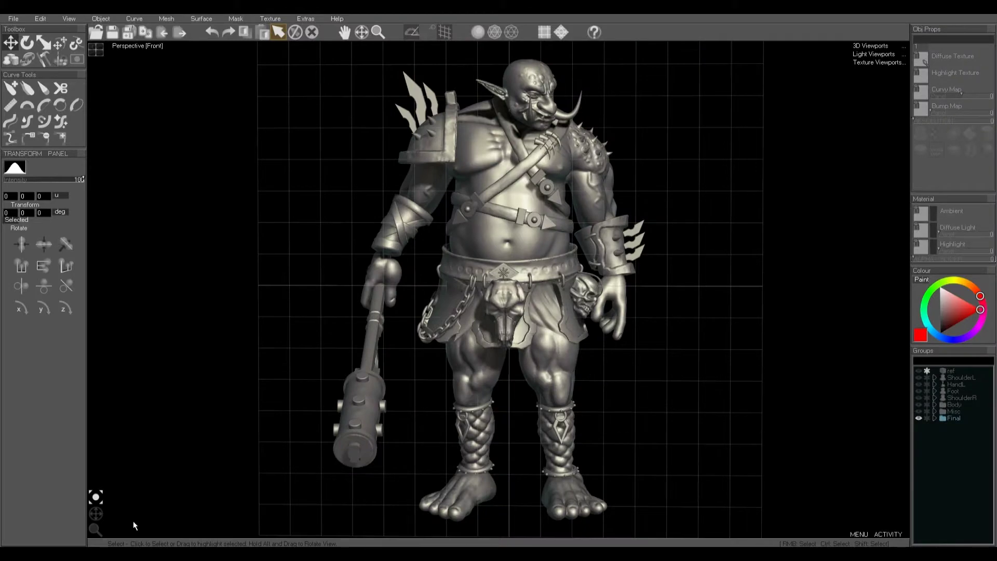
# Step: Hide the Final group and show the ShoulderL, HandL, Foot, ShoulderR, Body and Misc groups of base shapes
pyautogui.moveTo(98, 515); pyautogui.dragTo(78, 516)
pyautogui.moveTo(552, 272); pyautogui.dragTo(551, 280, button='middle')
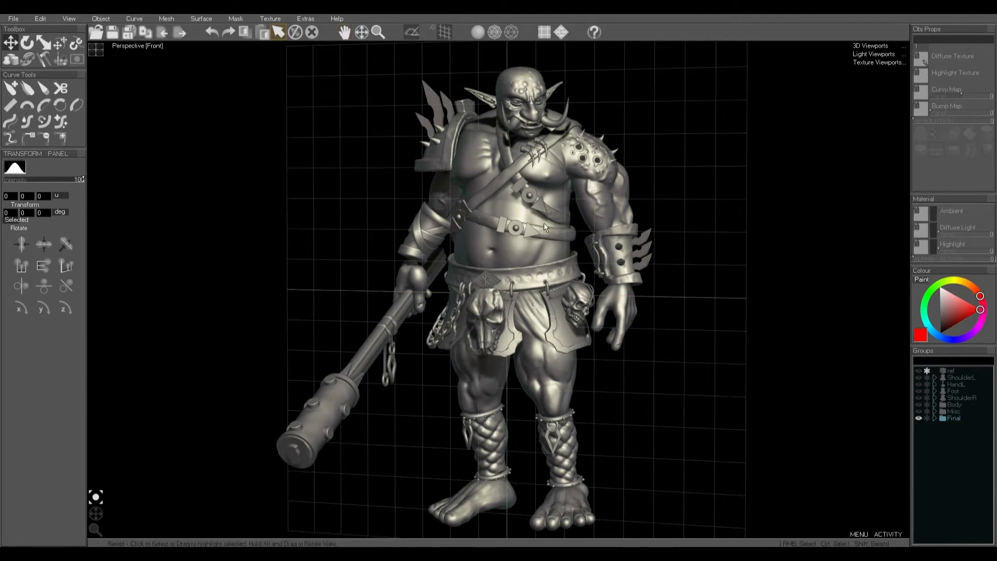
pyautogui.moveTo(918, 378); pyautogui.dragTo(916, 418)
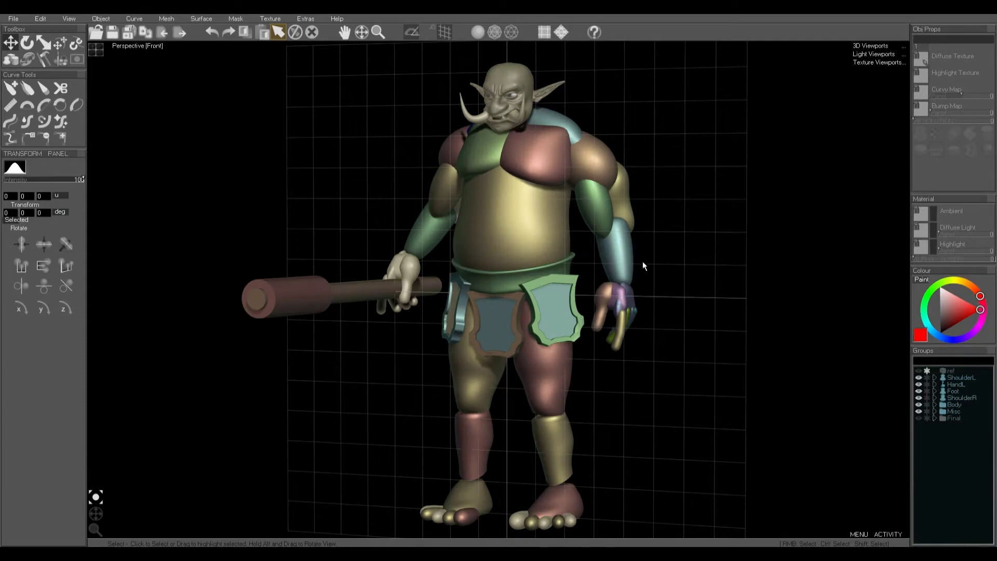
# Step: Display the construction curves and inspect the separate arm, torso and chest shapes of the character
pyautogui.press('Tab')
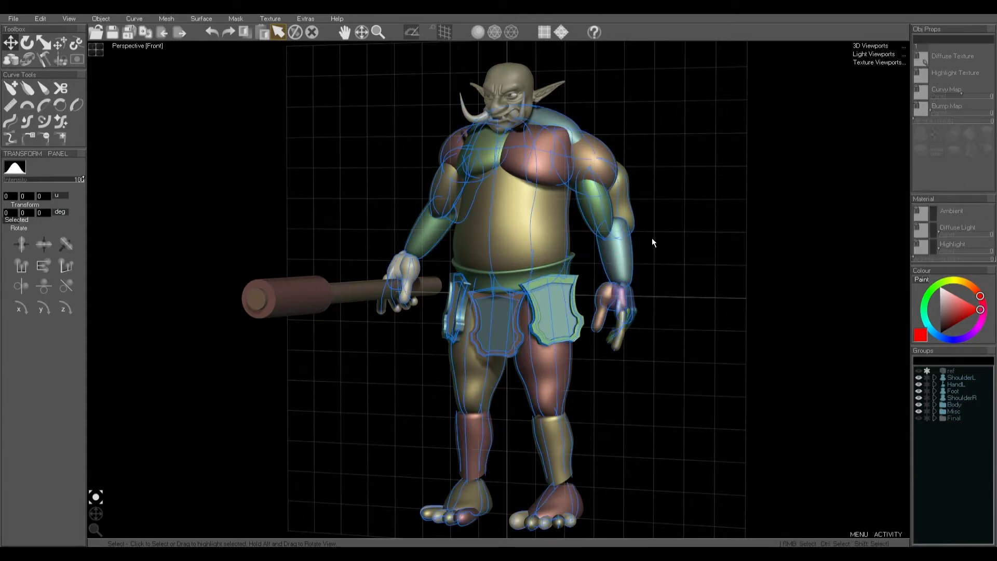
pyautogui.click(629, 216)
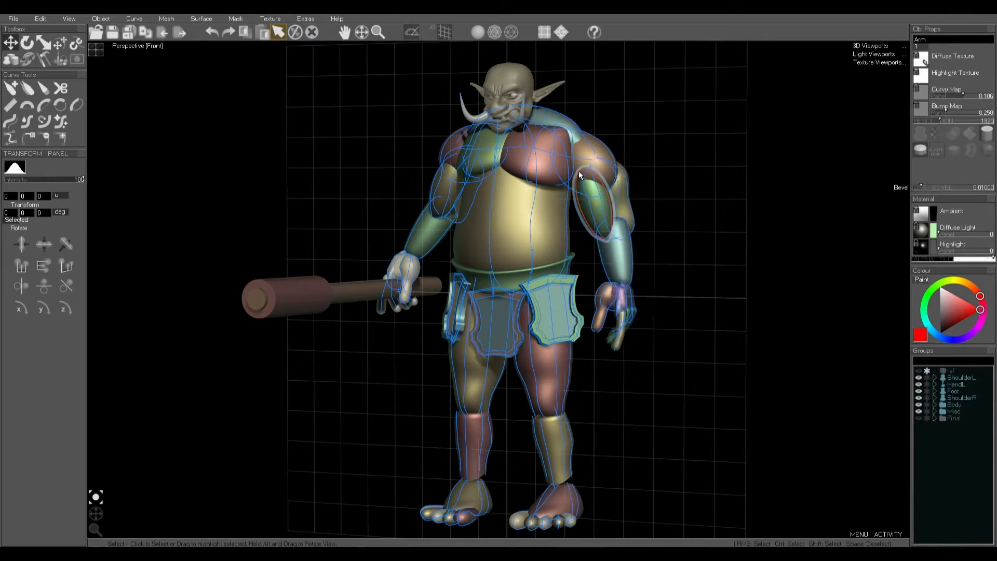
pyautogui.click(537, 180)
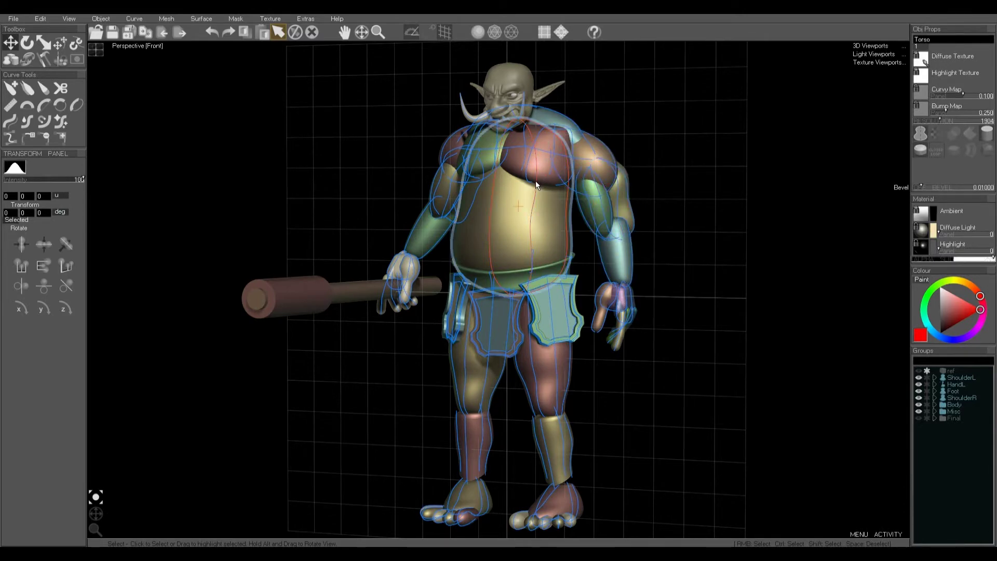
pyautogui.click(485, 169)
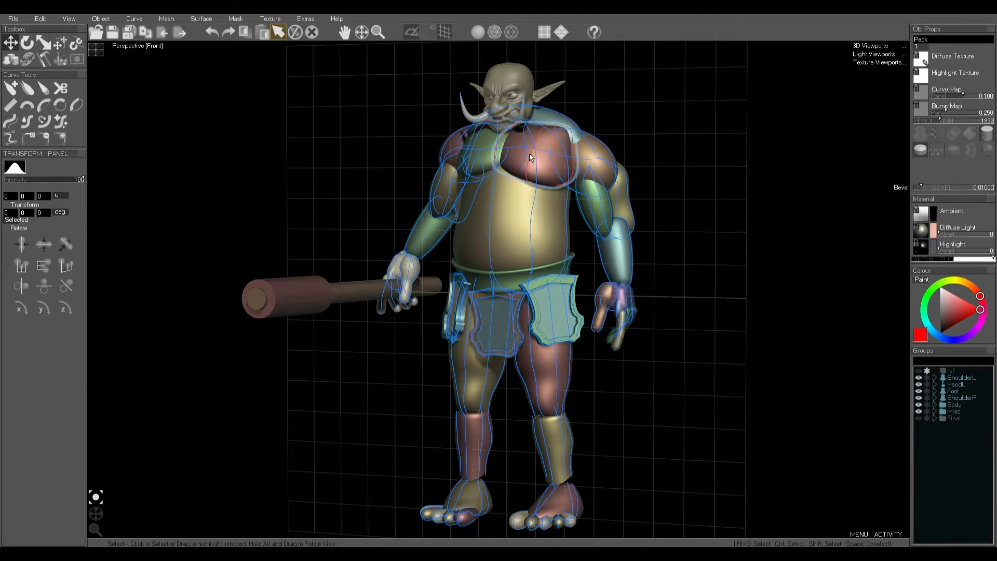
pyautogui.click(675, 200)
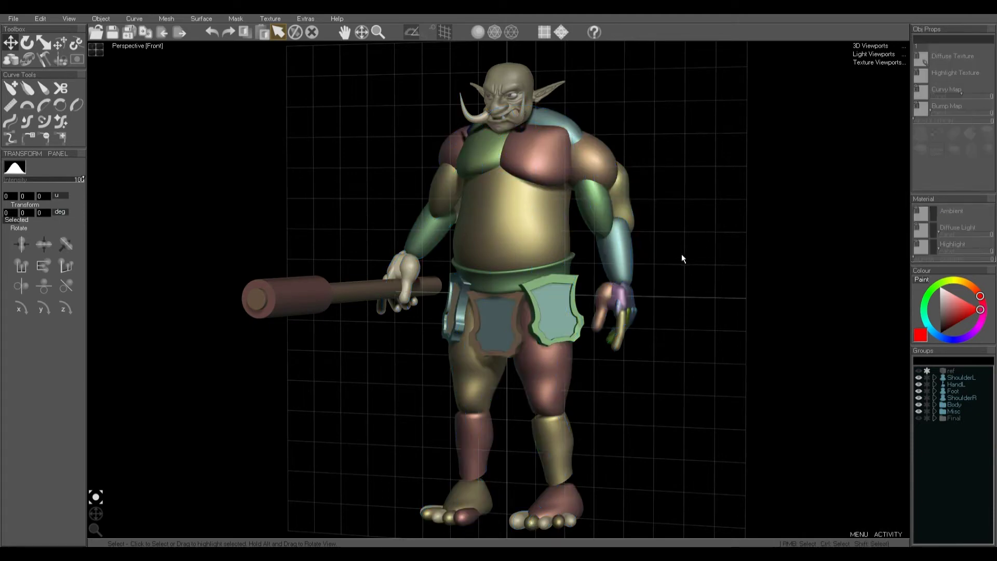
# Step: Isolate the left arm shapes by hiding the Misc, HandL, ShoulderR and Body groups and the background grid
pyautogui.scroll(6, 621, 208)
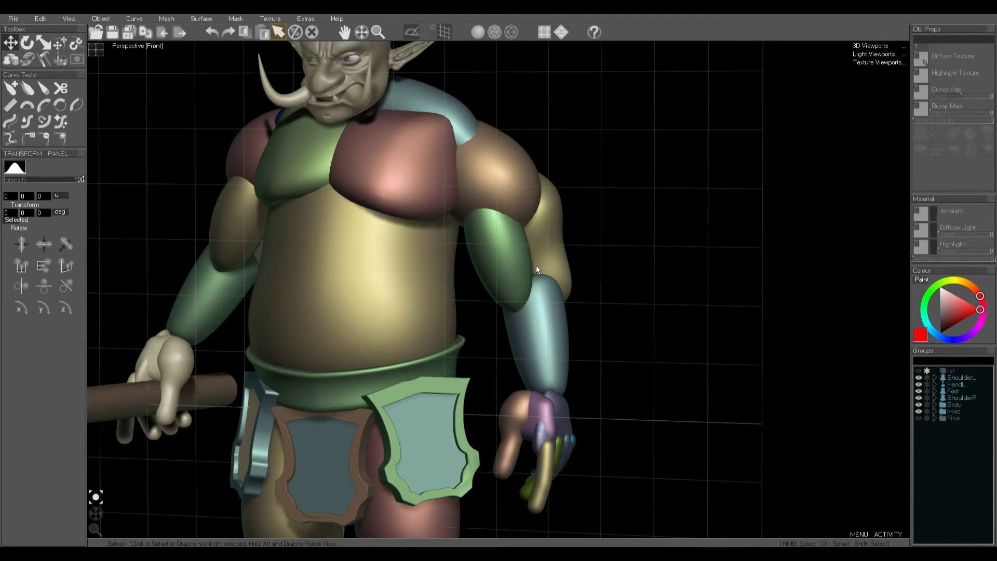
pyautogui.moveTo(535, 266); pyautogui.dragTo(595, 311, button='middle')
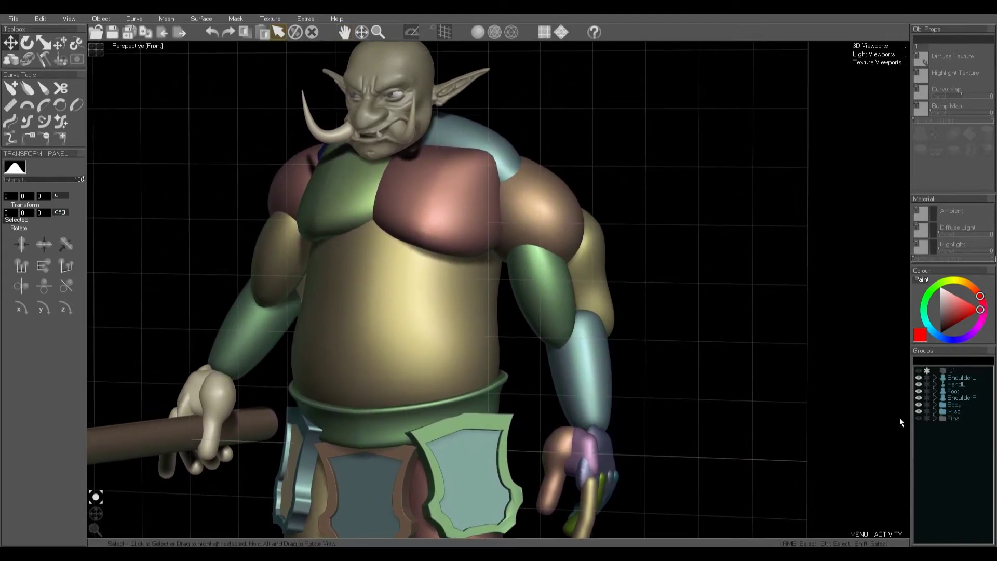
pyautogui.click(919, 411)
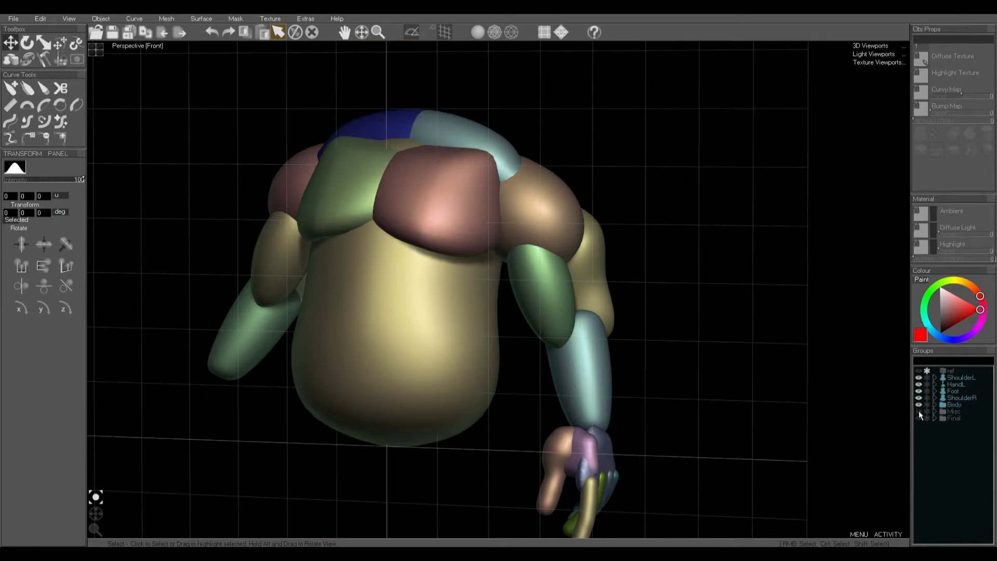
pyautogui.click(918, 384)
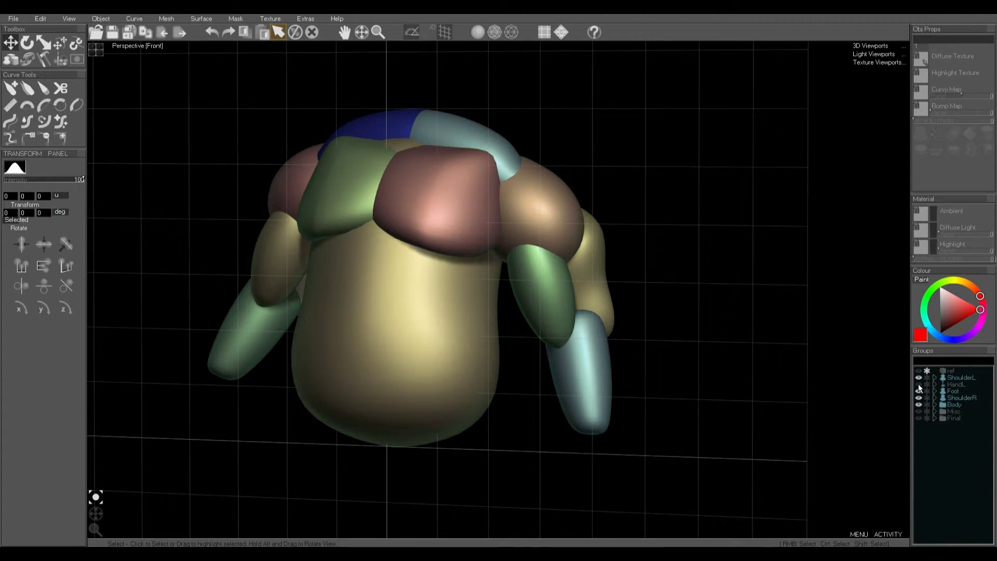
pyautogui.click(918, 398)
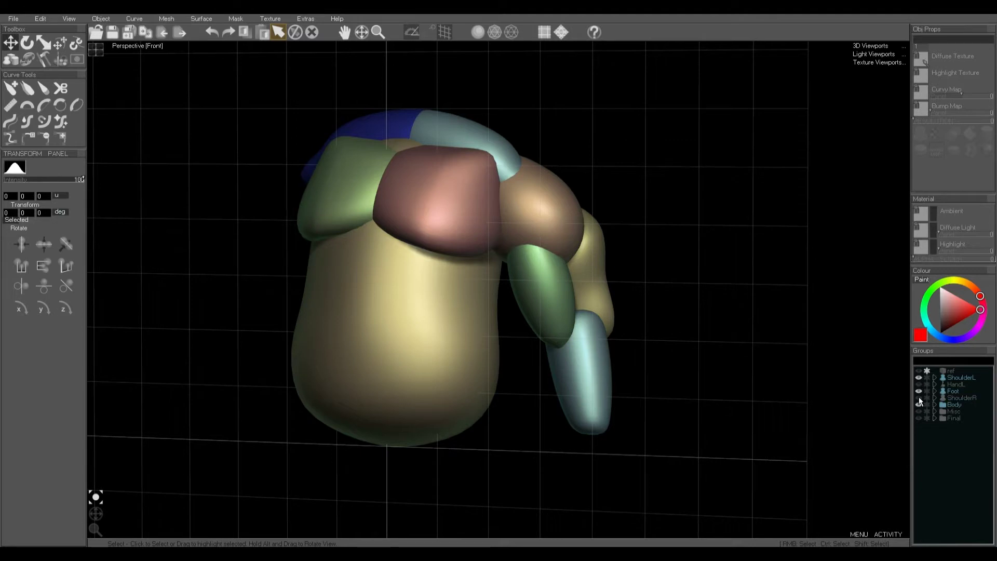
pyautogui.click(918, 404)
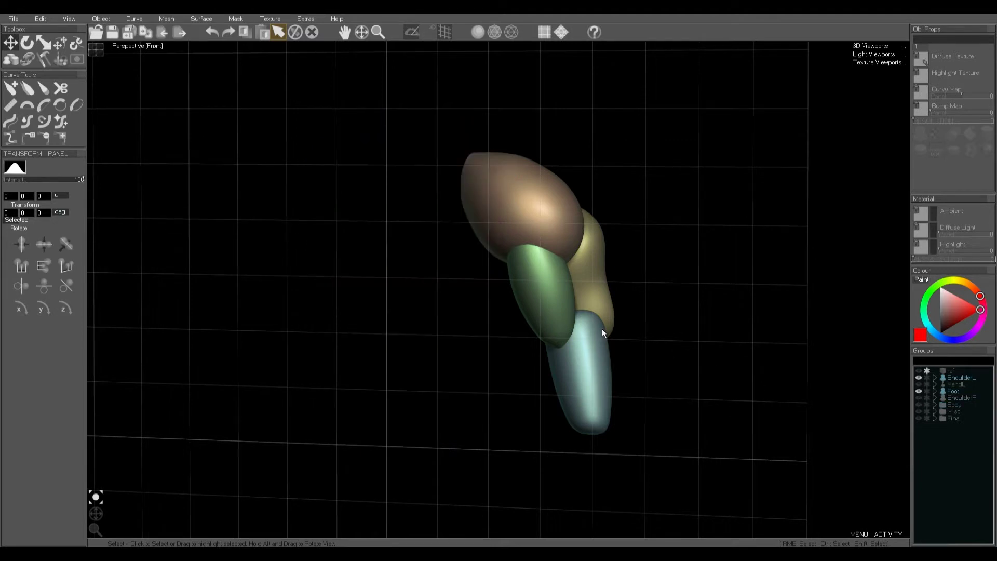
pyautogui.moveTo(602, 328); pyautogui.dragTo(553, 326, button='middle')
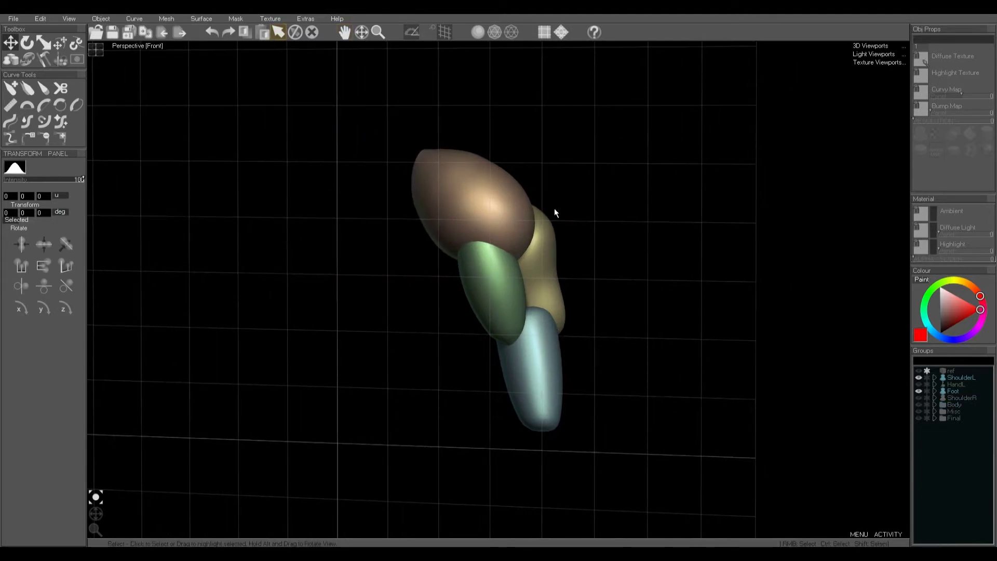
pyautogui.click(442, 33)
pyautogui.scroll(2, 531, 262)
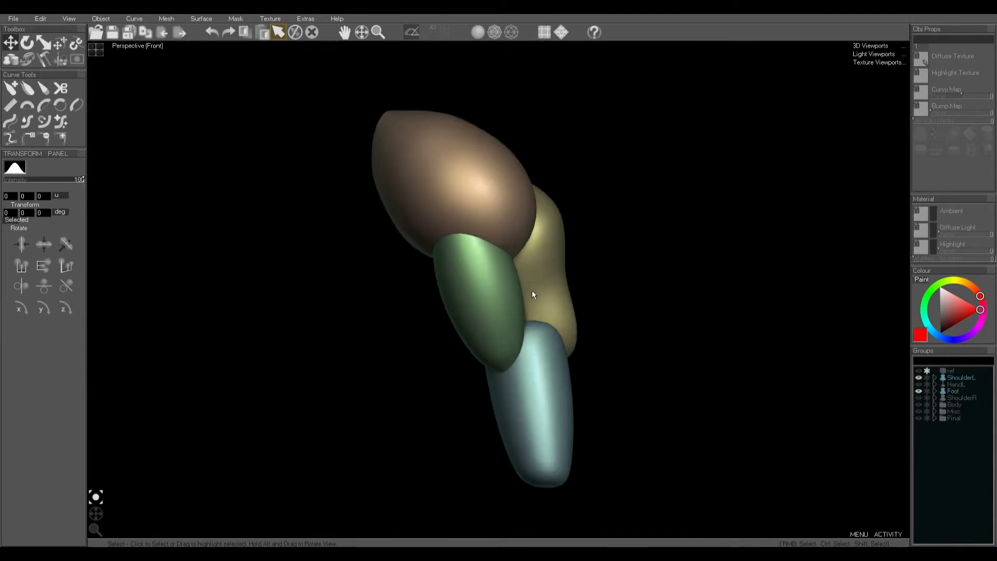
# Step: Inspect the wireframe of the separate left shoulder and arm shapes, then return to plain shading
pyautogui.moveTo(531, 292); pyautogui.dragTo(535, 273, button='middle')
pyautogui.press('w')
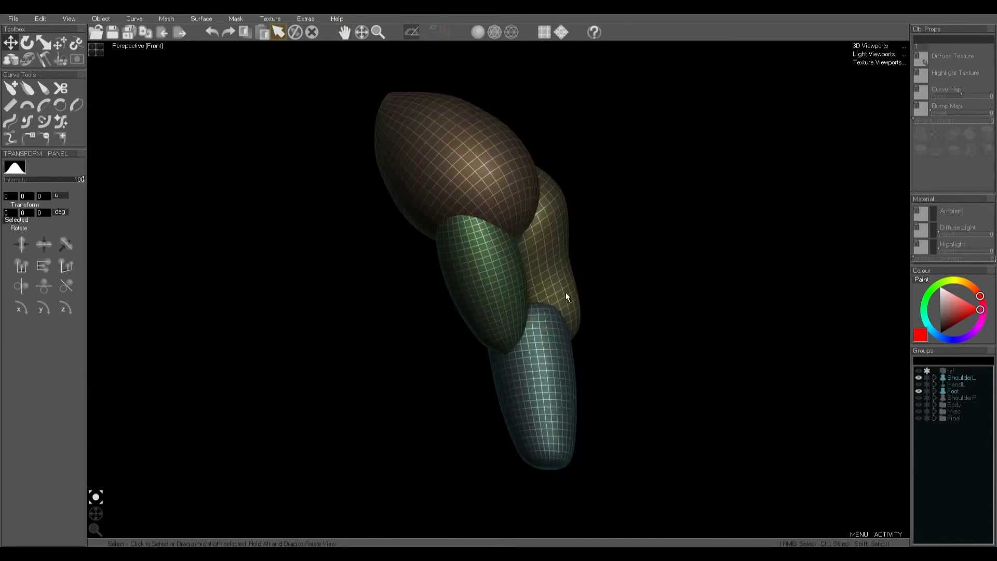
pyautogui.press('w')
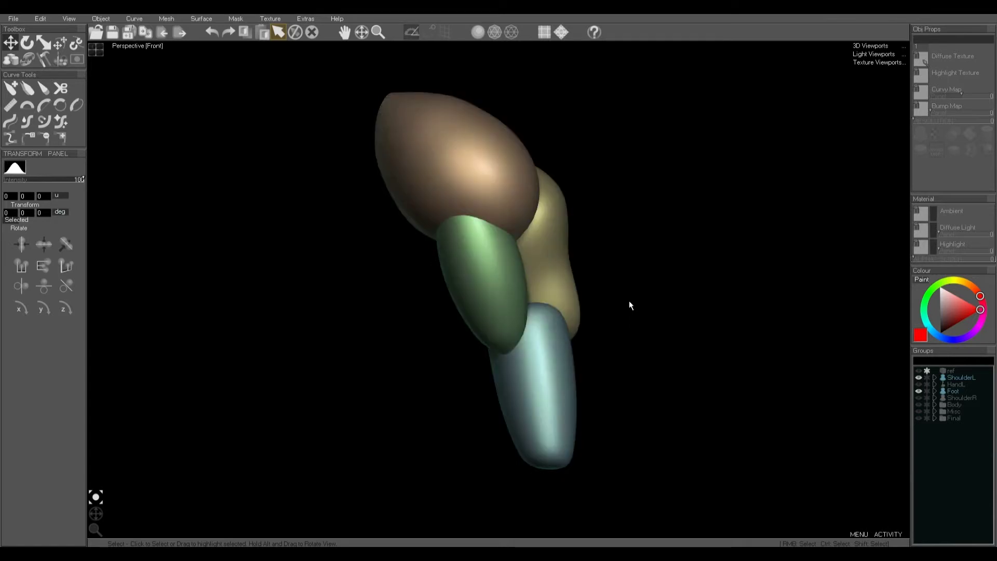
pyautogui.scroll(2, 791, 369)
pyautogui.scroll(-2, 530, 305)
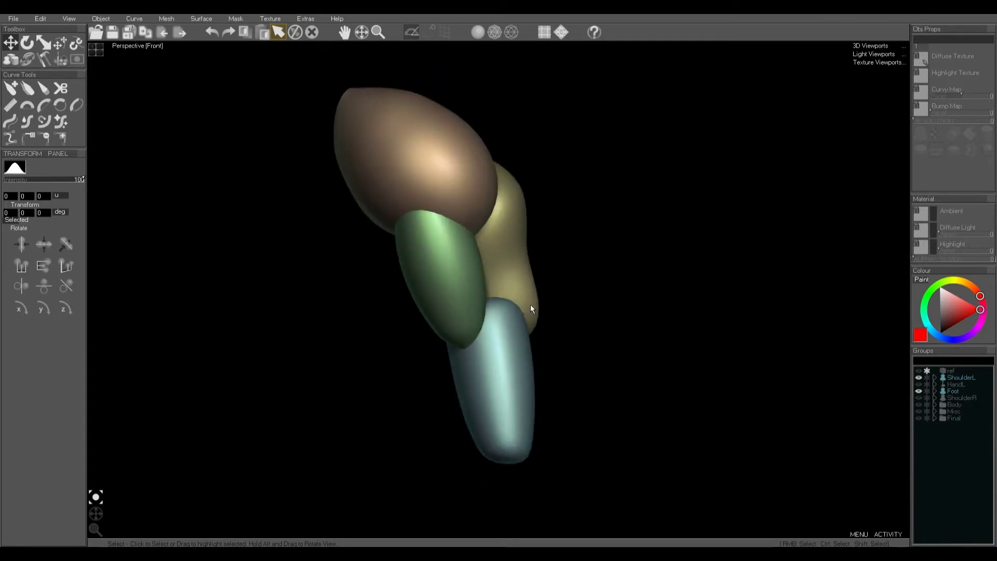
pyautogui.moveTo(531, 305); pyautogui.dragTo(565, 321, button='middle')
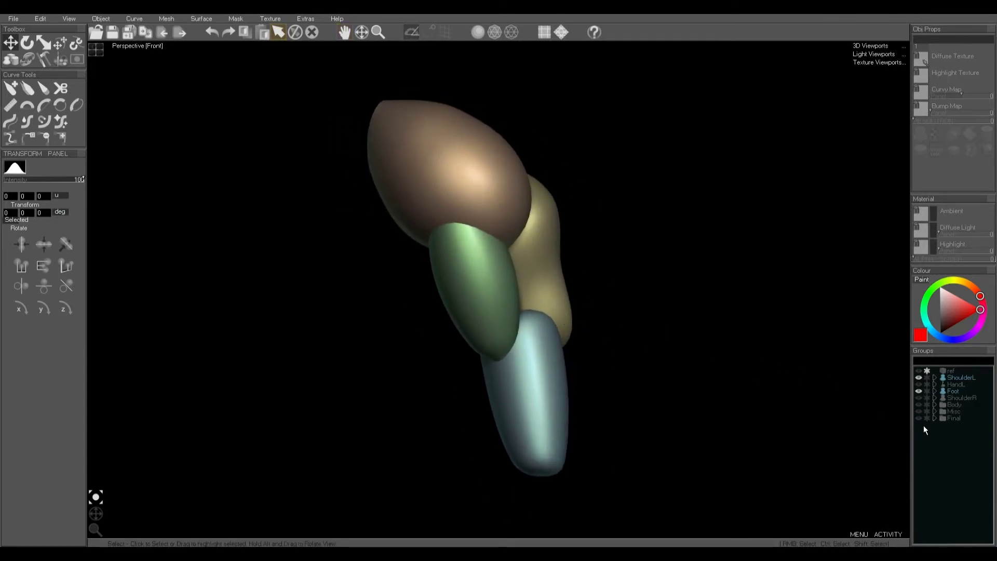
# Step: Voxel merge the ShoulderL group into a single arm mesh
pyautogui.click(960, 378)
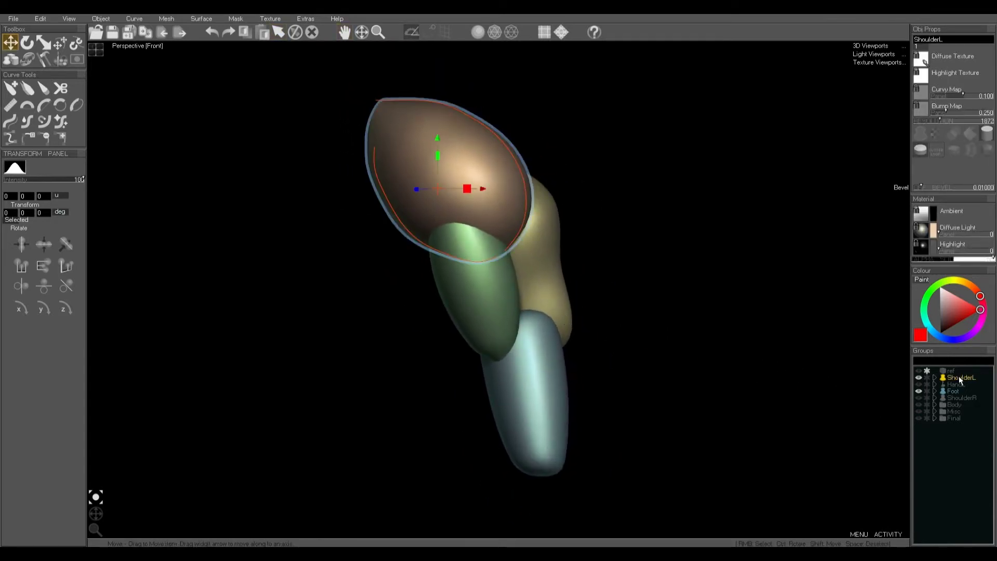
pyautogui.click(157, 20)
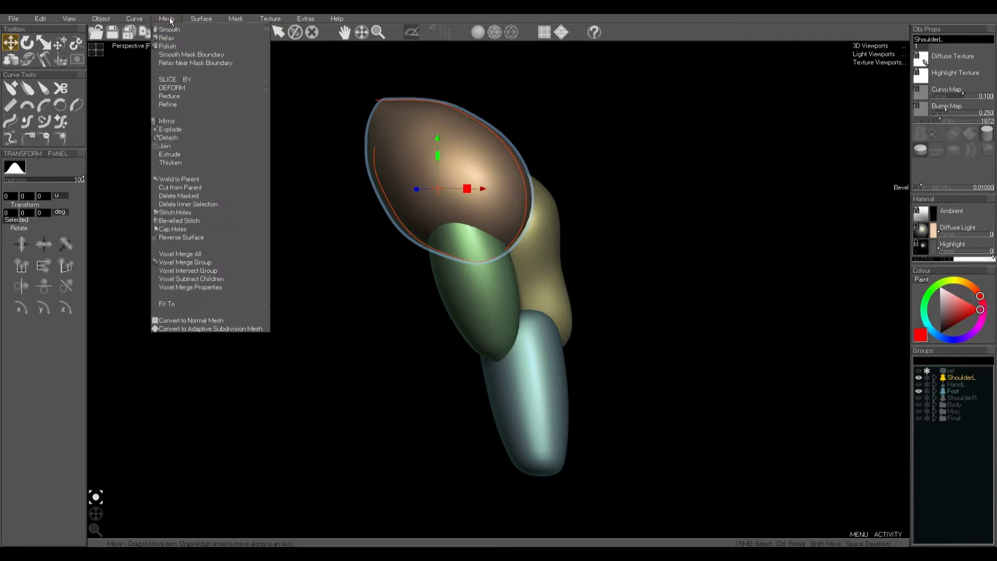
pyautogui.click(193, 264)
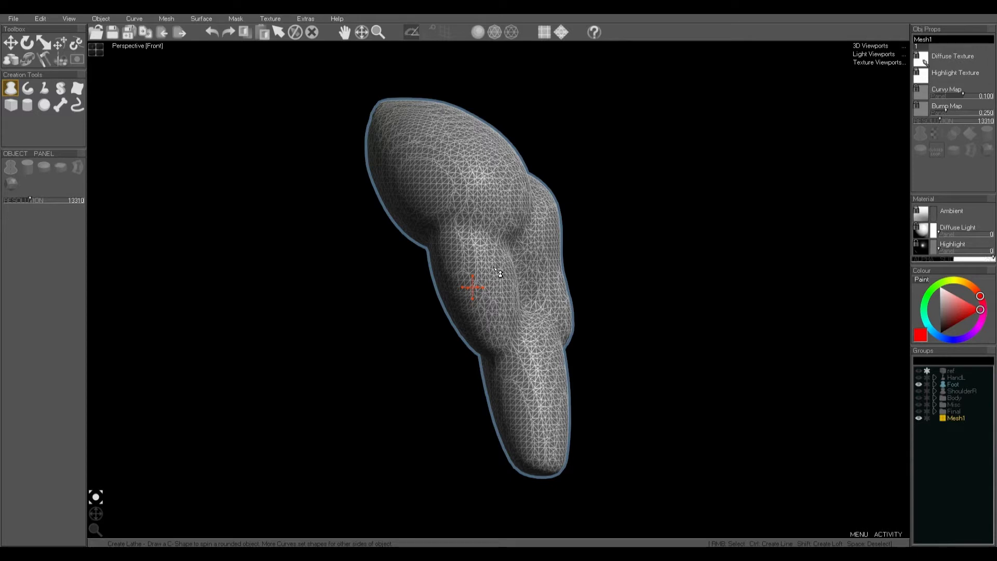
# Step: Relax the merged arm mesh twice to even out its triangles
pyautogui.click(176, 21)
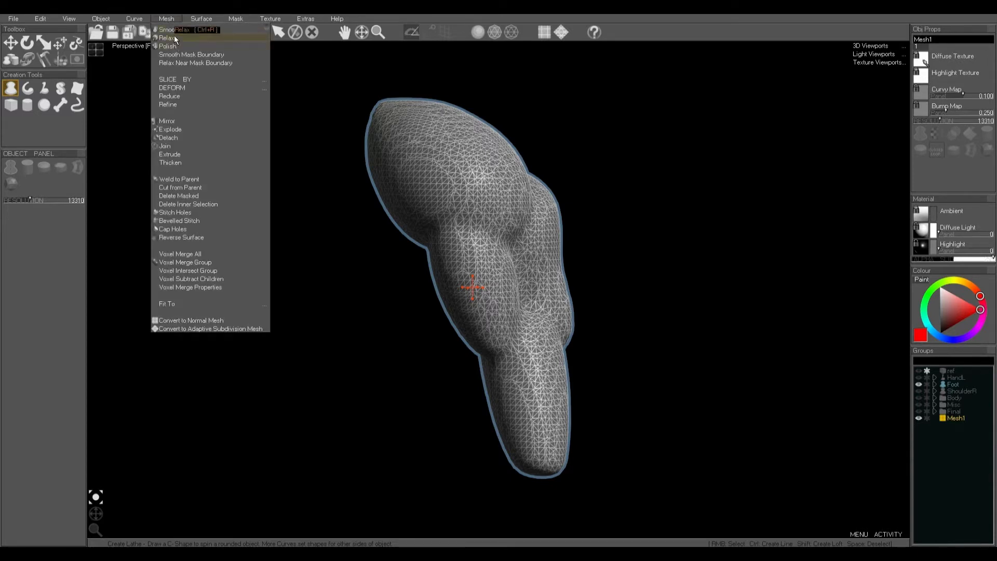
pyautogui.click(173, 37)
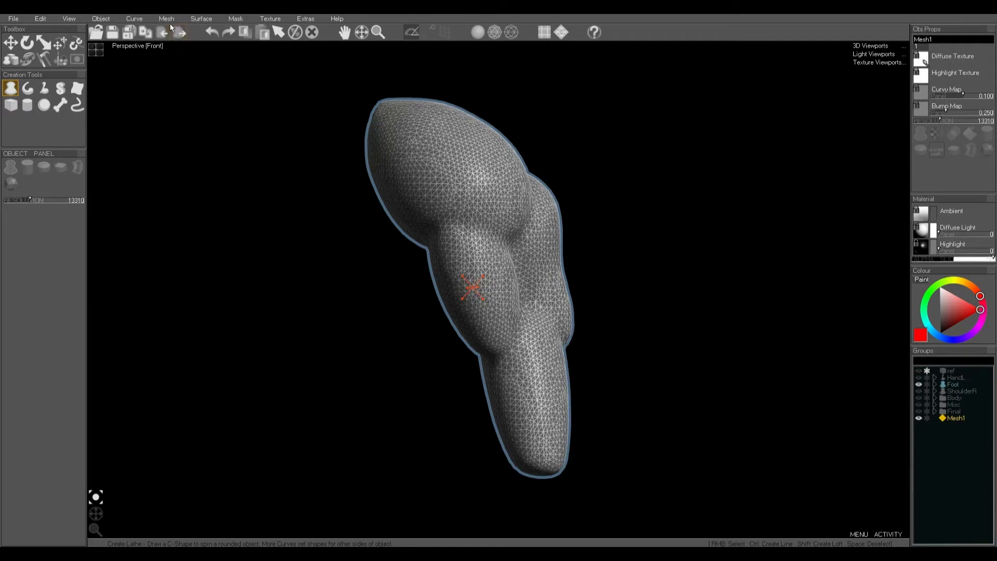
pyautogui.click(169, 20)
pyautogui.click(173, 38)
# Step: Sculpt the dips between the upper arm muscles and the forearm with the Fill brush at size 8
pyautogui.moveTo(91, 514)
pyautogui.mouseDown()
pyautogui.moveTo(48, 512)
pyautogui.moveTo(80, 519)
pyautogui.mouseUp()
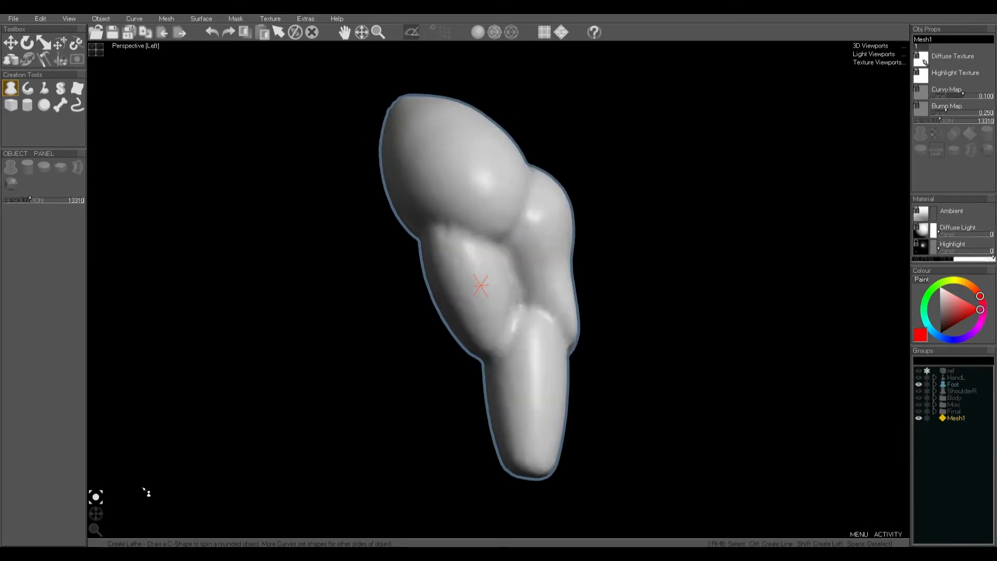
pyautogui.click(43, 60)
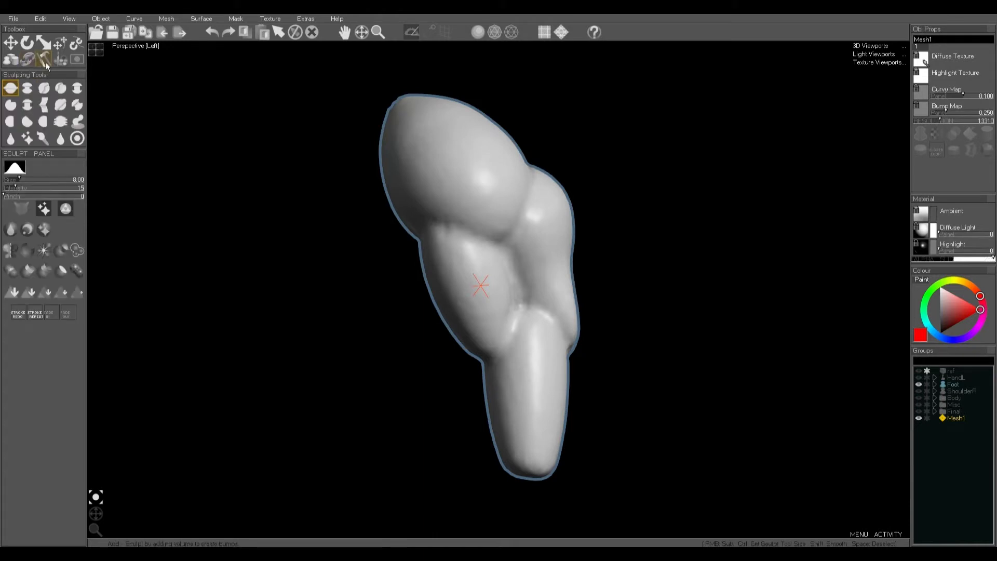
pyautogui.click(9, 123)
pyautogui.press('ctrl')
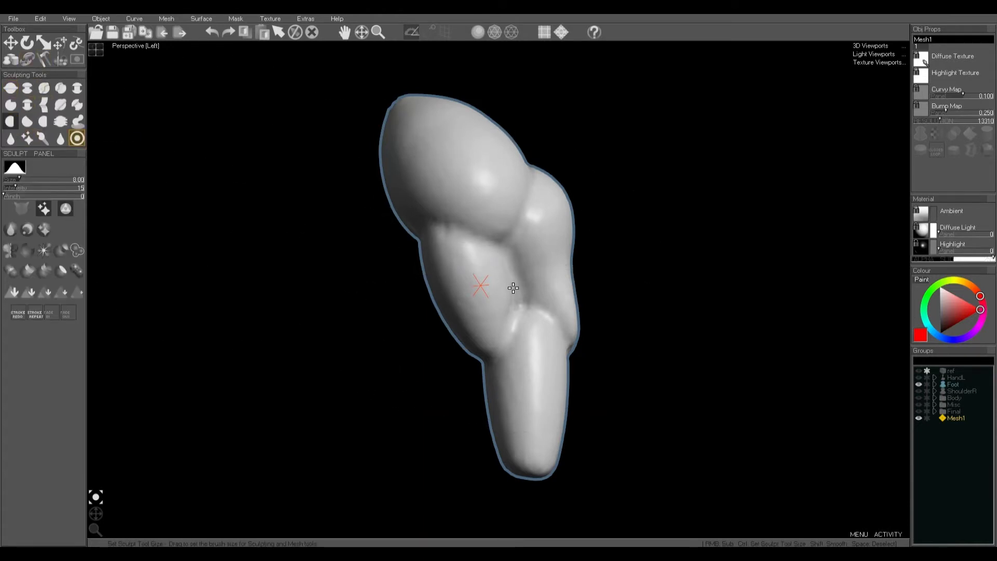
pyautogui.moveTo(513, 288)
pyautogui.mouseDown()
pyautogui.moveTo(529, 317)
pyautogui.moveTo(508, 253)
pyautogui.moveTo(517, 327)
pyautogui.moveTo(539, 318)
pyautogui.moveTo(520, 240)
pyautogui.moveTo(481, 241)
pyautogui.moveTo(519, 314)
pyautogui.moveTo(516, 331)
pyautogui.mouseUp()
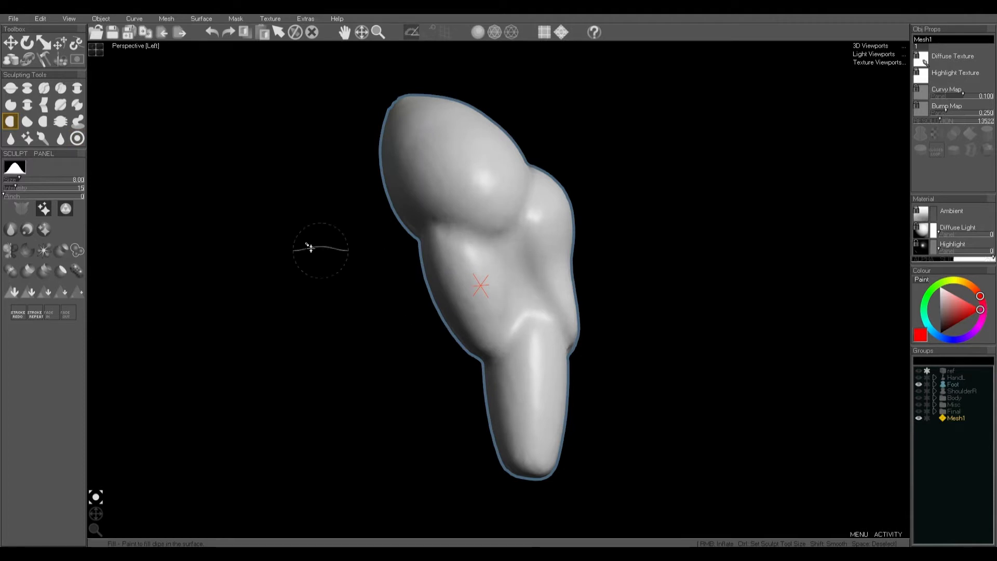
# Step: Tighten the creases below the shoulder and around the top of the forearm with the Pinch brush at size 8
pyautogui.click(49, 111)
pyautogui.press('ctrl')
pyautogui.moveTo(421, 226)
pyautogui.mouseDown()
pyautogui.moveTo(507, 256)
pyautogui.moveTo(535, 193)
pyautogui.moveTo(514, 254)
pyautogui.moveTo(457, 228)
pyautogui.moveTo(518, 305)
pyautogui.moveTo(512, 351)
pyautogui.moveTo(561, 349)
pyautogui.moveTo(514, 271)
pyautogui.moveTo(433, 231)
pyautogui.mouseUp()
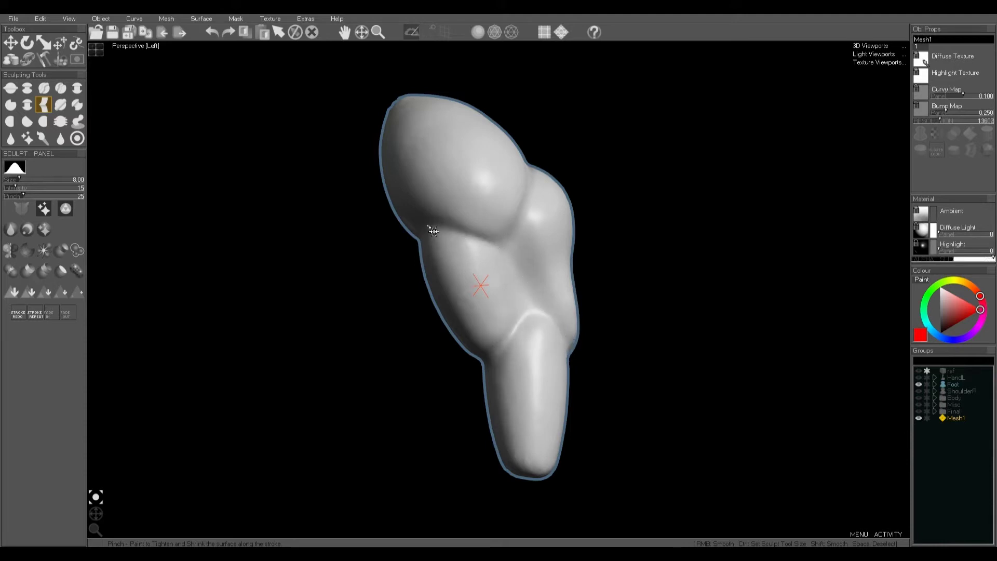
# Step: Voxel merge the redisplayed Body group into a single torso mesh with the merged arm mesh hidden
pyautogui.scroll(-3, 514, 281)
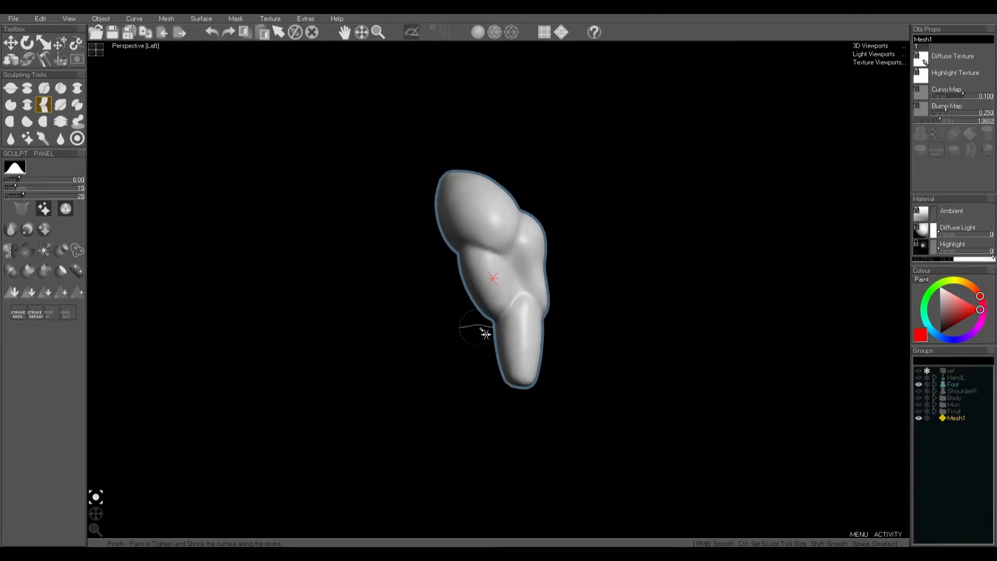
pyautogui.click(918, 397)
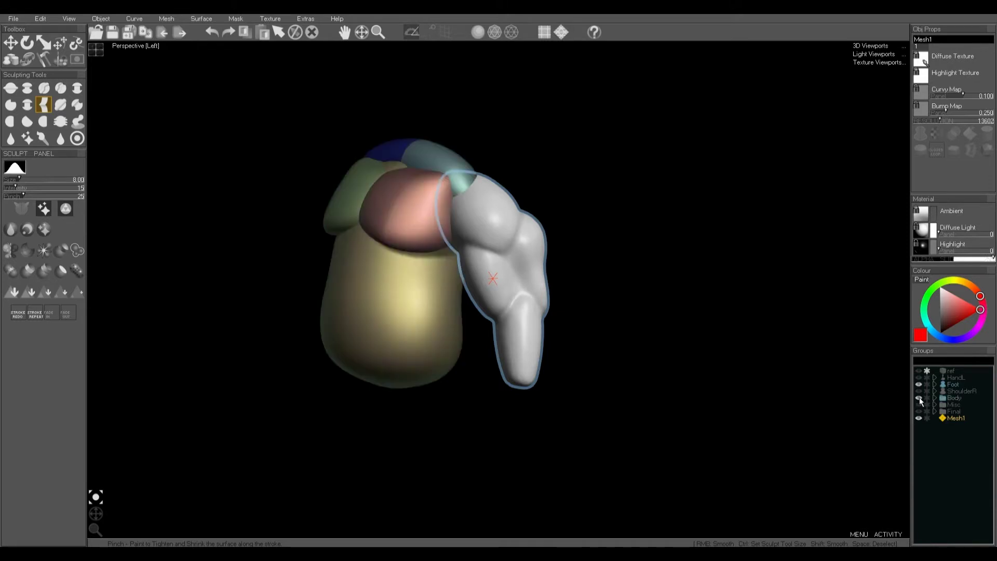
pyautogui.click(954, 397)
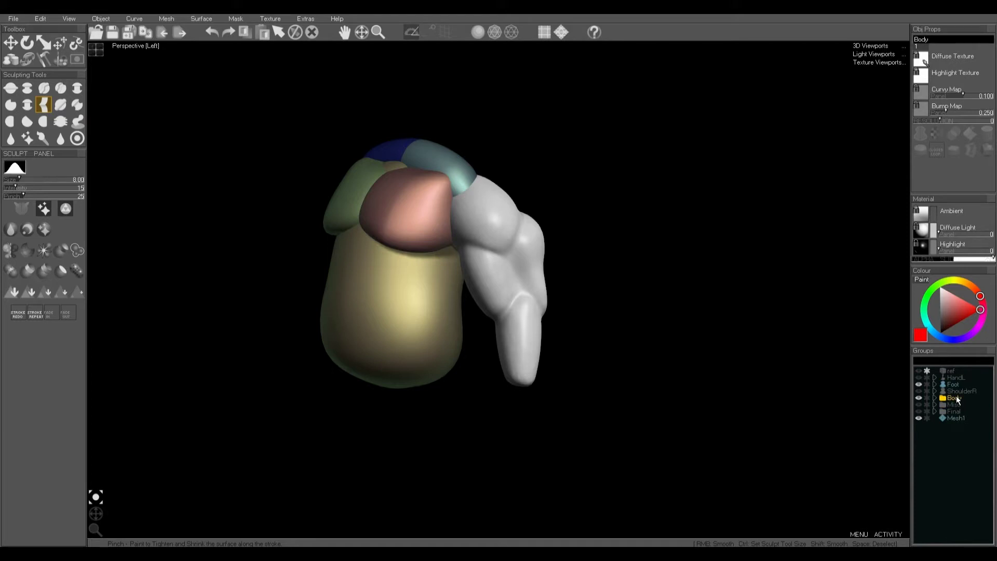
pyautogui.click(919, 417)
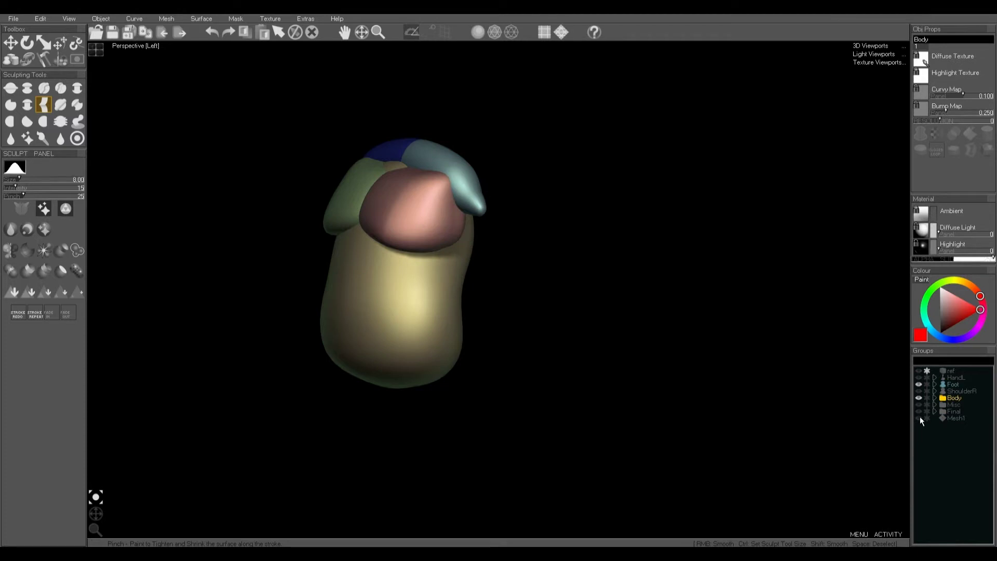
pyautogui.click(170, 19)
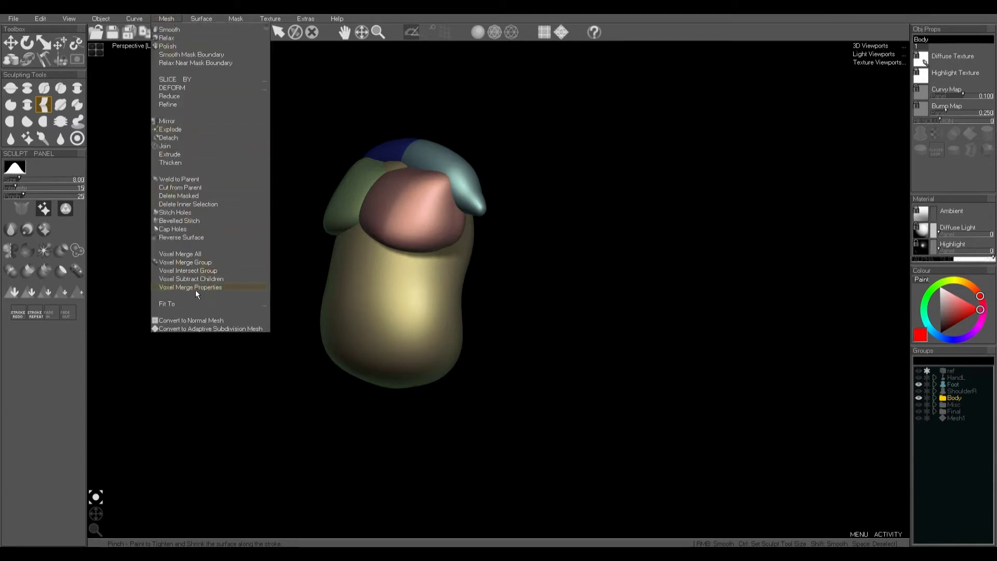
pyautogui.click(201, 263)
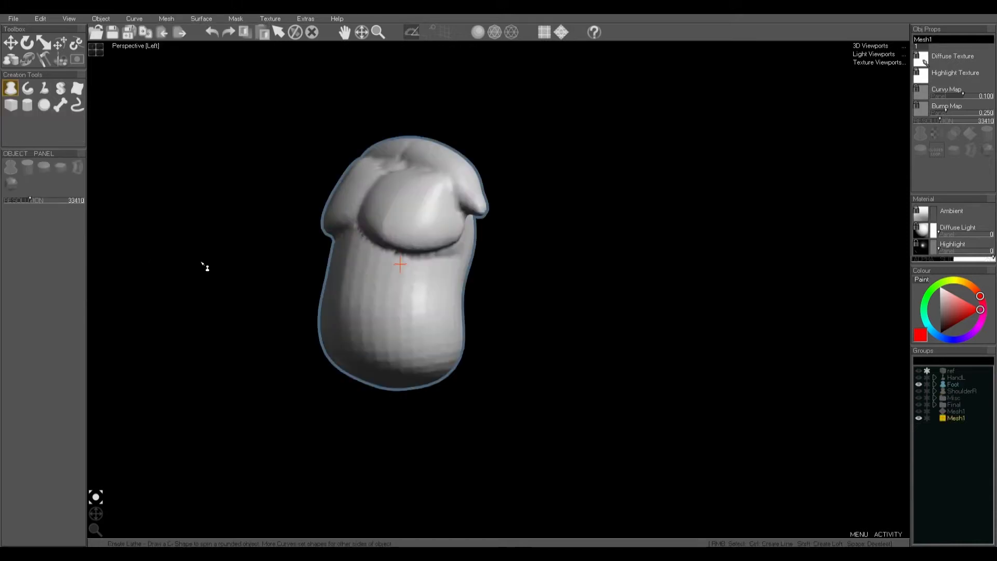
# Step: Inspect the merged torso's surface in shaded and wireframe display, and undo the voxel merge of the Body group
pyautogui.scroll(3, 395, 267)
pyautogui.moveTo(382, 281); pyautogui.dragTo(454, 306, button='middle')
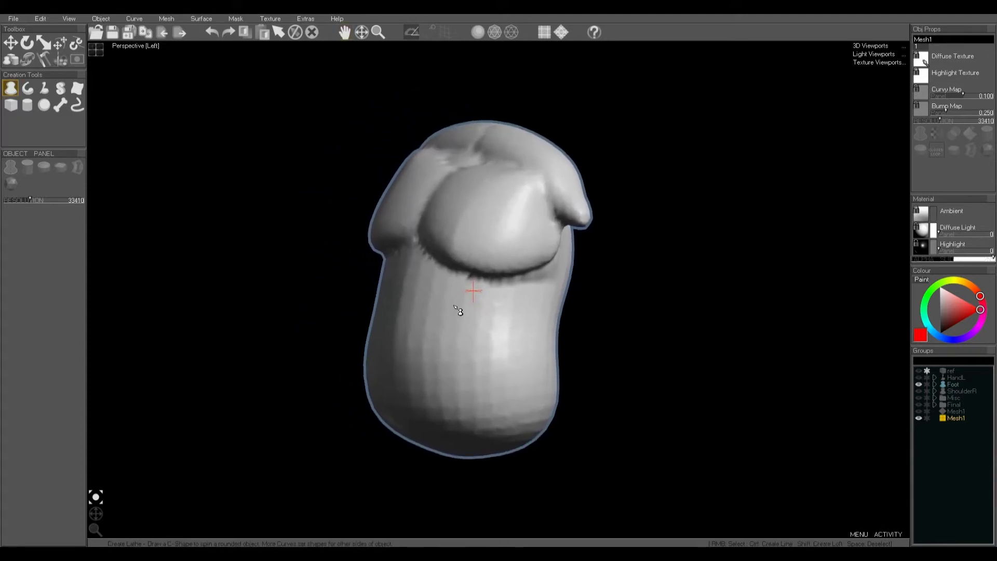
pyautogui.scroll(2, 458, 368)
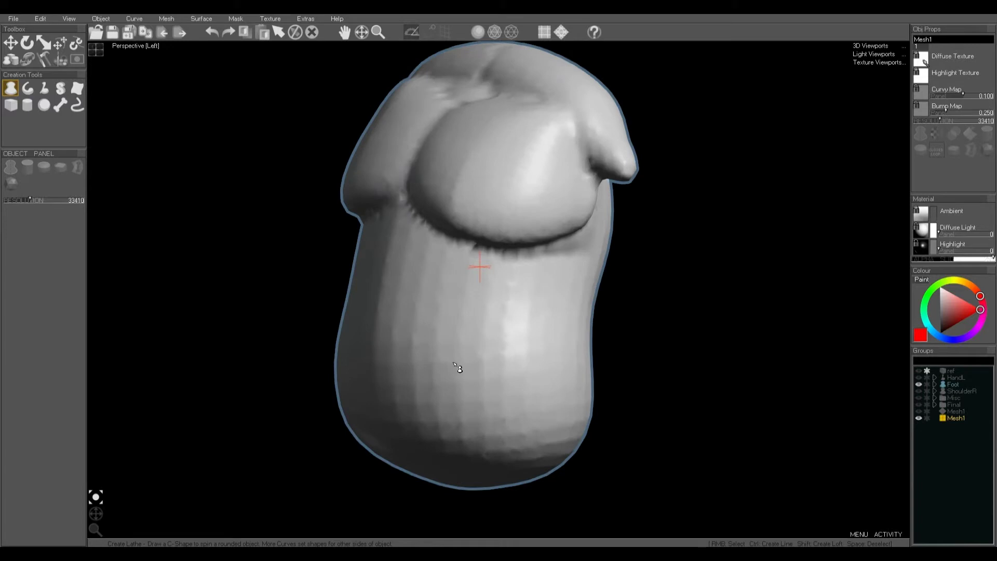
pyautogui.press('w')
pyautogui.press('w')
pyautogui.press('ctrl')
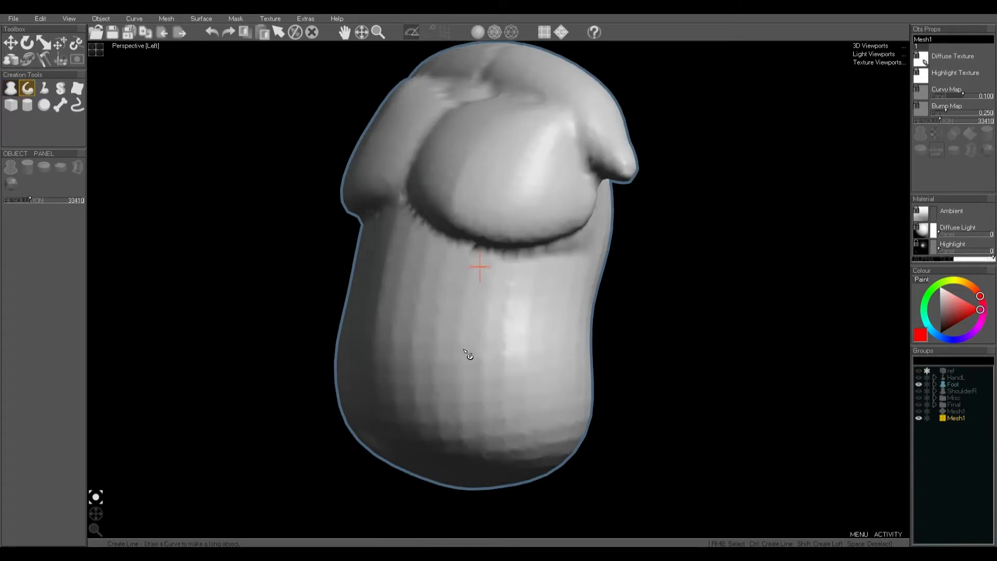
pyautogui.hotkey('ctrl', 'z')
pyautogui.press('w')
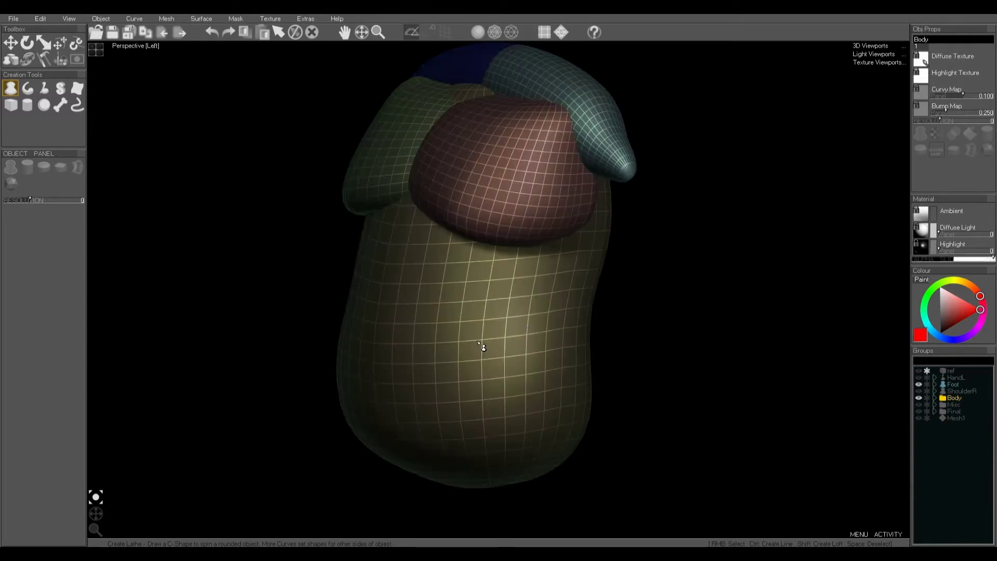
# Step: Raise the Torso shape's resolution to 7480 and return to the plain shaded display
pyautogui.rightClick(478, 344)
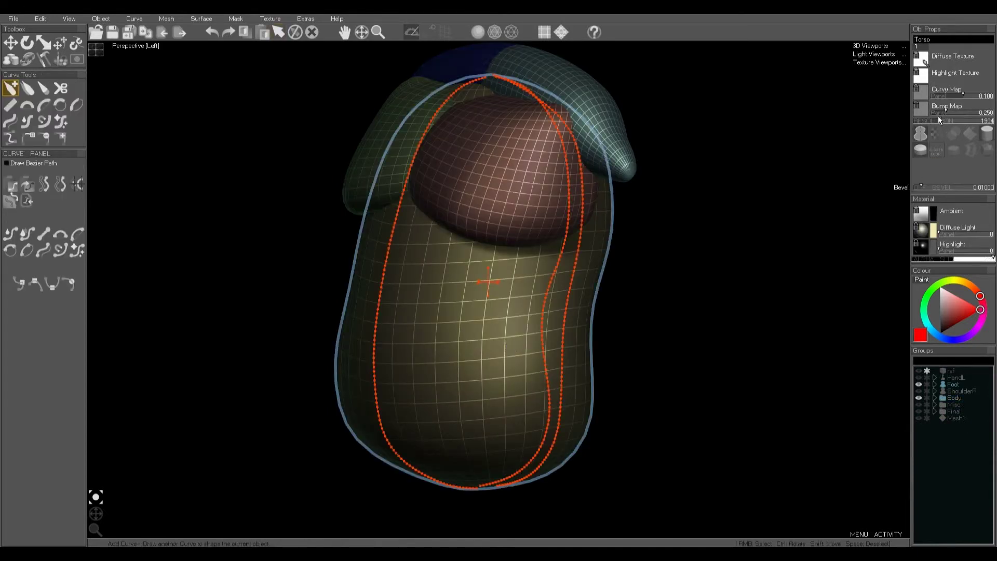
pyautogui.moveTo(938, 117); pyautogui.dragTo(952, 118)
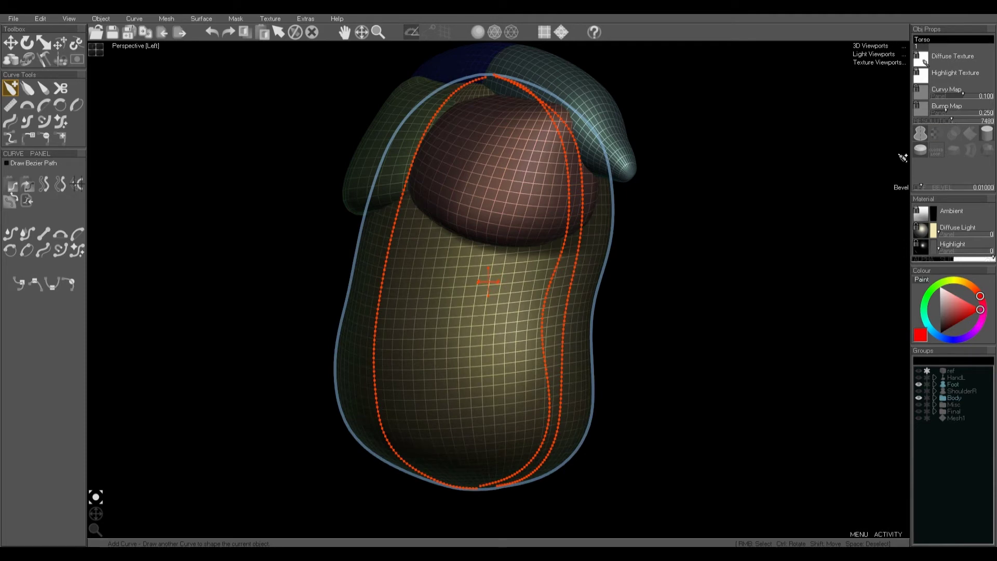
pyautogui.press('w')
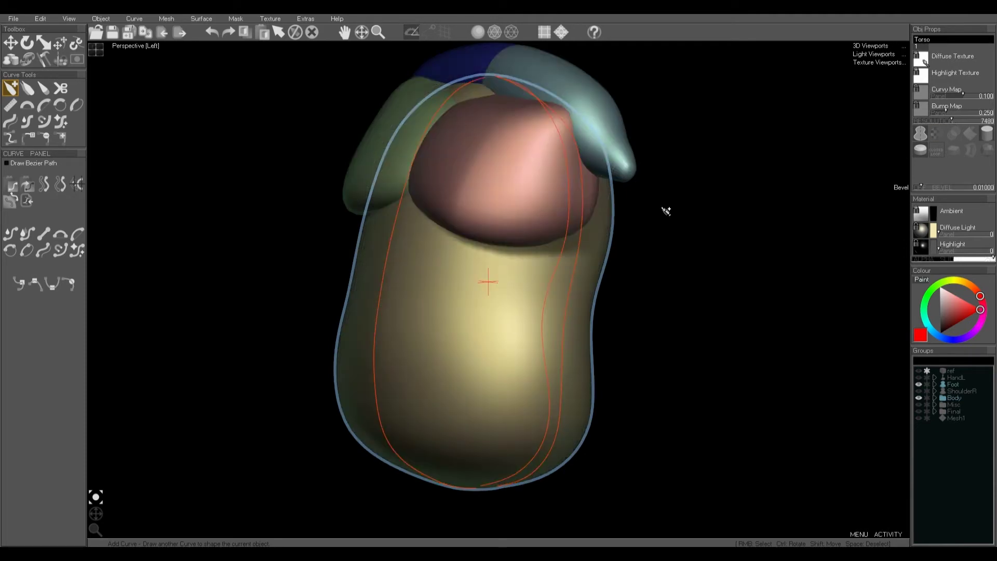
# Step: Voxel merge the Body group into one torso mesh and show its wireframe
pyautogui.click(955, 398)
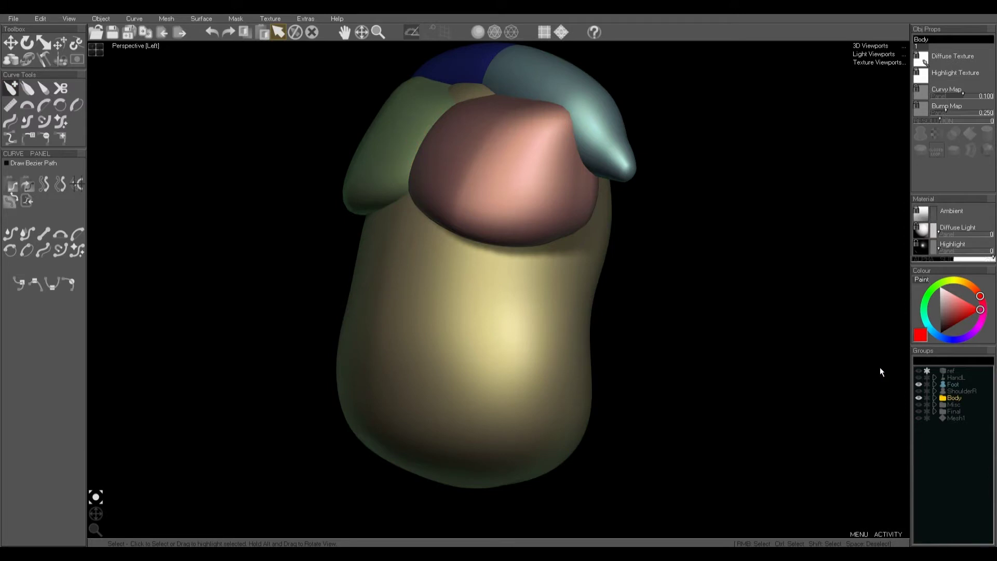
pyautogui.click(153, 20)
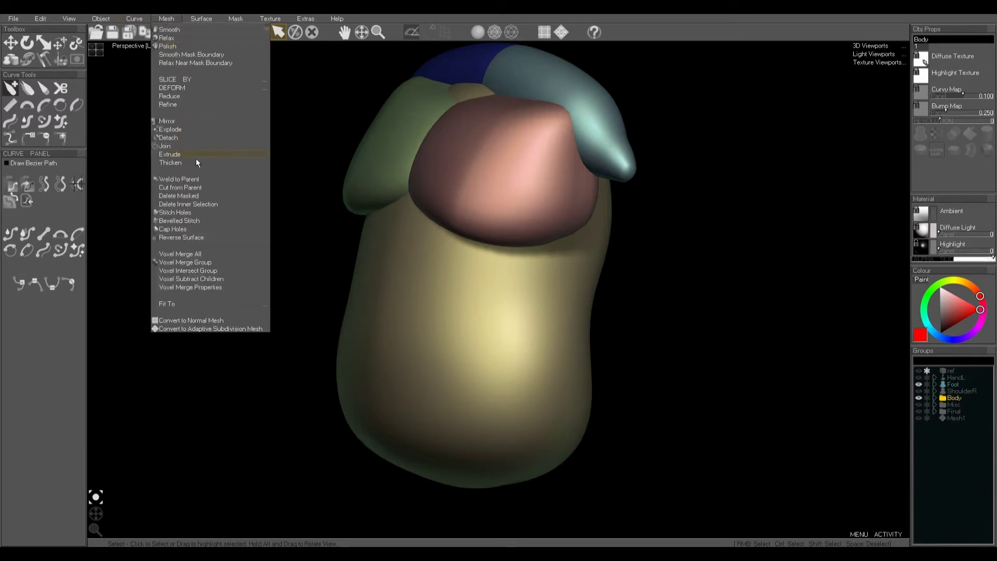
pyautogui.click(195, 261)
pyautogui.press('w')
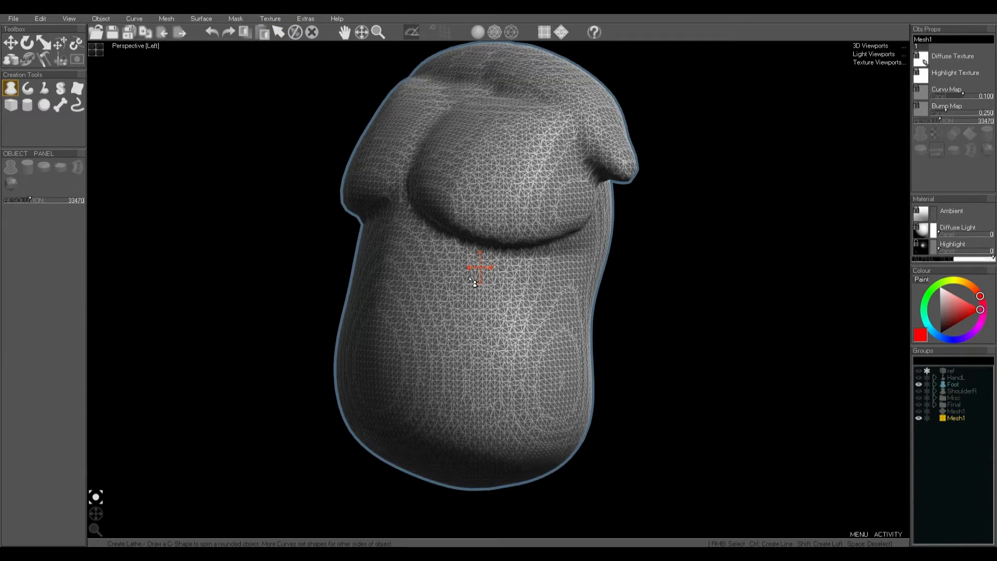
# Step: Relax the merged torso mesh twice to even out its triangles
pyautogui.click(172, 20)
pyautogui.click(173, 39)
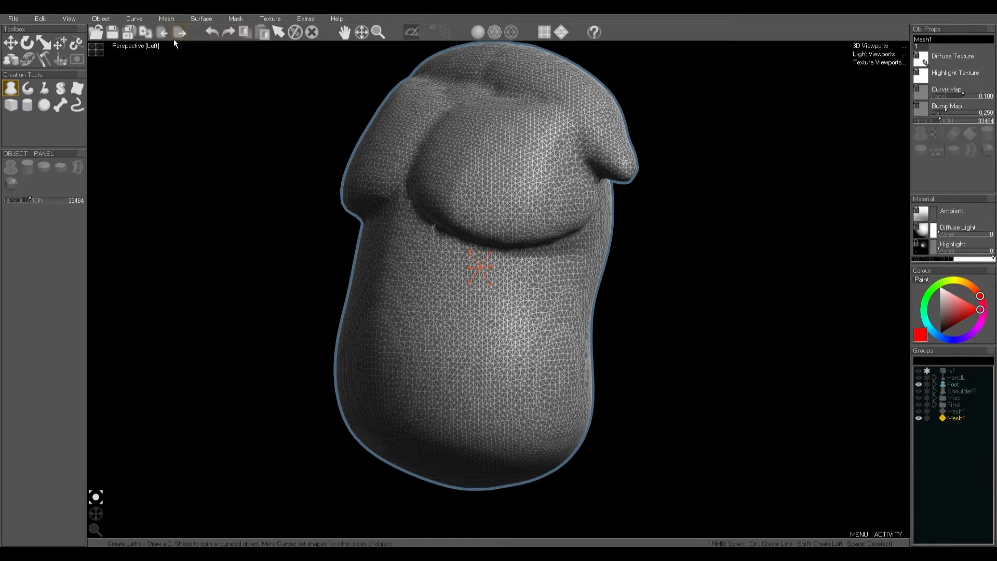
pyautogui.click(167, 21)
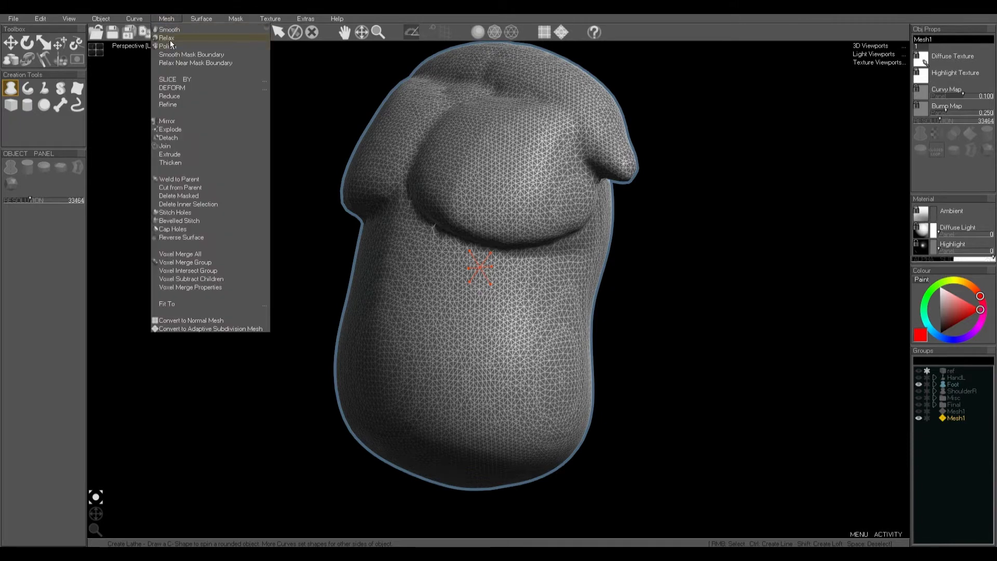
pyautogui.click(170, 39)
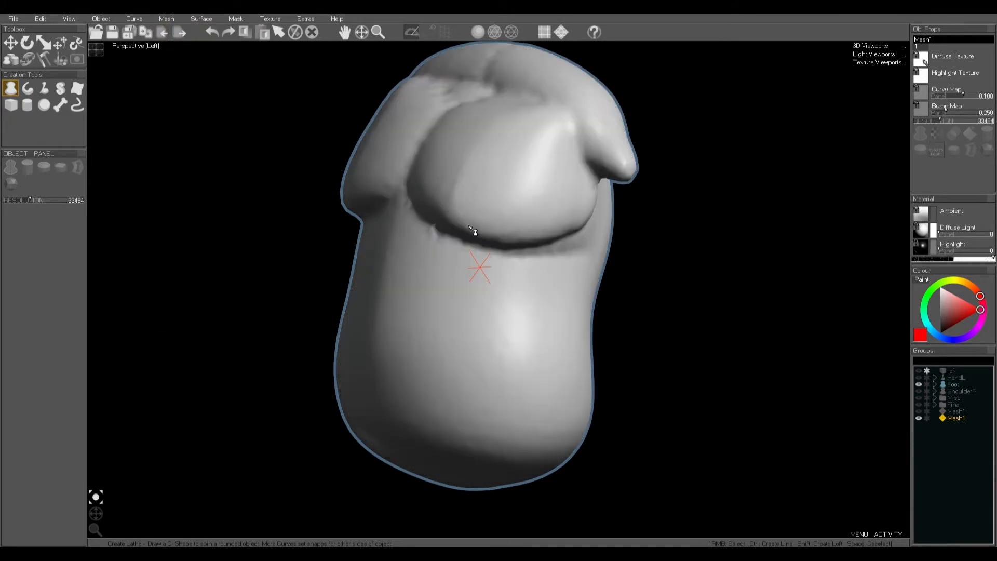
# Step: Tighten the creases beneath both chest muscles with the Pinch brush at size 8
pyautogui.scroll(-2, 473, 233)
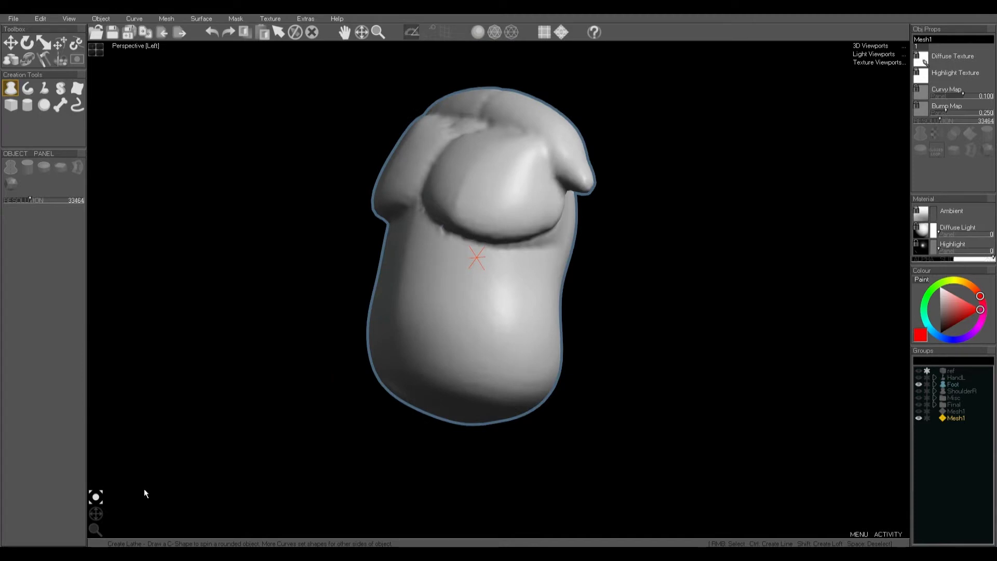
pyautogui.moveTo(96, 513); pyautogui.dragTo(142, 514)
pyautogui.moveTo(141, 513); pyautogui.dragTo(115, 514, button='middle')
pyautogui.click(40, 58)
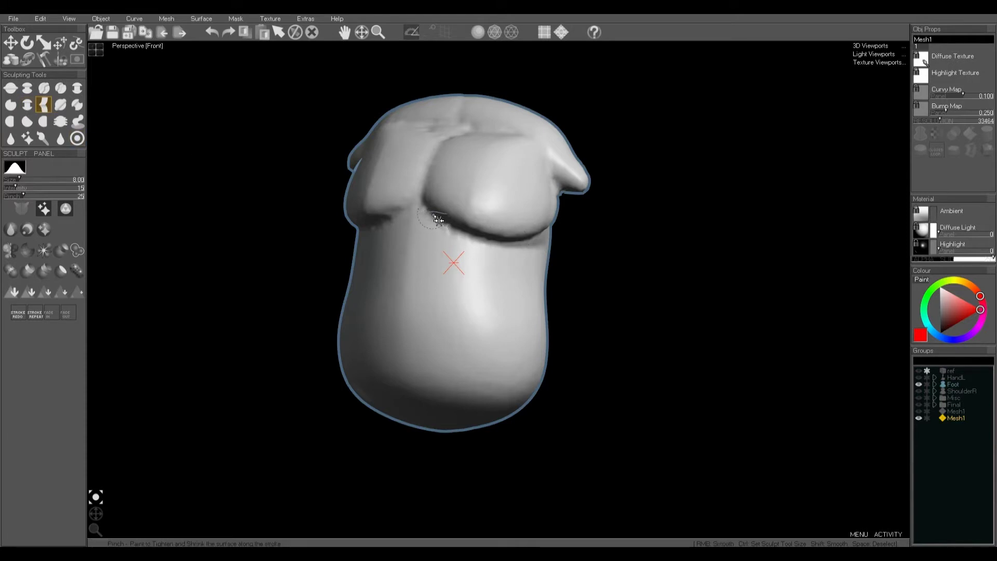
pyautogui.moveTo(439, 220)
pyautogui.mouseDown()
pyautogui.moveTo(457, 233)
pyautogui.moveTo(539, 247)
pyautogui.mouseUp()
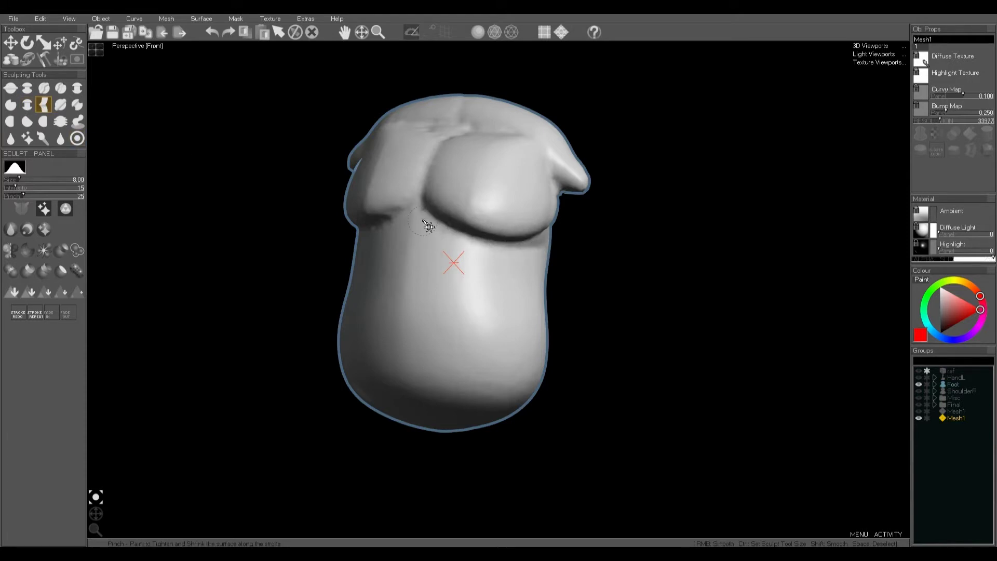
pyautogui.moveTo(407, 212); pyautogui.dragTo(357, 230)
pyautogui.moveTo(465, 202); pyautogui.dragTo(484, 209)
# Step: Mask the triangles around the small tear in the crease below the chest muscle at intensity 100, and delete them
pyautogui.scroll(8, 459, 215)
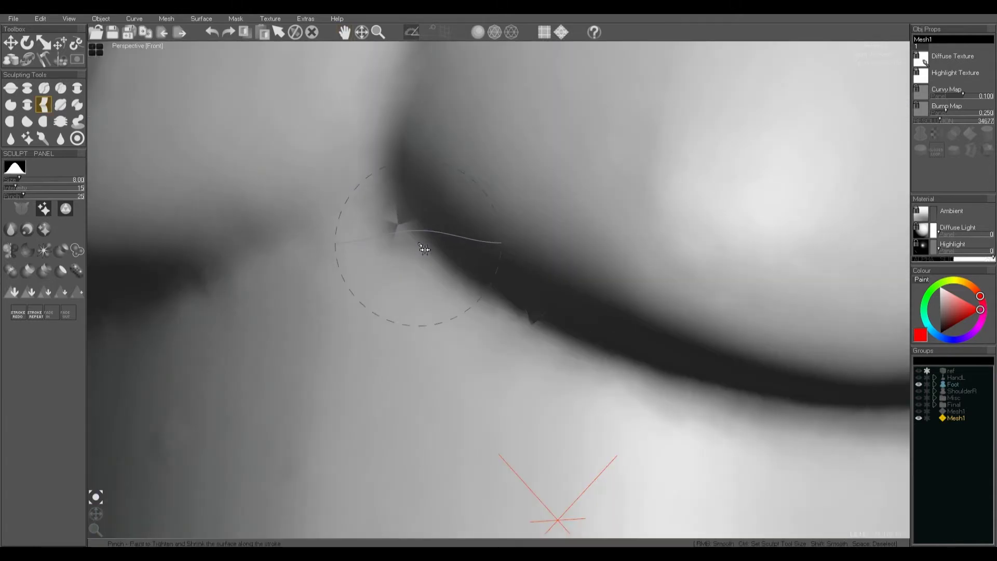
pyautogui.moveTo(466, 384); pyautogui.dragTo(440, 396, button='middle')
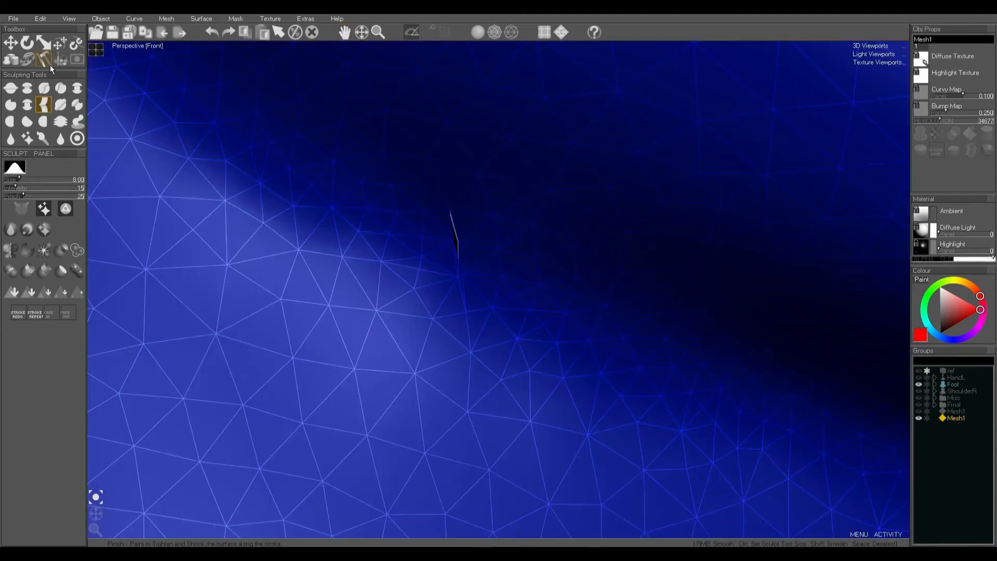
pyautogui.click(60, 59)
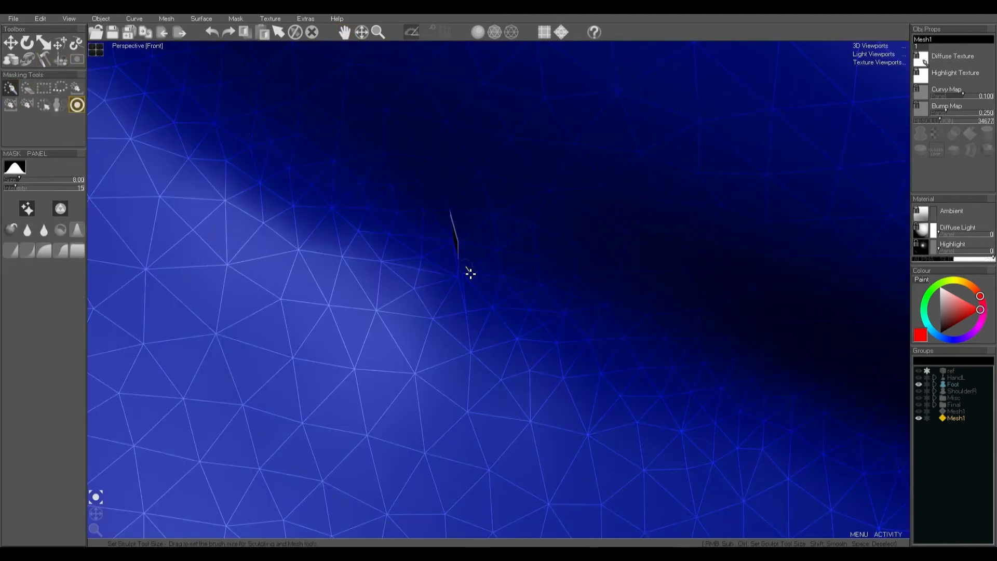
pyautogui.moveTo(470, 274)
pyautogui.keyDown('ctrl'); pyautogui.mouseDown()
pyautogui.moveTo(478, 291)
pyautogui.moveTo(462, 278)
pyautogui.moveTo(473, 258)
pyautogui.mouseUp(); pyautogui.keyUp('ctrl')
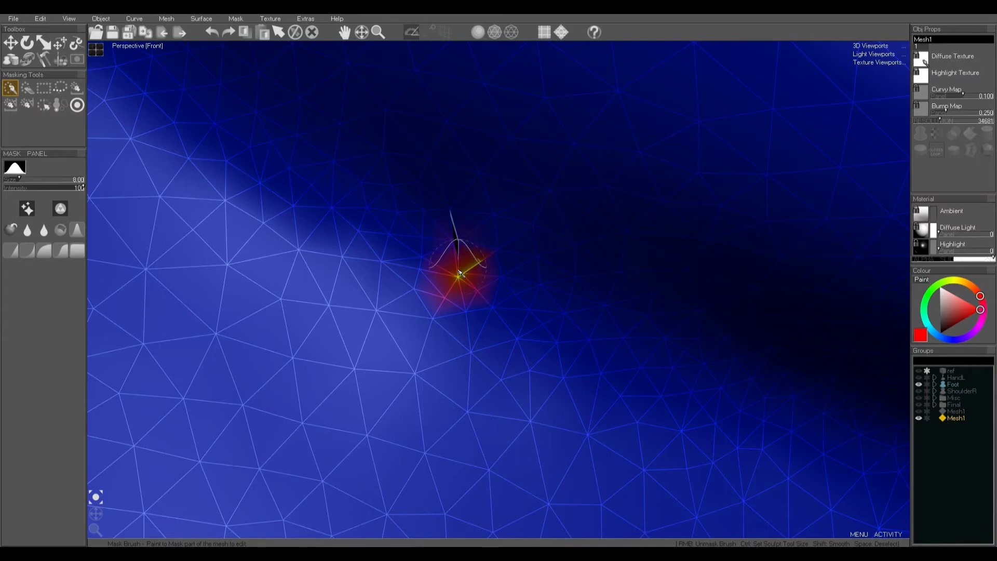
pyautogui.press('Delete')
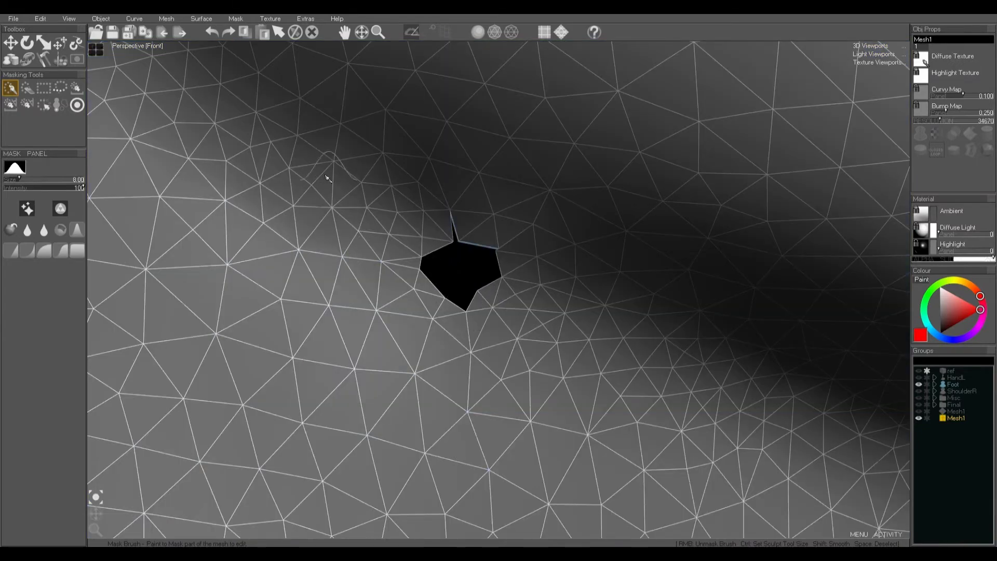
# Step: Cap the hole in the crease below the chest muscle and clear the mask
pyautogui.click(172, 18)
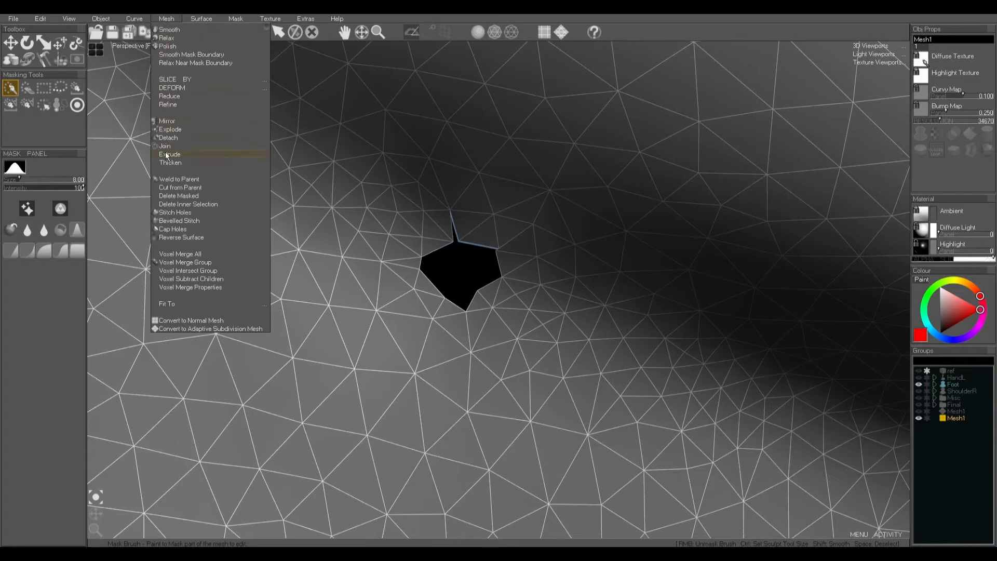
pyautogui.click(177, 229)
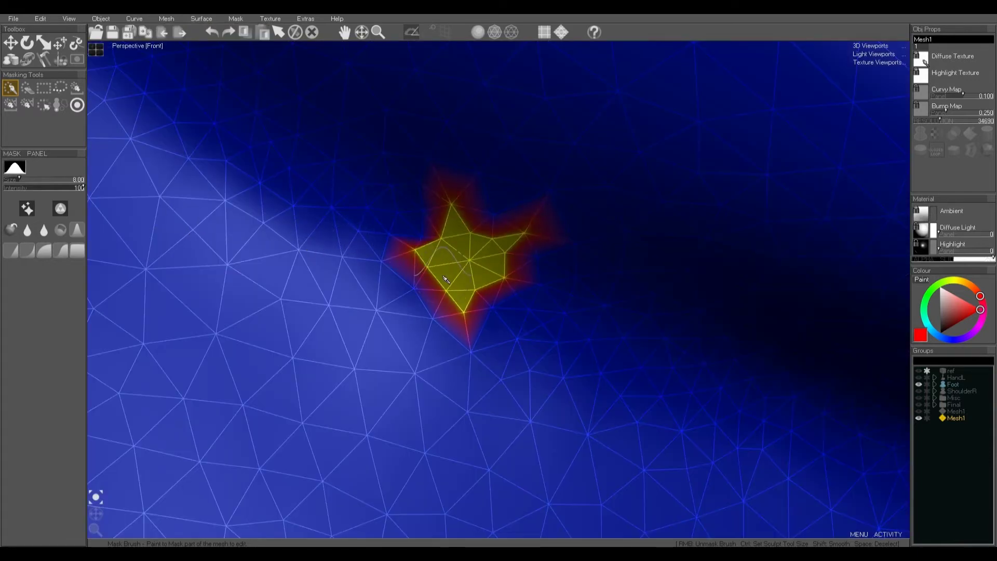
pyautogui.press('space')
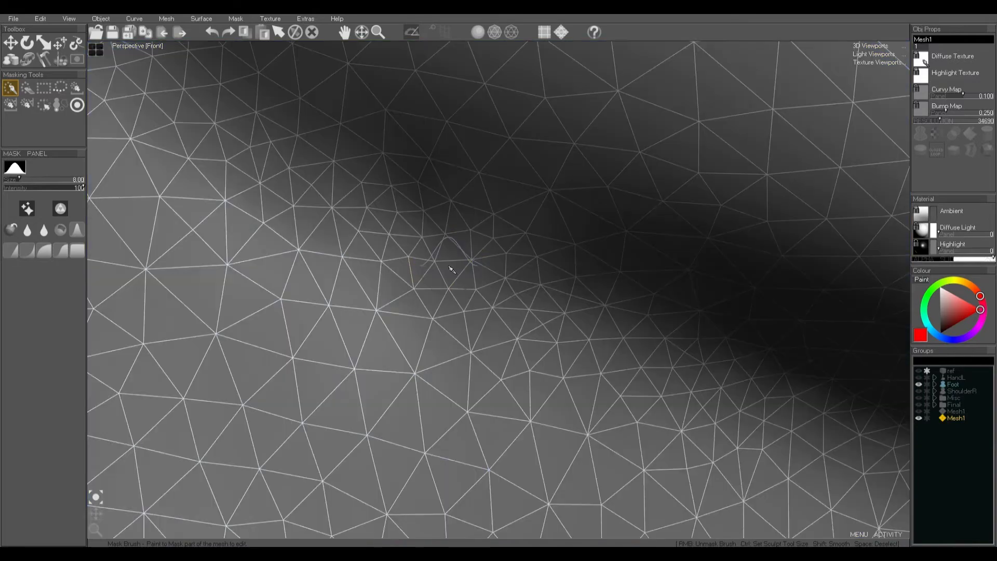
# Step: Mask and delete the damaged triangles at the crease's inner end between the chest muscles, including the thin strip bridging the hole
pyautogui.scroll(-4, 450, 267)
pyautogui.scroll(3, 294, 160)
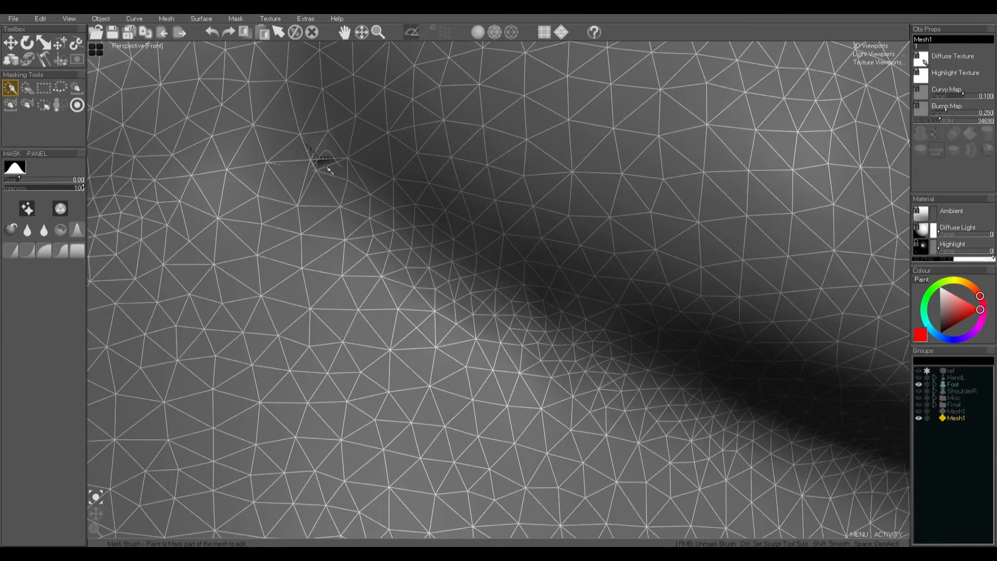
pyautogui.moveTo(313, 165); pyautogui.dragTo(316, 175)
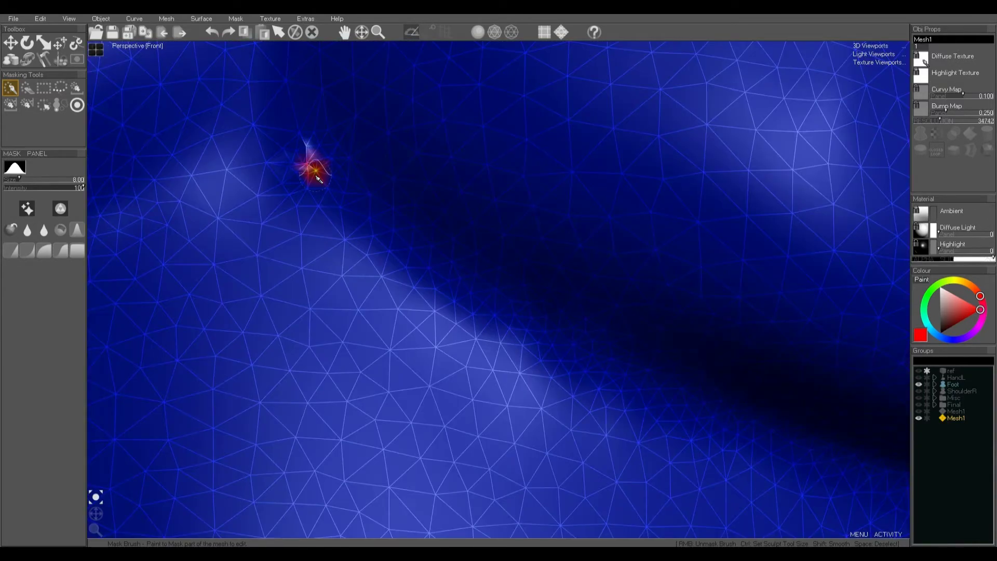
pyautogui.press('Delete')
pyautogui.click(315, 156)
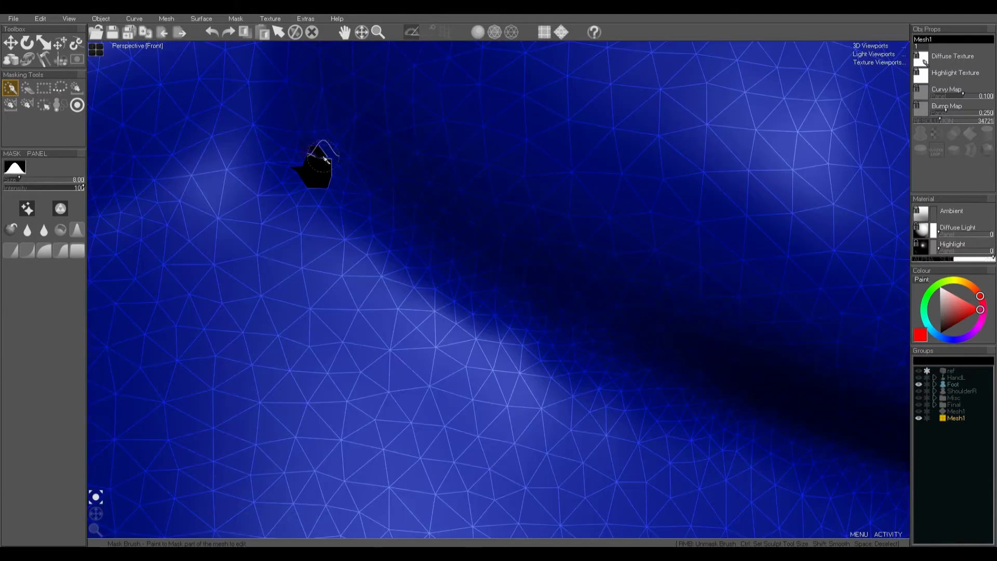
pyautogui.scroll(4, 322, 159)
pyautogui.moveTo(327, 158); pyautogui.dragTo(343, 171)
pyautogui.press('space')
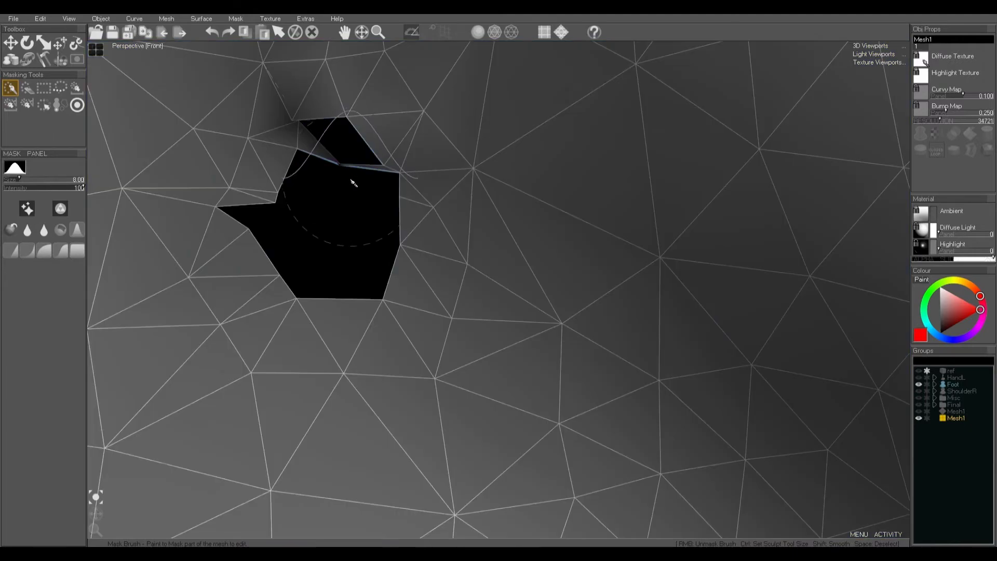
pyautogui.click(328, 158)
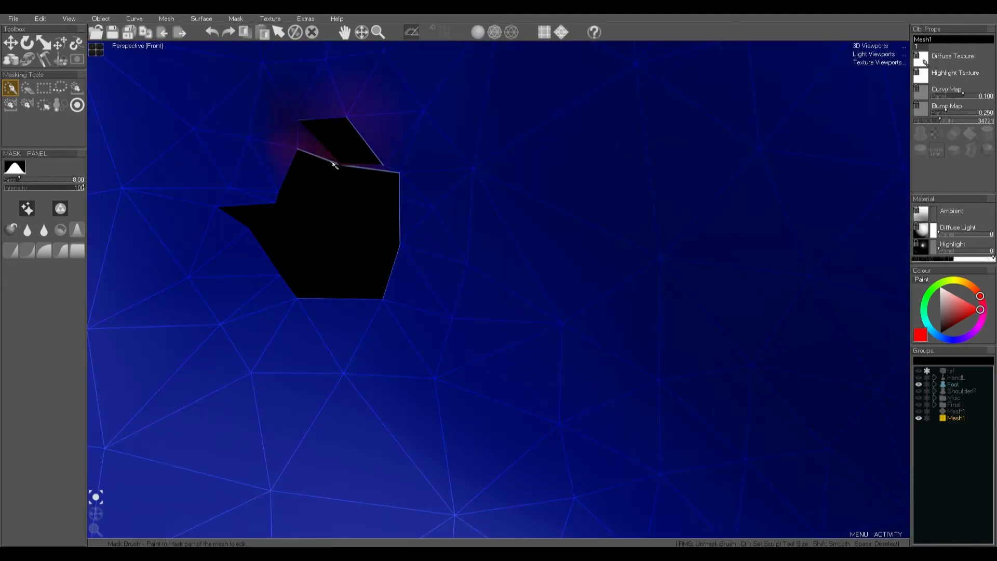
pyautogui.hotkey('ctrl', 'i')
pyautogui.scroll(-3, 345, 180)
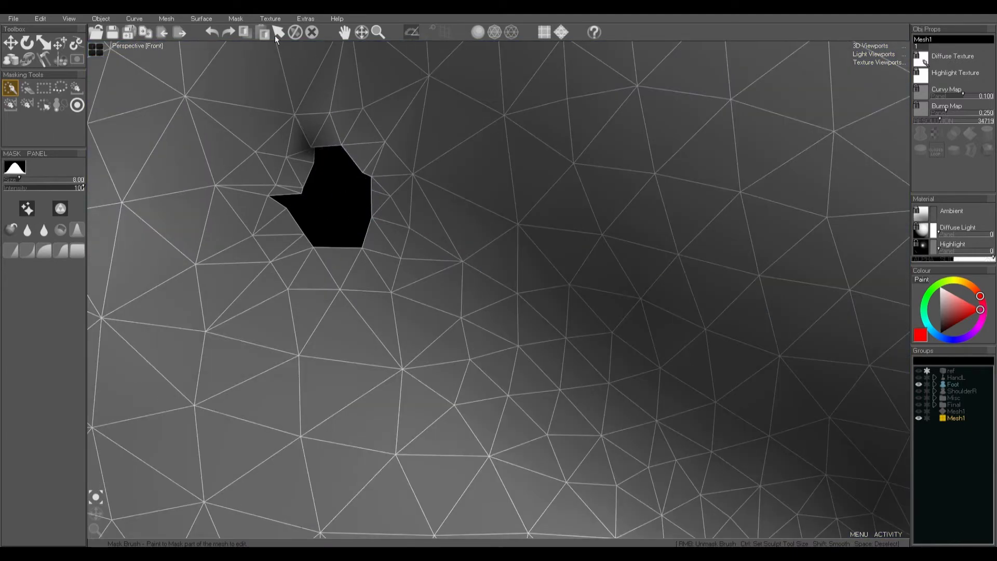
# Step: Cap the hole between the chest muscles and clear the mask from the new patch
pyautogui.click(170, 18)
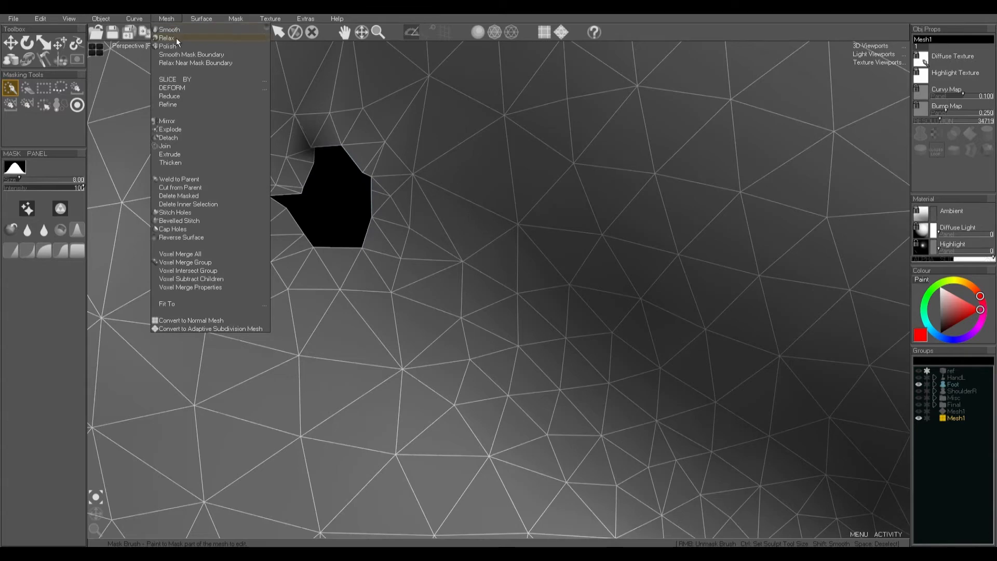
pyautogui.click(182, 228)
pyautogui.scroll(3, 347, 235)
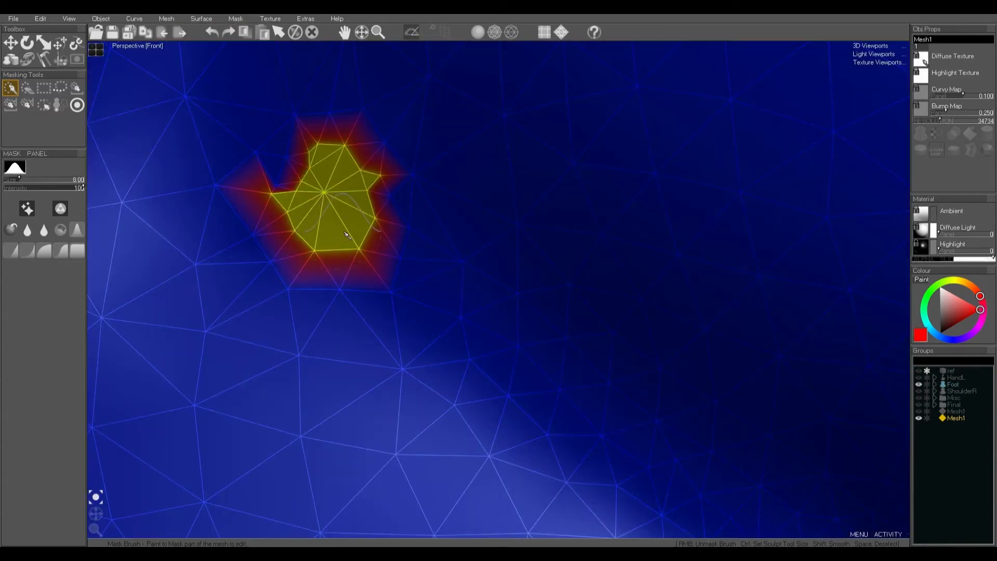
pyautogui.hotkey('ctrl', 'i')
# Step: Even out the torso mesh's surface colour to remove the dark spot on the capped patch
pyautogui.scroll(-5, 364, 228)
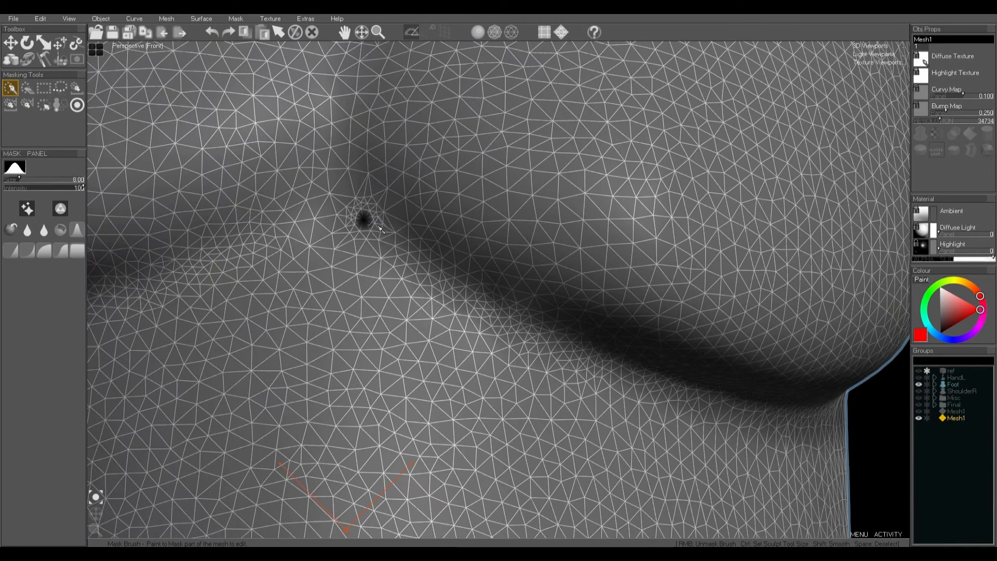
pyautogui.scroll(4, 381, 230)
pyautogui.click(201, 19)
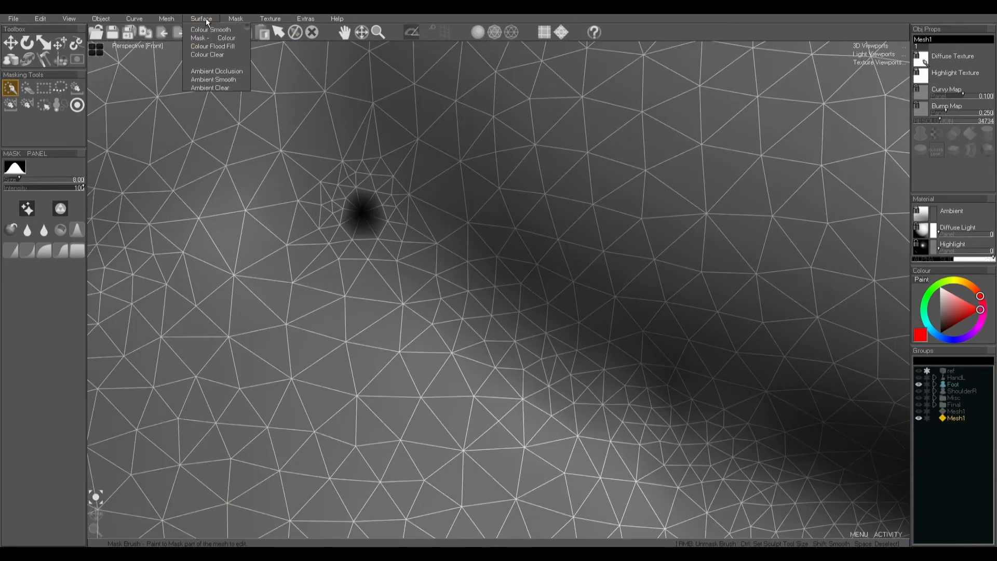
pyautogui.click(204, 46)
pyautogui.scroll(-6, 371, 213)
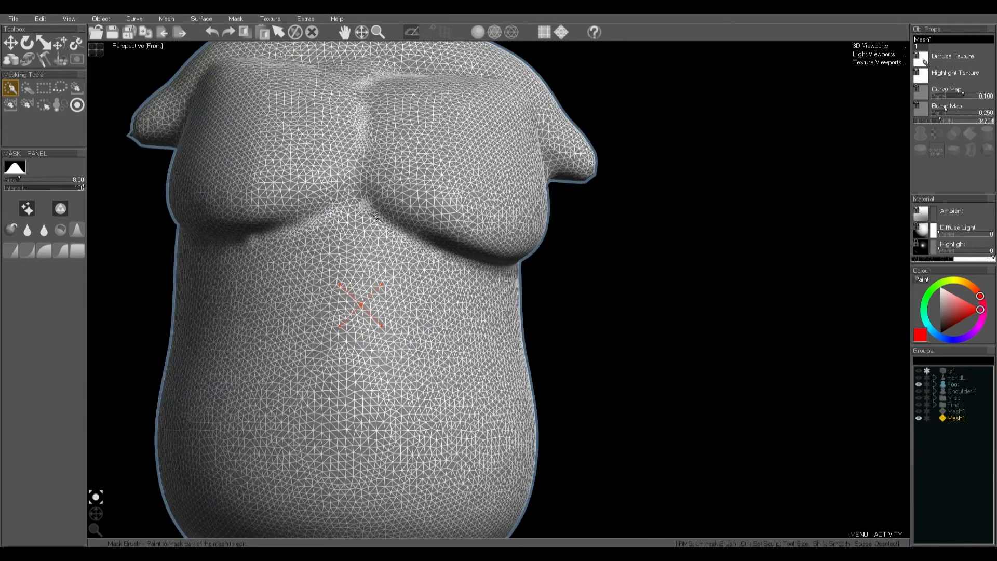
# Step: Rename the hidden merged arm mesh to Arm and the visible body mesh to Torso
pyautogui.scroll(-2, 398, 244)
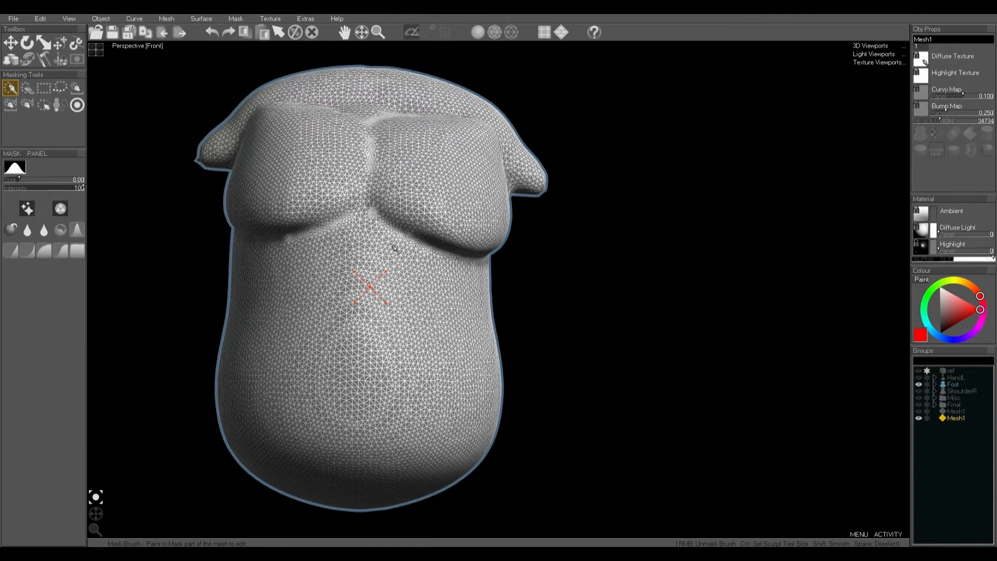
pyautogui.moveTo(393, 246); pyautogui.dragTo(463, 246, button='middle')
pyautogui.moveTo(95, 513); pyautogui.dragTo(72, 516)
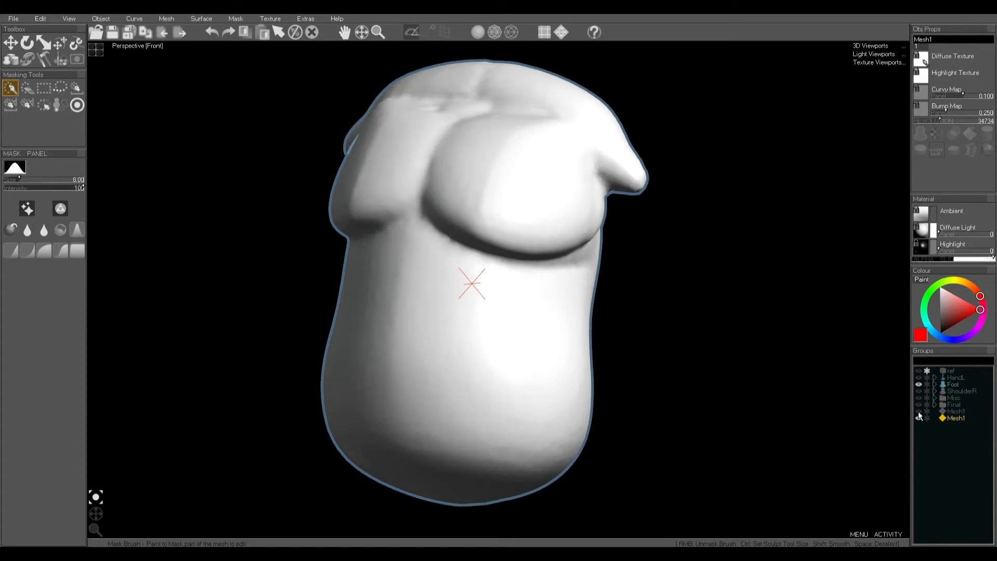
pyautogui.click(955, 411)
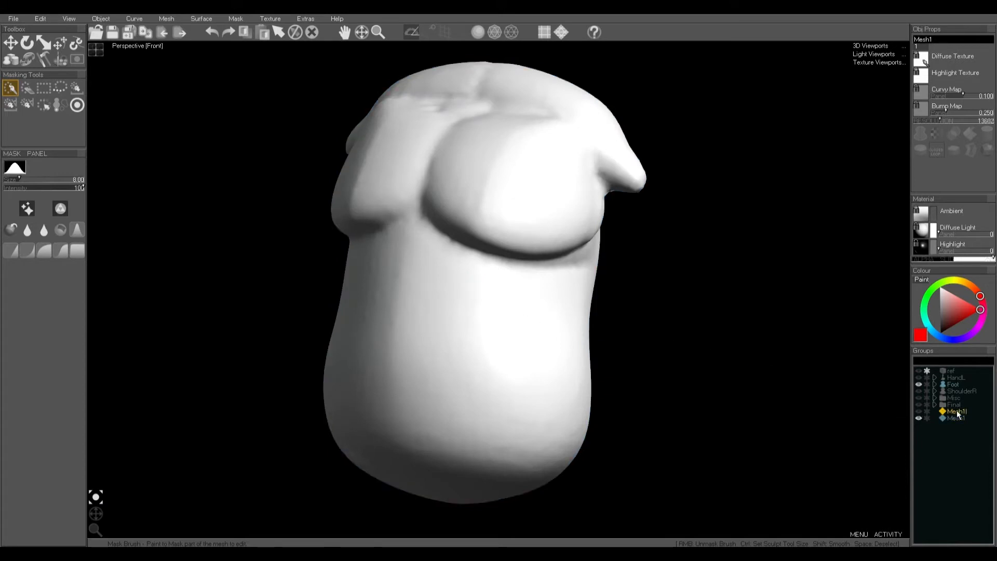
pyautogui.write('Arm')
pyautogui.press('Return')
pyautogui.click(953, 418)
pyautogui.write('Tor')
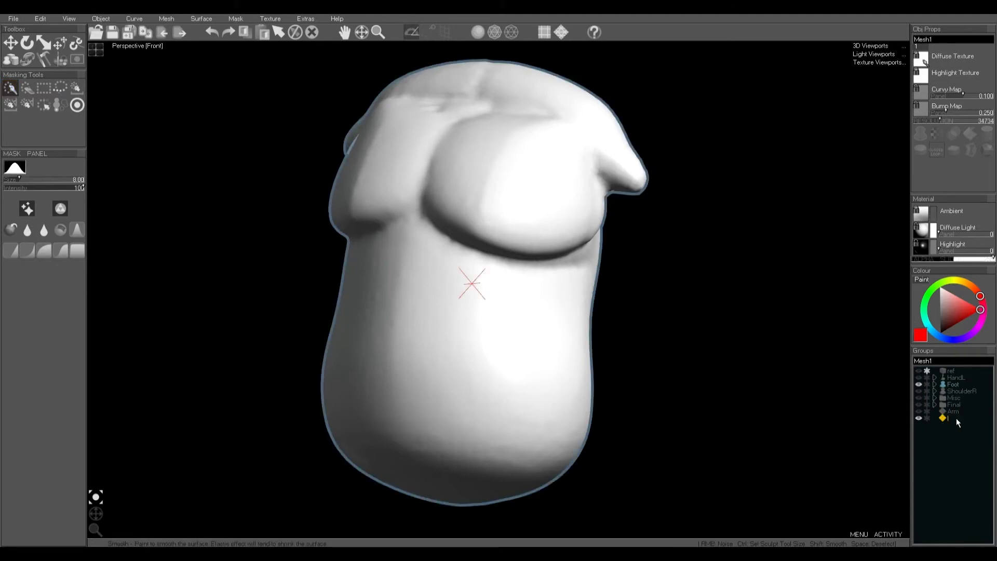
pyautogui.write('so')
pyautogui.press('Return')
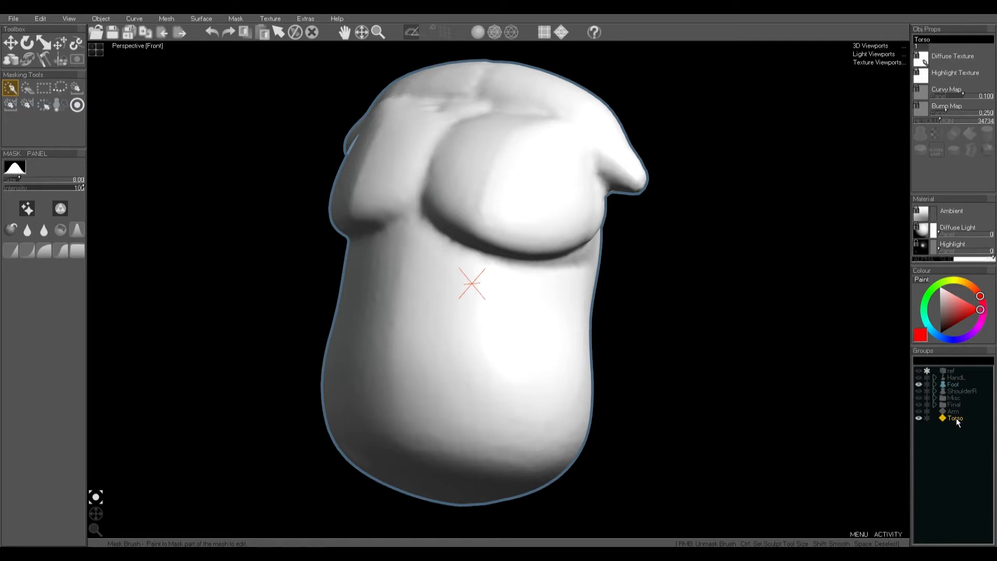
# Step: Show the ShoulderR group and voxel merge its shoulder and arm shapes into a single mesh
pyautogui.click(918, 391)
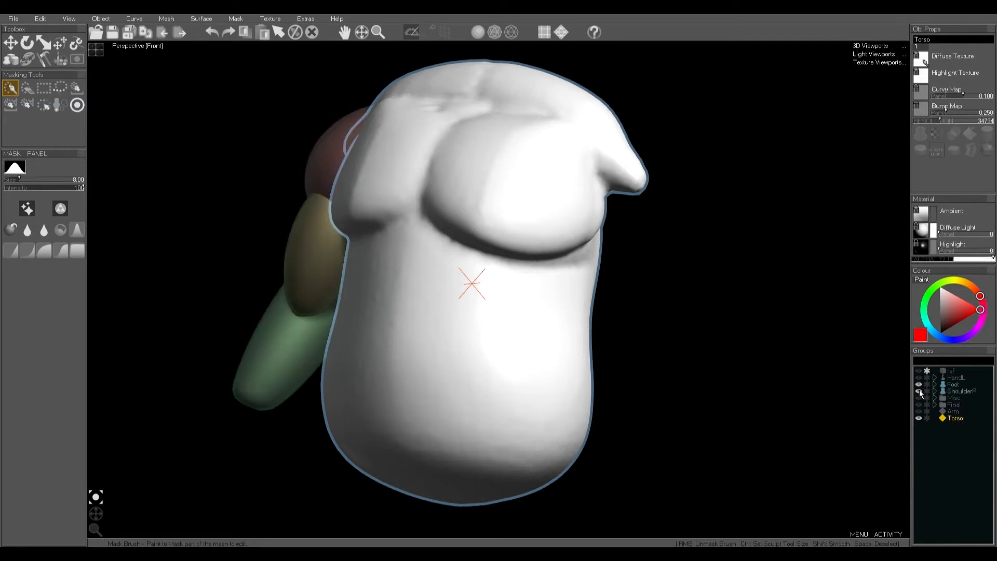
pyautogui.click(958, 391)
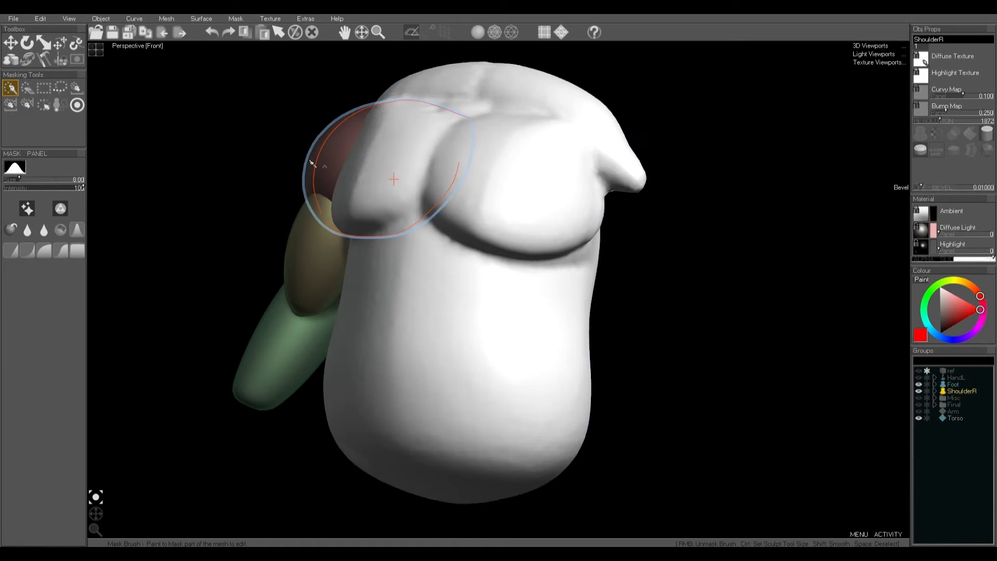
pyautogui.click(173, 18)
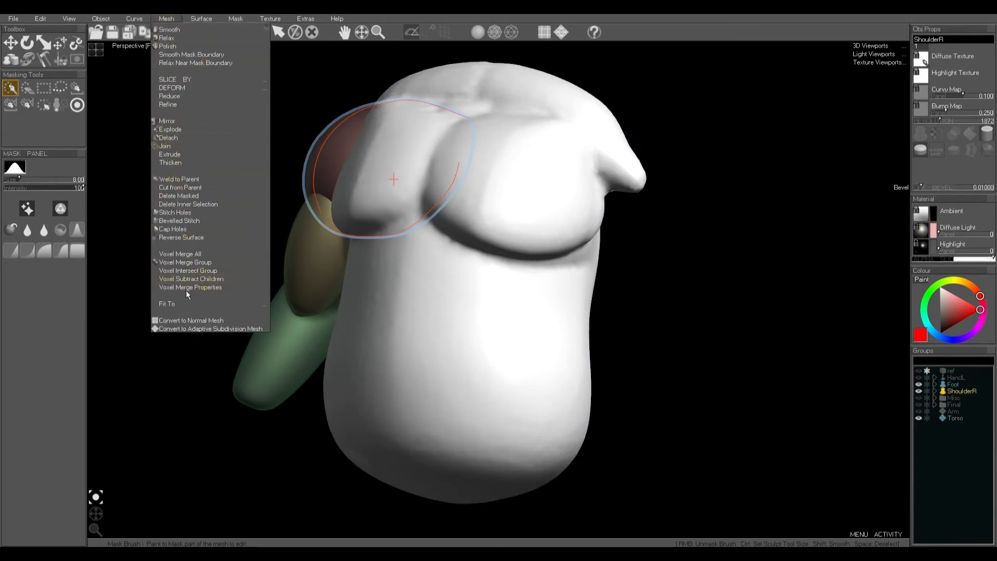
pyautogui.click(186, 262)
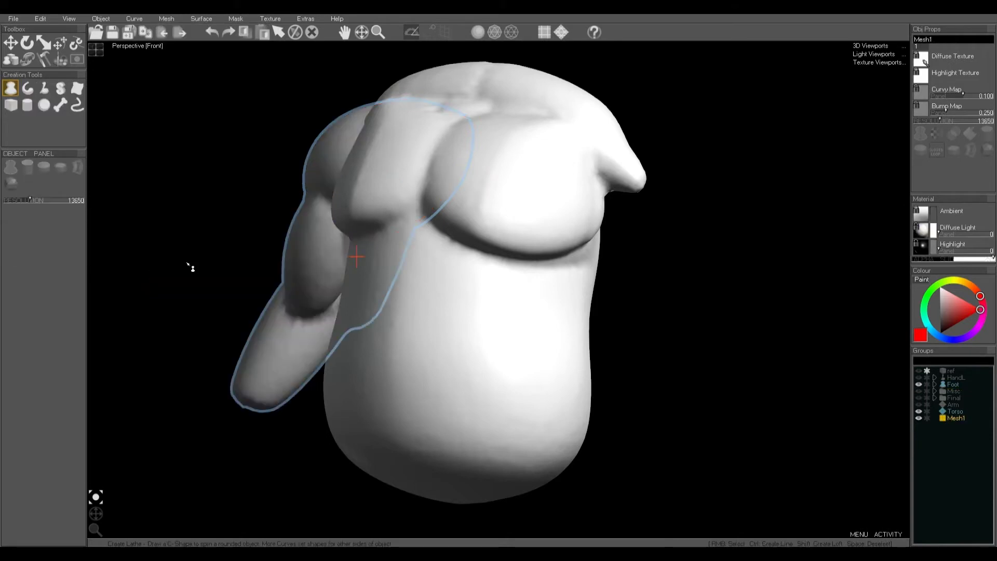
# Step: Relax the newly merged right arm and make it an adaptive subdivision mesh
pyautogui.click(167, 19)
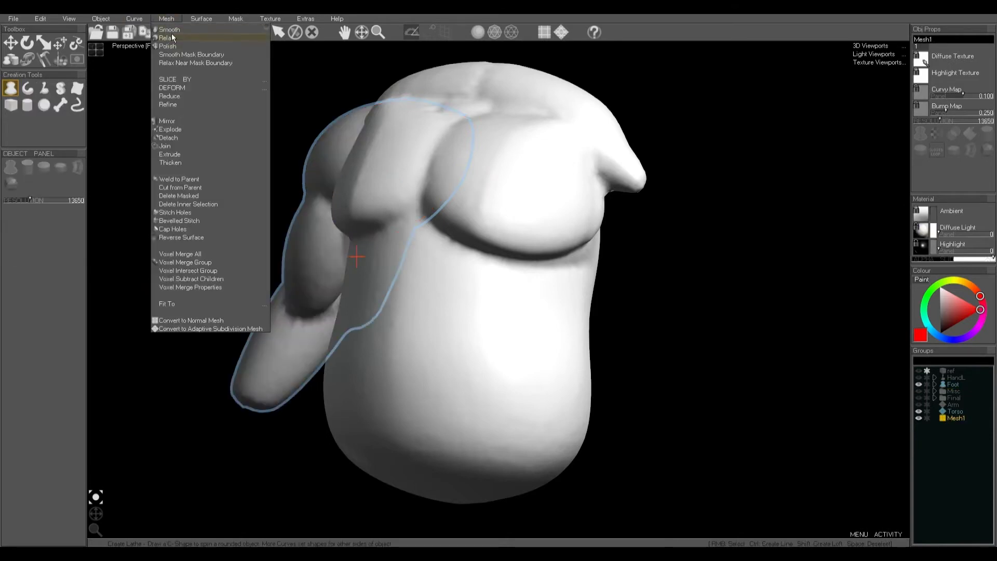
pyautogui.click(172, 37)
pyautogui.click(167, 19)
pyautogui.click(170, 35)
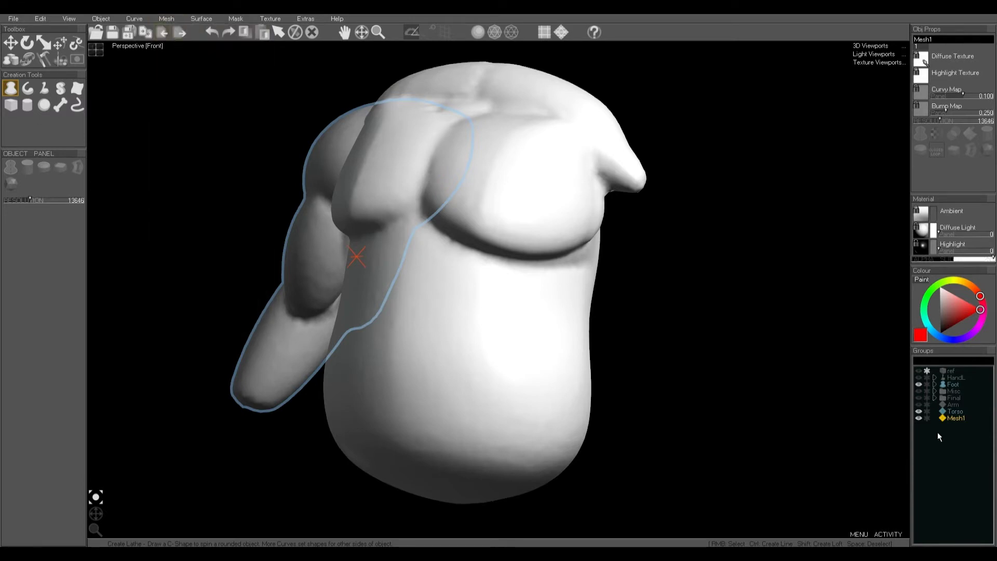
# Step: Show the Arm mesh and rename the newly merged right arm to ArmR
pyautogui.click(918, 405)
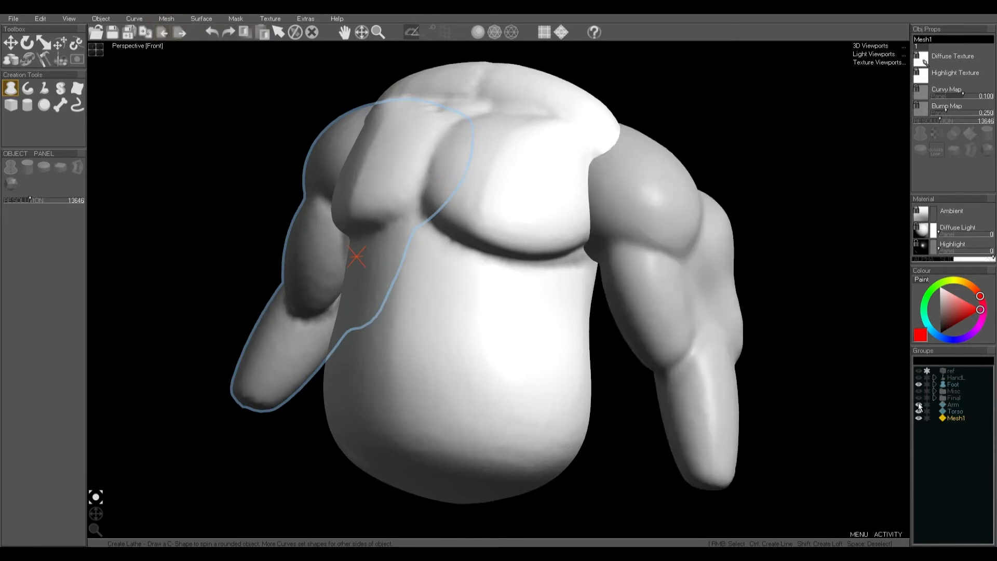
pyautogui.press('space')
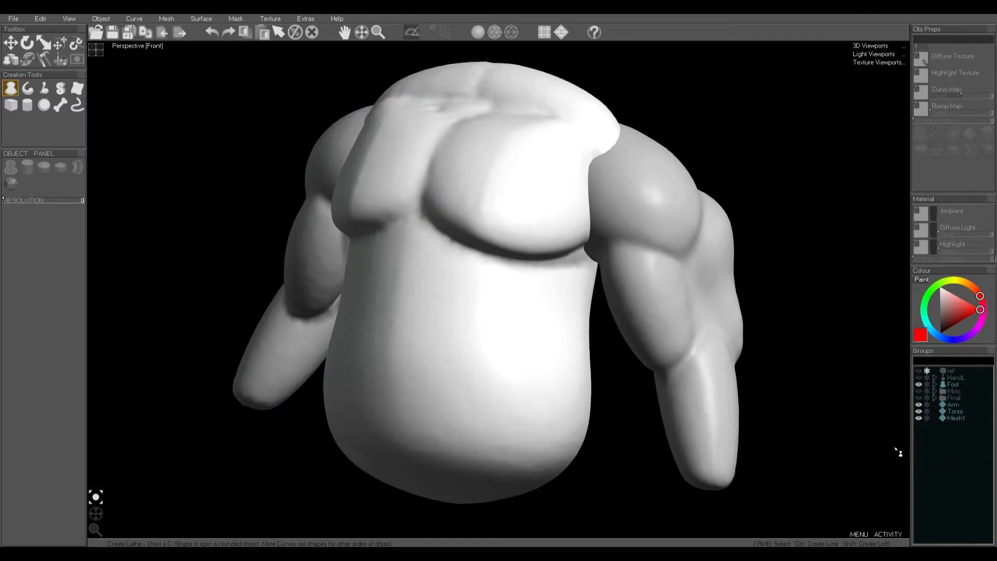
pyautogui.moveTo(705, 389); pyautogui.dragTo(628, 382, button='middle')
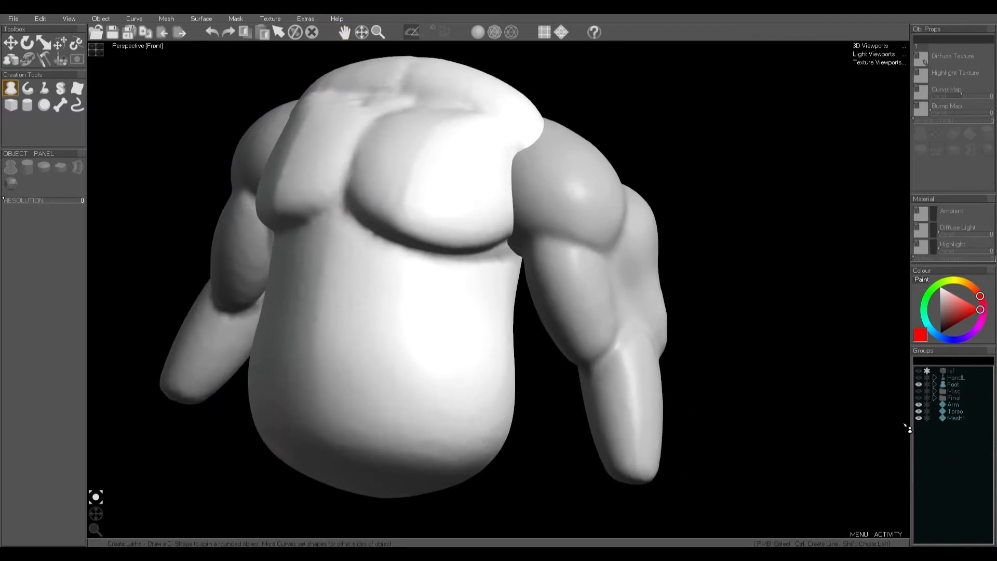
pyautogui.click(955, 418)
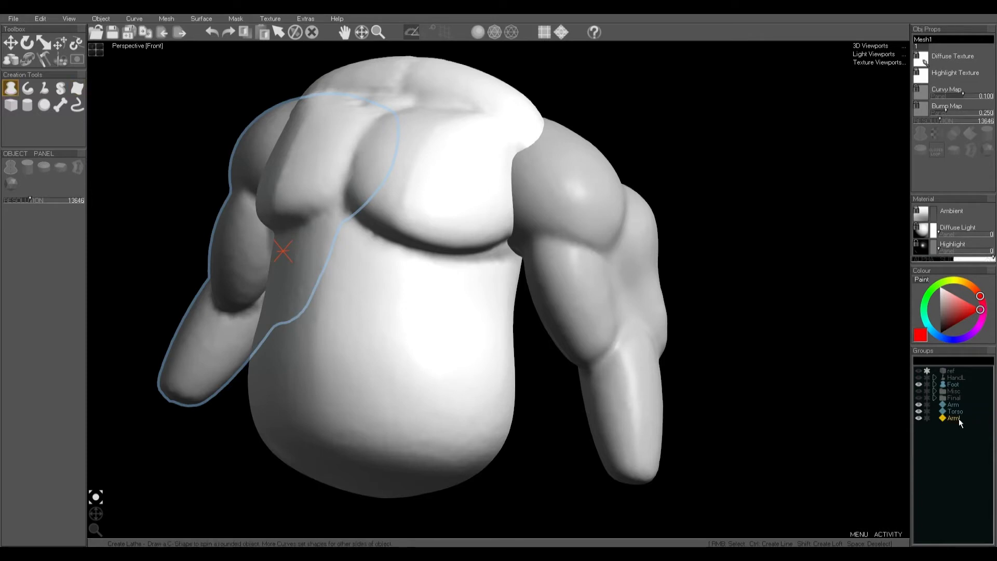
pyautogui.press('shift')
pyautogui.write('Arm')
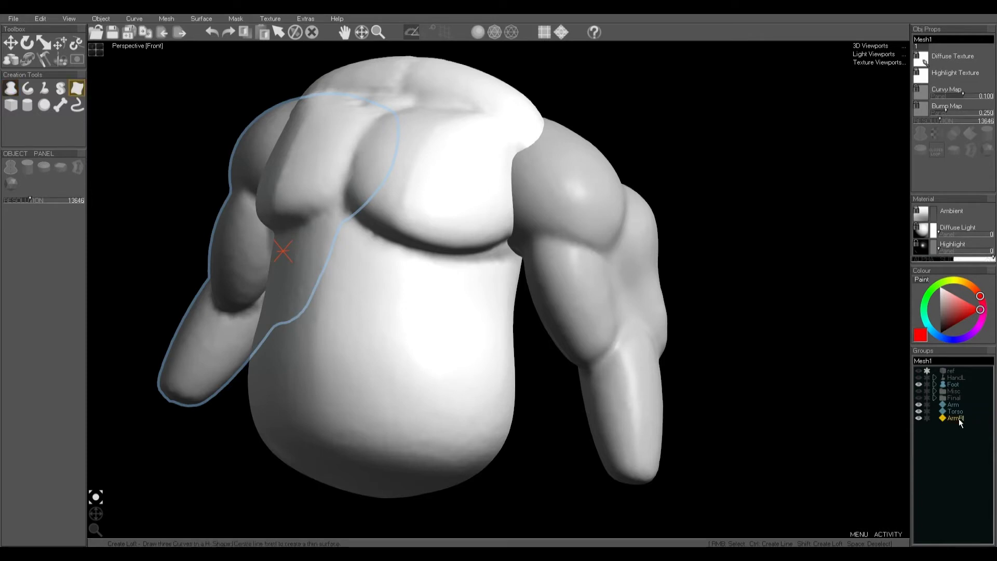
pyautogui.write('R')
pyautogui.press('Return')
# Step: Hide ArmR and even out the Arm mesh's surface colour to match the torso
pyautogui.click(918, 418)
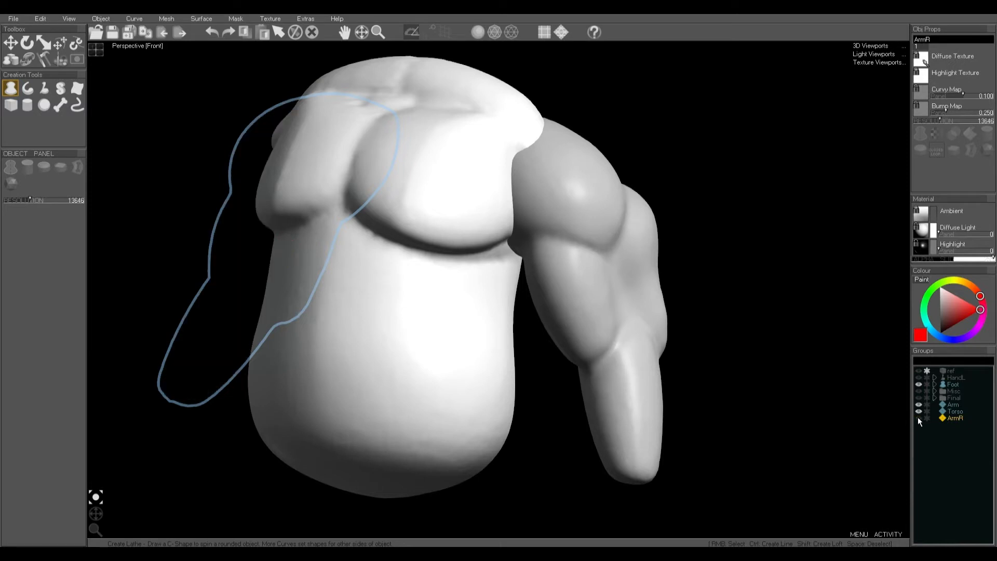
pyautogui.click(941, 469)
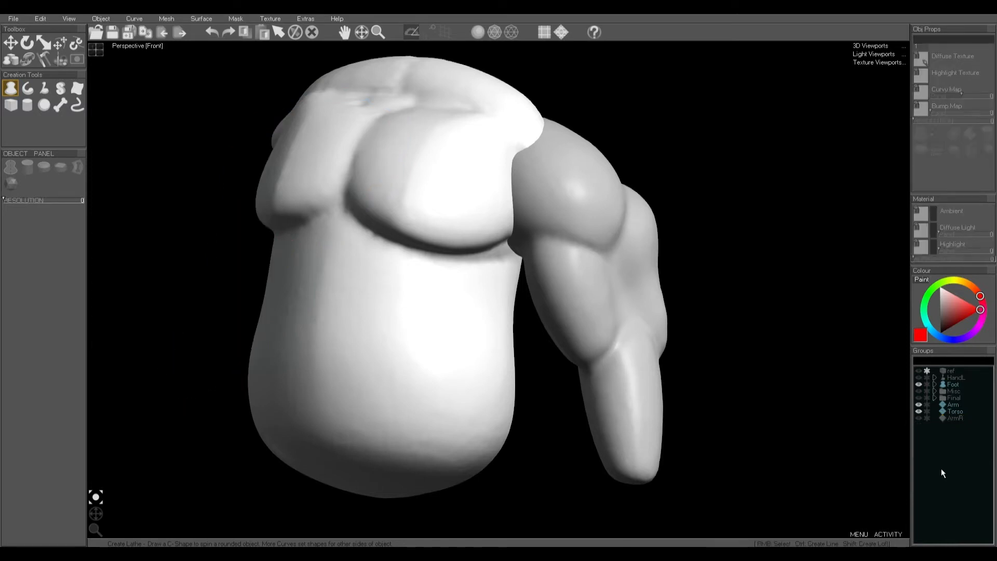
pyautogui.moveTo(567, 313); pyautogui.dragTo(532, 309, button='middle')
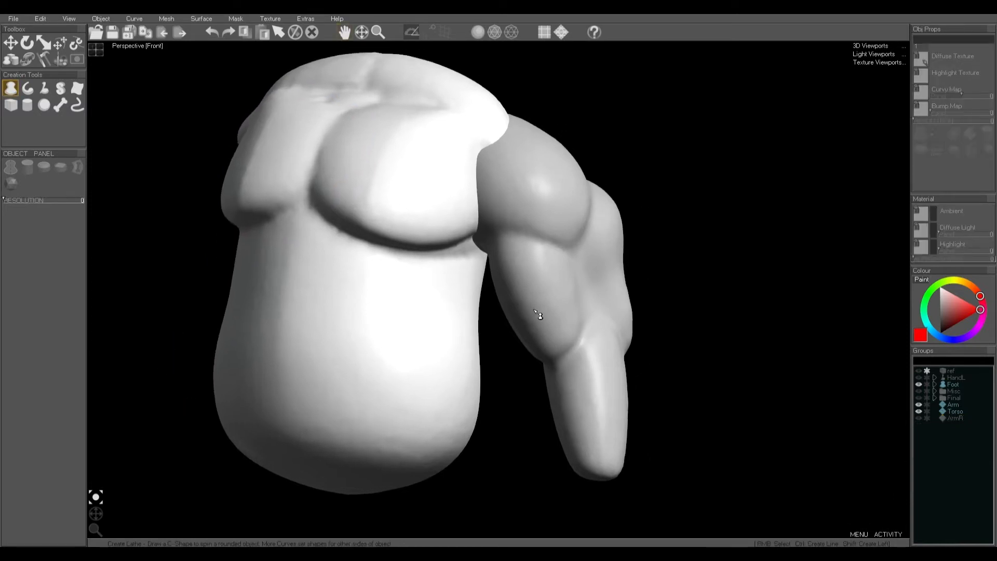
pyautogui.rightClick(574, 317)
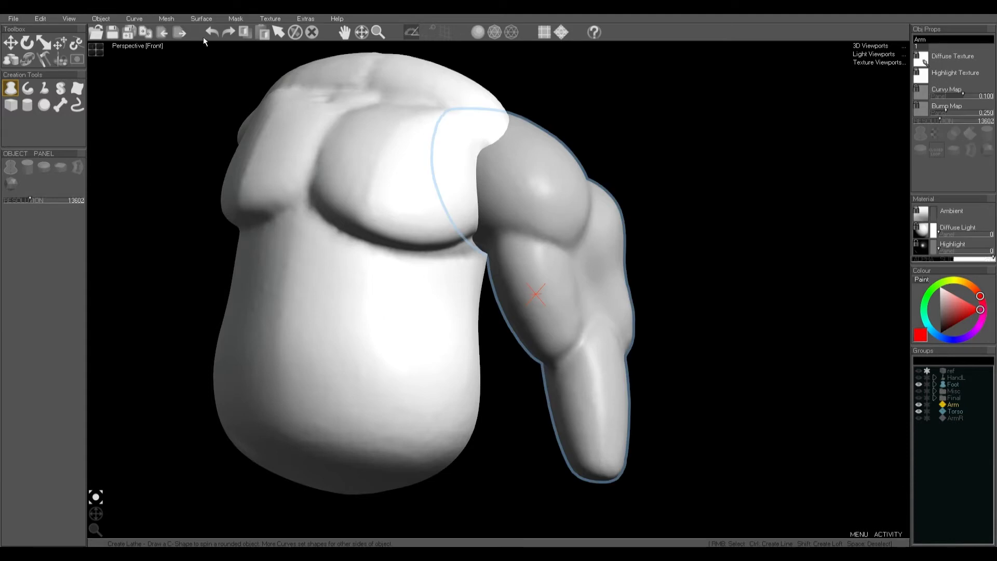
pyautogui.click(203, 18)
pyautogui.click(208, 51)
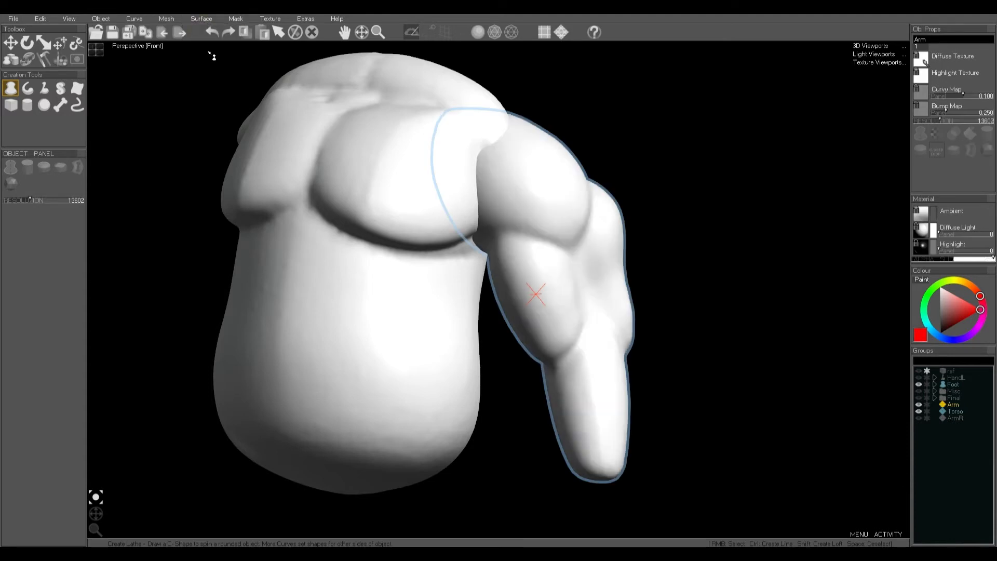
pyautogui.press('space')
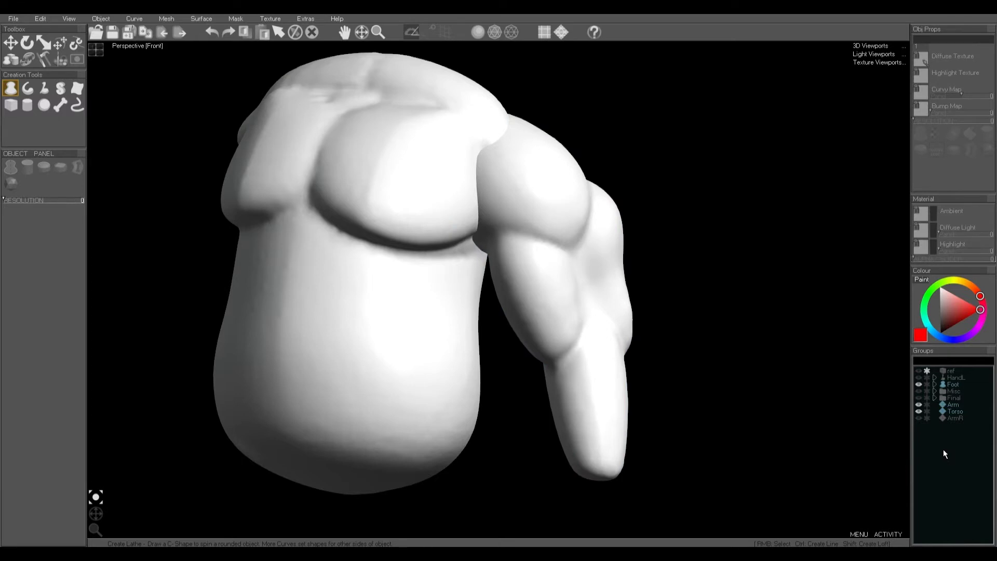
# Step: Make Arm a child of Torso, weld it to its parent, and clear the mask around the shoulder seam
pyautogui.moveTo(953, 405); pyautogui.dragTo(957, 412)
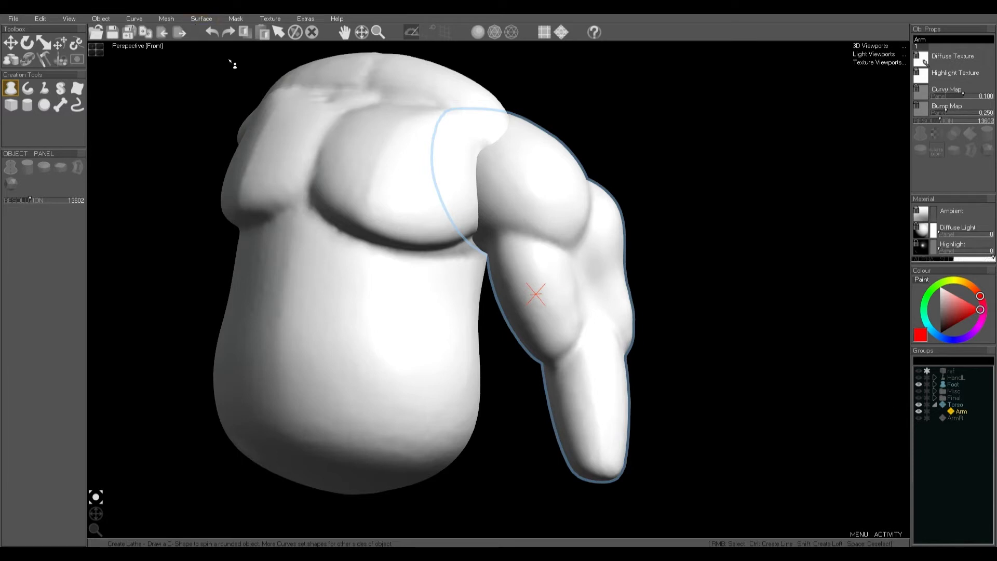
pyautogui.click(171, 21)
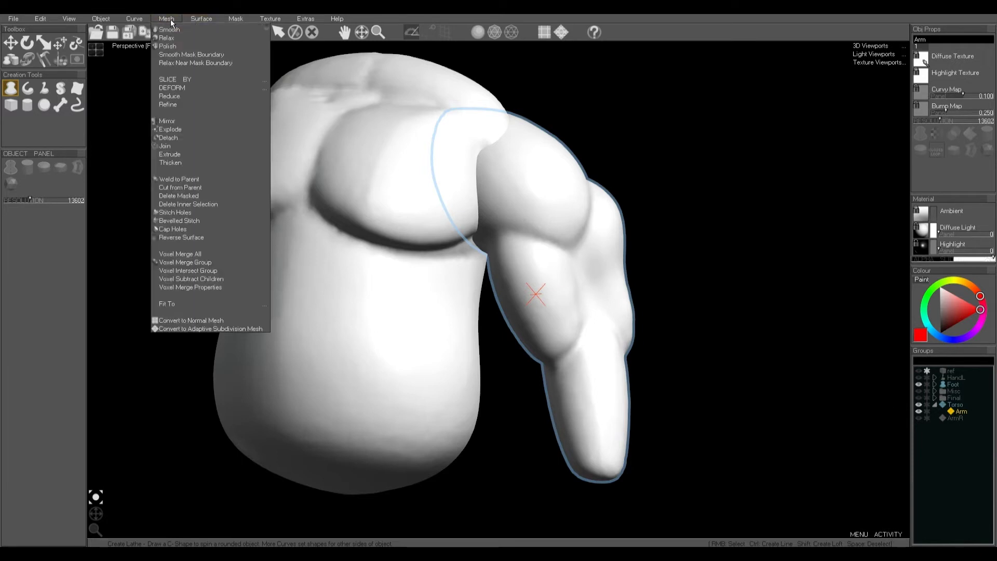
pyautogui.click(184, 179)
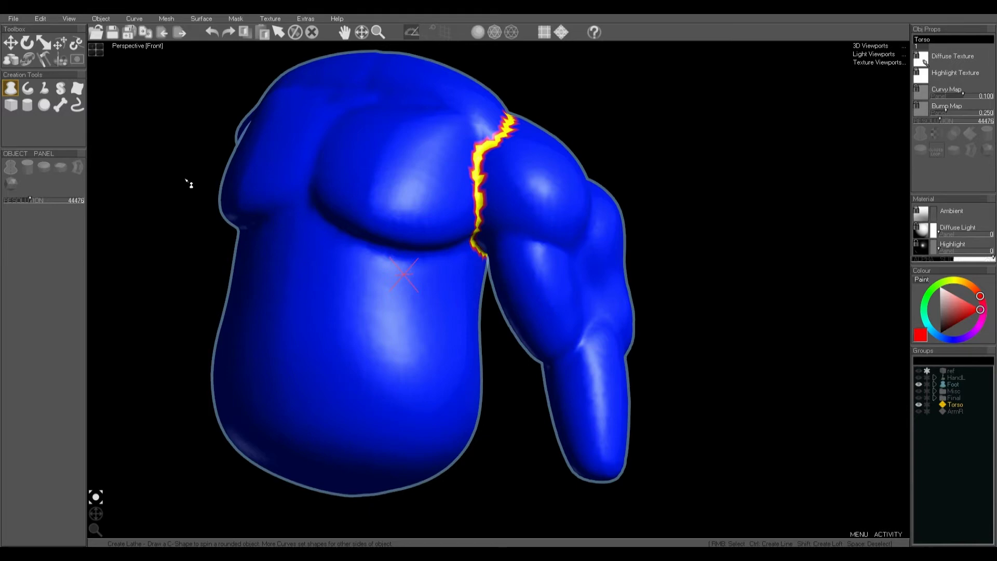
pyautogui.scroll(5, 490, 164)
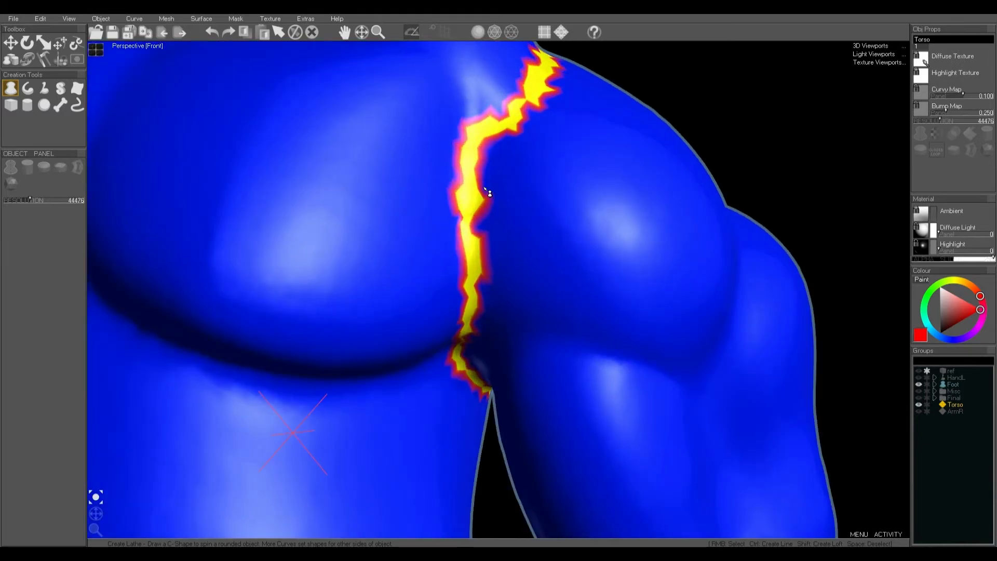
pyautogui.press('space')
pyautogui.scroll(-6, 488, 193)
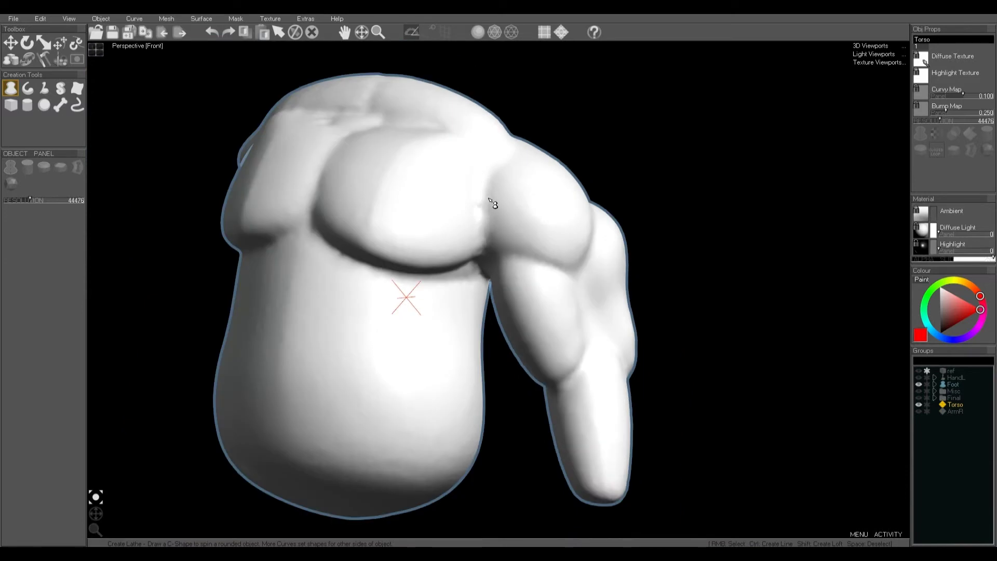
pyautogui.moveTo(499, 214); pyautogui.dragTo(508, 216, button='middle')
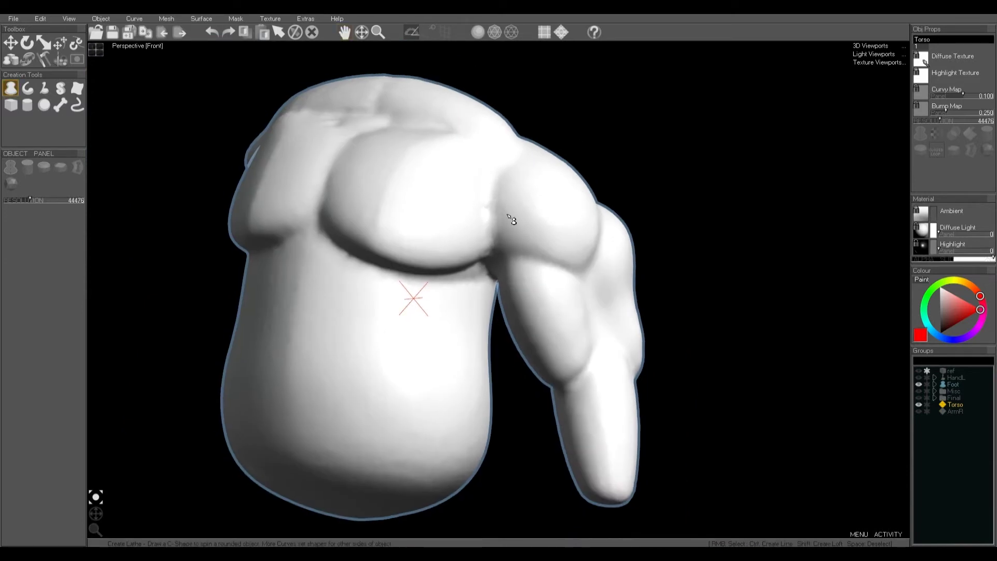
# Step: Change the Torso mesh's diffuse light material to the beige shaded sphere
pyautogui.click(924, 244)
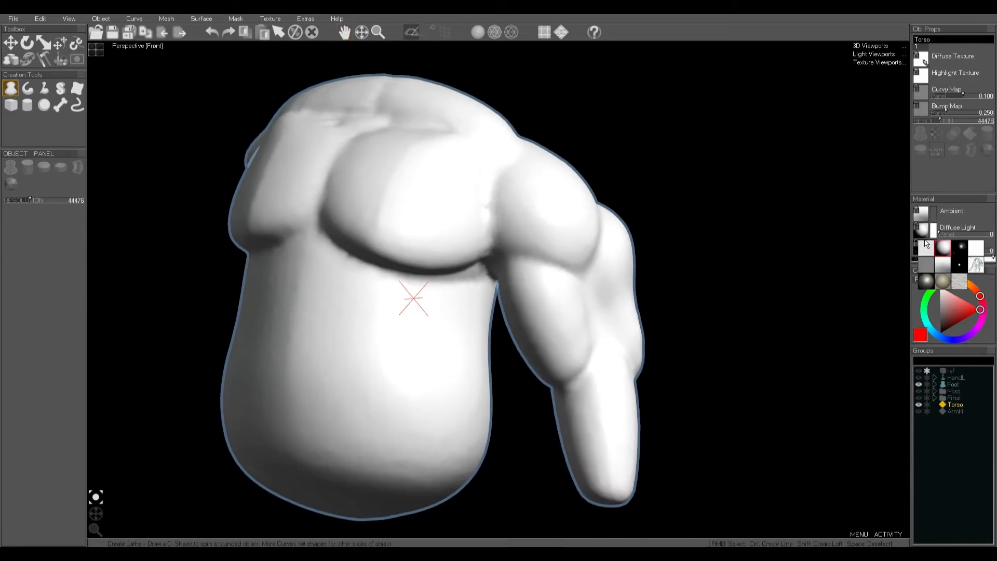
pyautogui.click(944, 281)
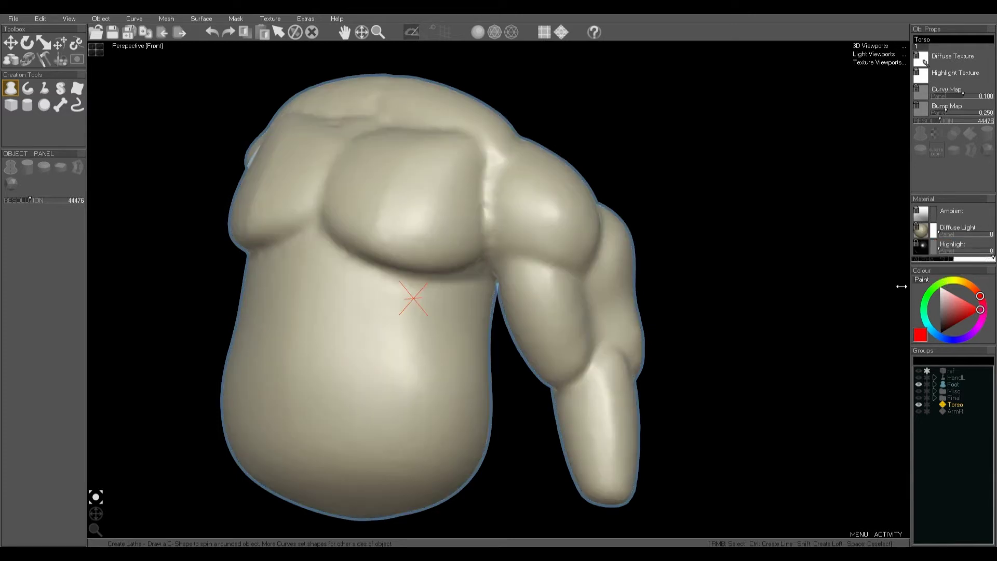
# Step: Set the Clay brush intensity to 26 and smooth the weld seam between the chest and shoulder down towards the armpit
pyautogui.click(42, 60)
pyautogui.click(45, 88)
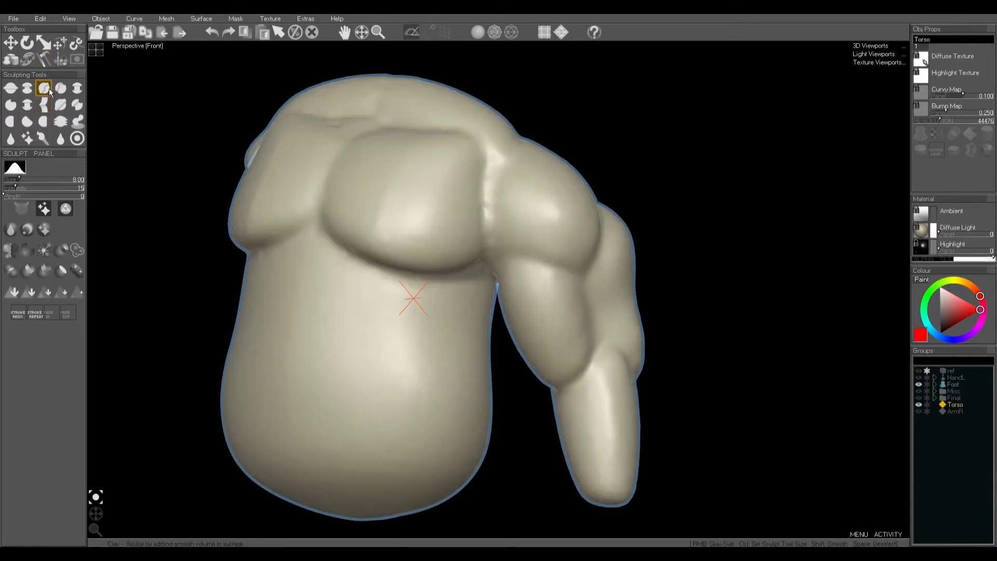
pyautogui.moveTo(15, 192); pyautogui.dragTo(23, 185)
pyautogui.click(77, 139)
pyautogui.moveTo(463, 237)
pyautogui.mouseDown()
pyautogui.moveTo(506, 233)
pyautogui.moveTo(464, 223)
pyautogui.moveTo(510, 212)
pyautogui.moveTo(469, 198)
pyautogui.moveTo(500, 208)
pyautogui.moveTo(469, 231)
pyautogui.moveTo(516, 238)
pyautogui.mouseUp()
pyautogui.press('shift')
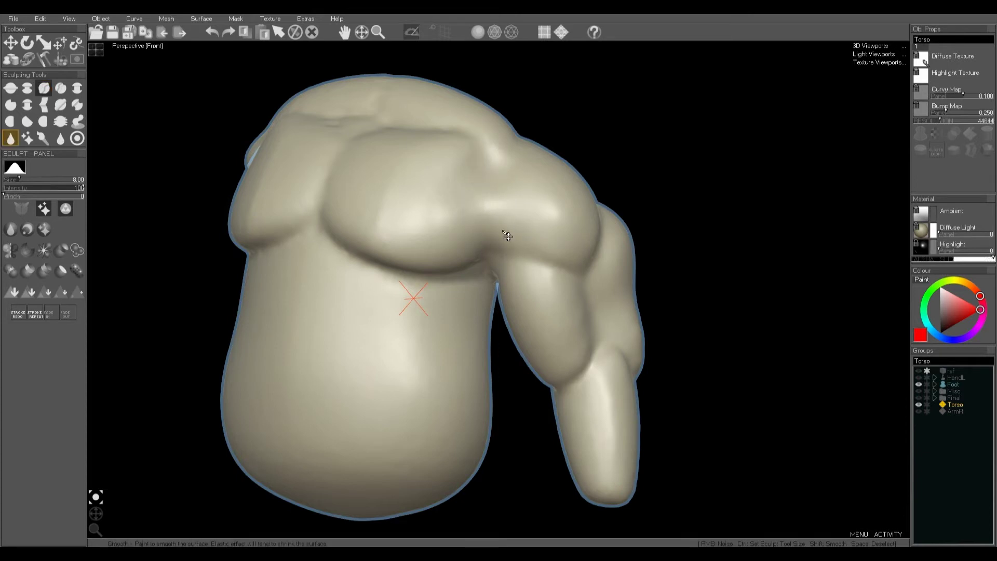
pyautogui.moveTo(516, 269); pyautogui.dragTo(499, 272)
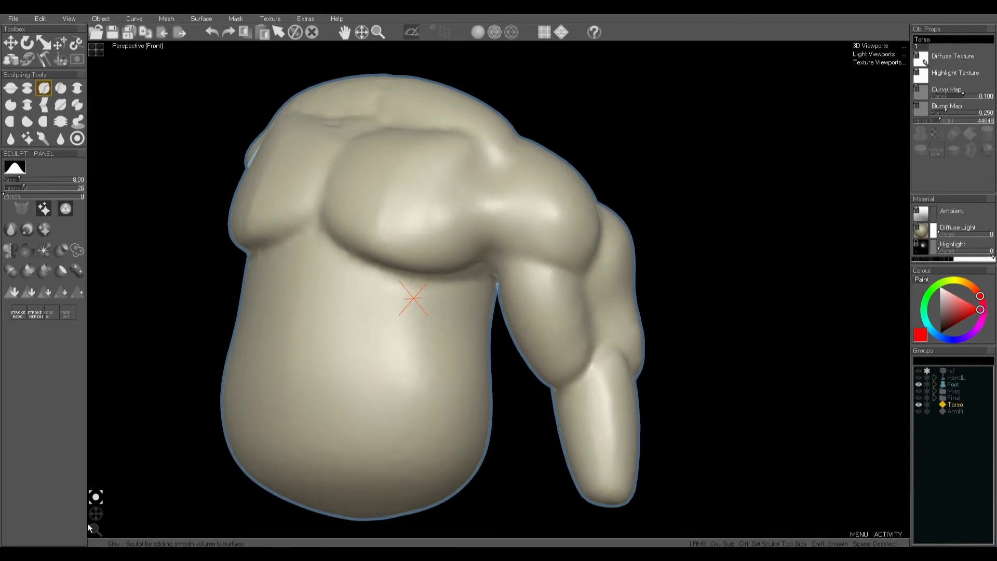
# Step: Show the ArmR mesh alongside the torso in the front view
pyautogui.moveTo(96, 513); pyautogui.dragTo(159, 521)
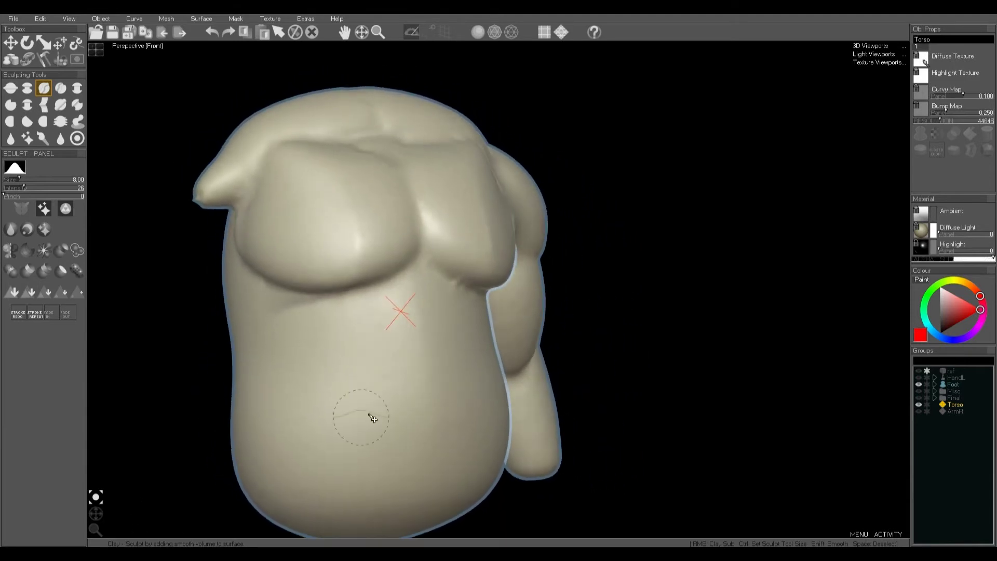
pyautogui.moveTo(368, 416); pyautogui.dragTo(481, 387, button='middle')
pyautogui.click(919, 411)
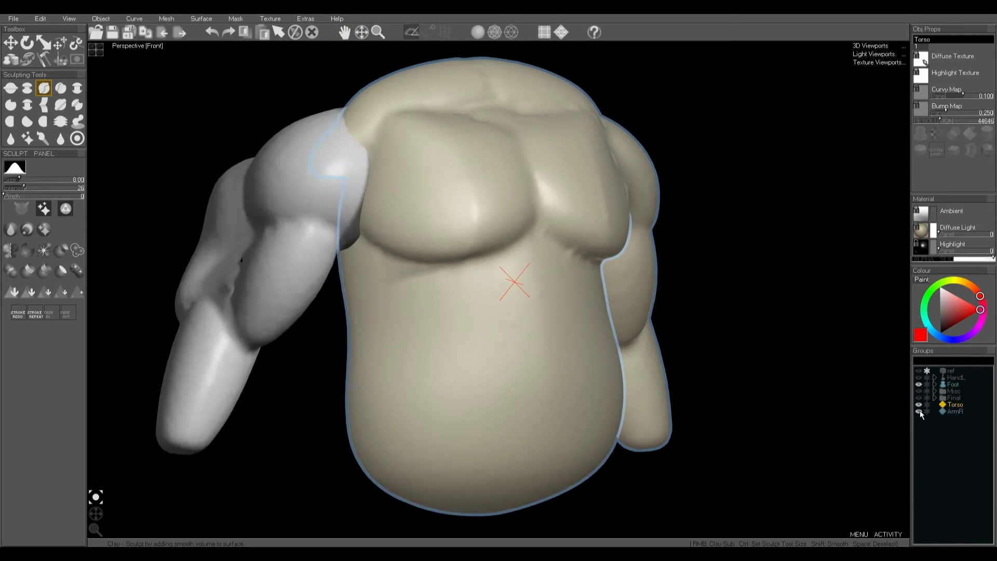
# Step: Examine the creases between ArmR's muscles and how the arm overlaps the torso at the shoulder
pyautogui.scroll(3, 236, 261)
pyautogui.scroll(4, 236, 261)
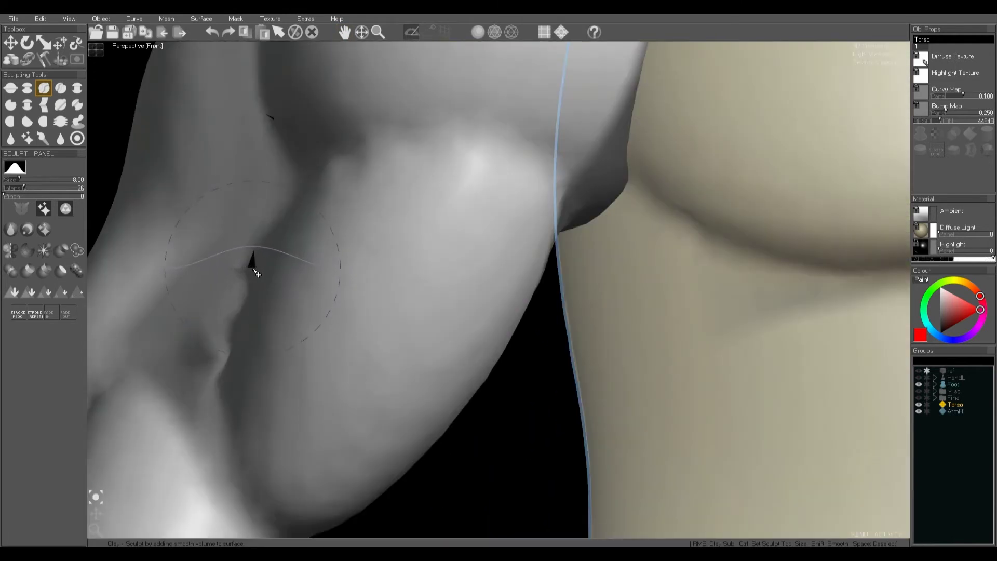
pyautogui.scroll(-3, 256, 267)
pyautogui.scroll(-3, 264, 266)
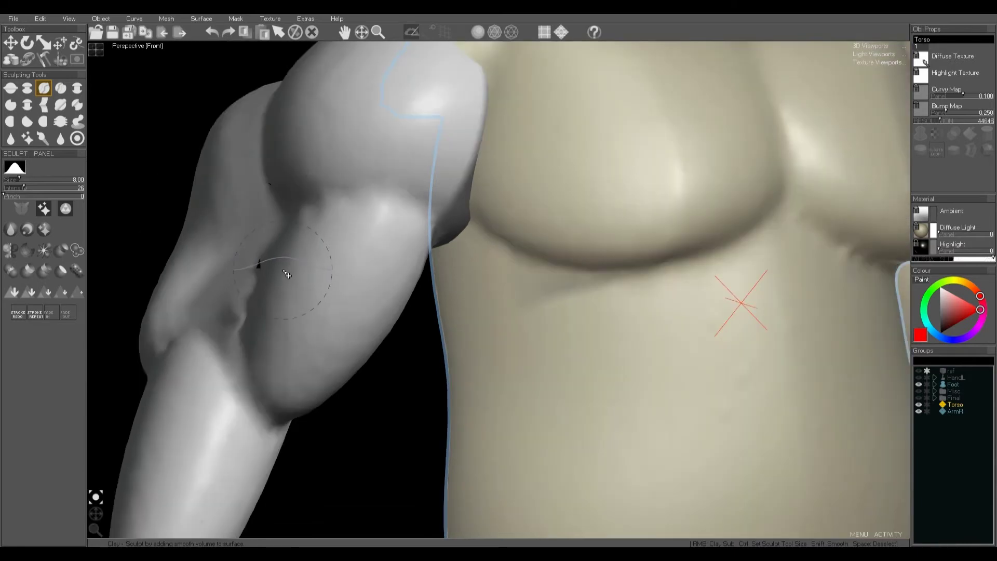
pyautogui.scroll(-3, 287, 274)
pyautogui.scroll(-3, 290, 271)
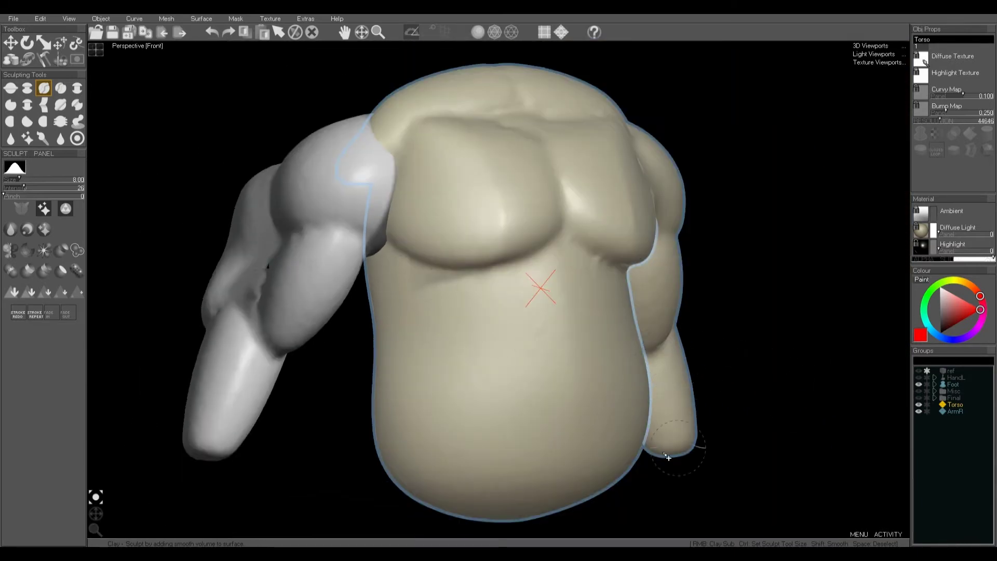
pyautogui.moveTo(95, 514); pyautogui.dragTo(96, 516)
pyautogui.moveTo(358, 271); pyautogui.dragTo(450, 330, button='middle')
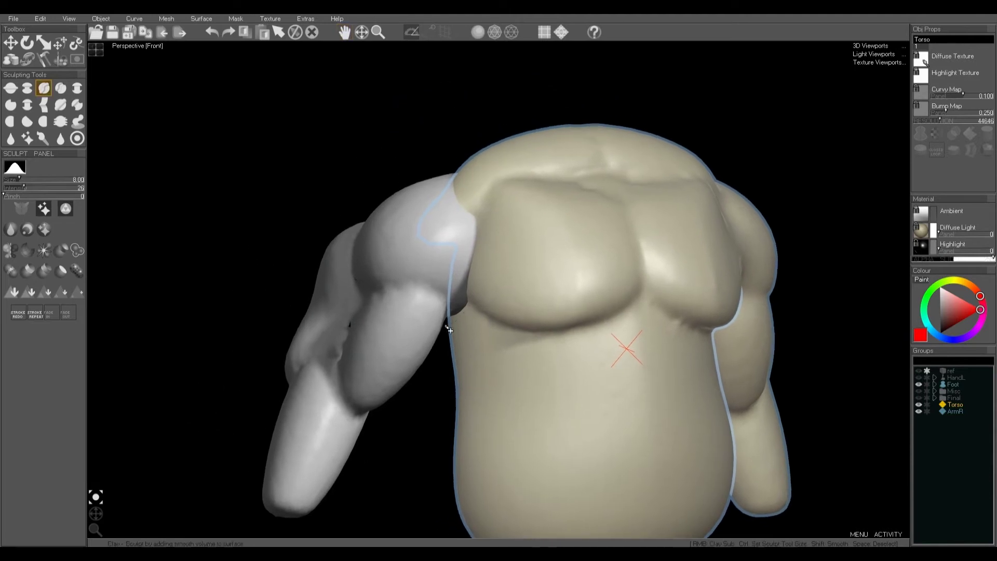
pyautogui.scroll(3, 438, 229)
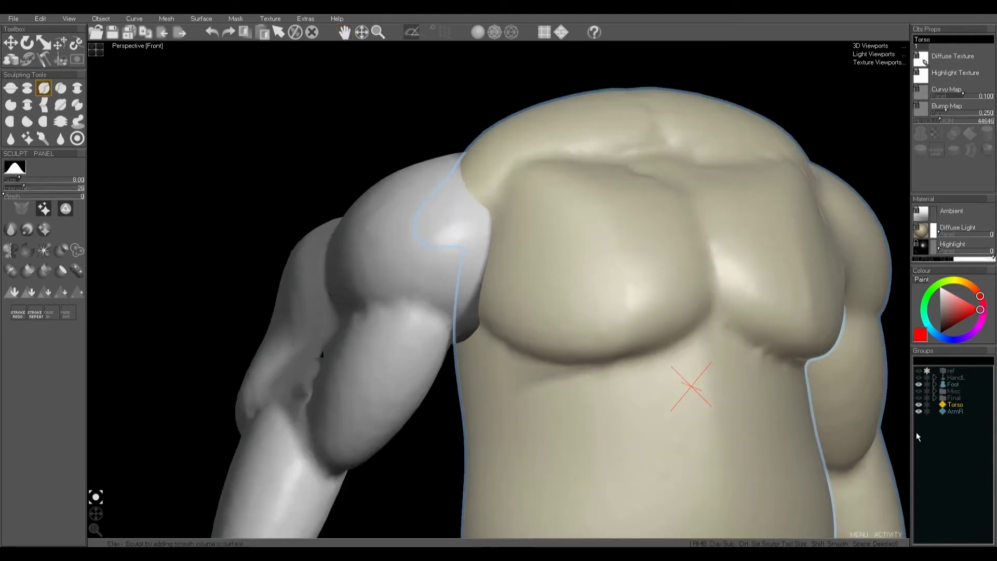
# Step: Duplicate Torso and ArmR, nest a copy of each under the other mesh, and hide the ArmR group with its Torso child
pyautogui.keyDown('shift'); pyautogui.click(954, 411); pyautogui.keyUp('shift')
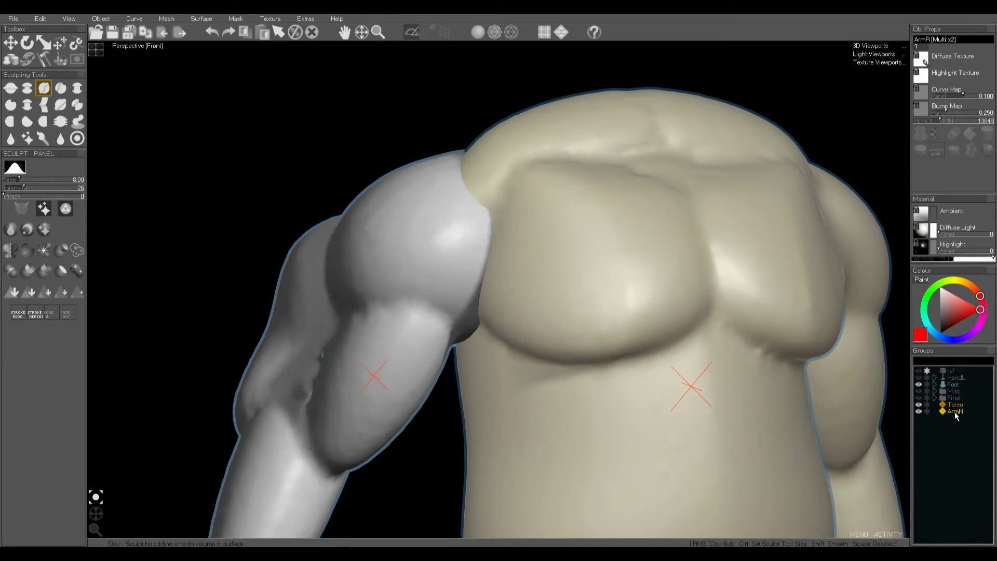
pyautogui.press('ctrl')
pyautogui.click(99, 20)
pyautogui.moveTo(44, 19)
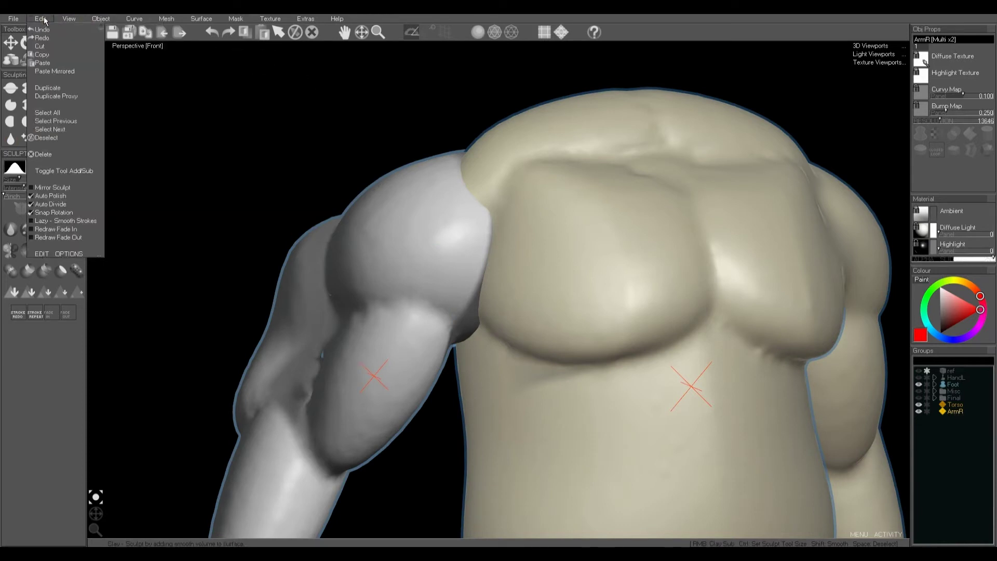
pyautogui.click(60, 87)
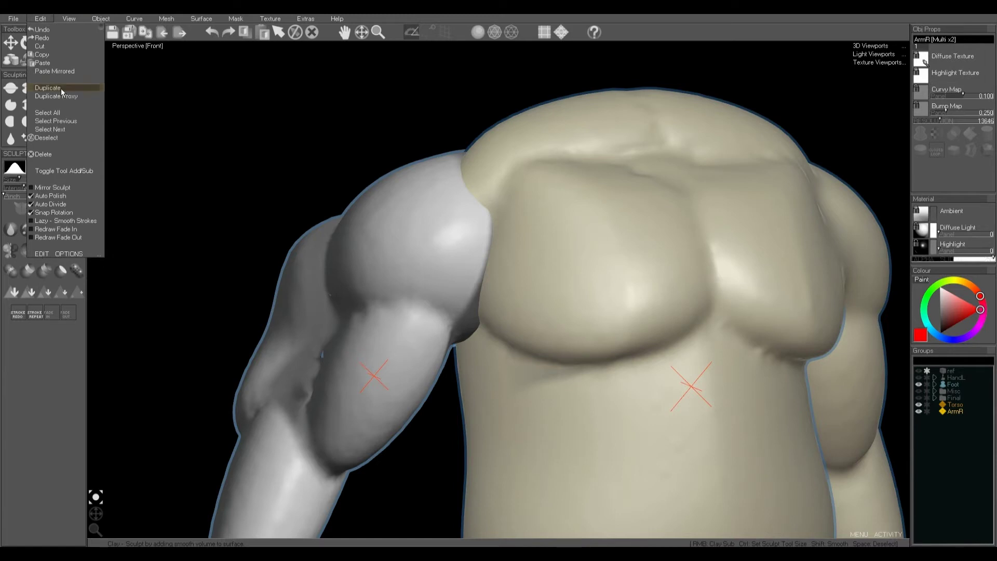
pyautogui.click(930, 446)
pyautogui.moveTo(949, 411); pyautogui.dragTo(956, 423)
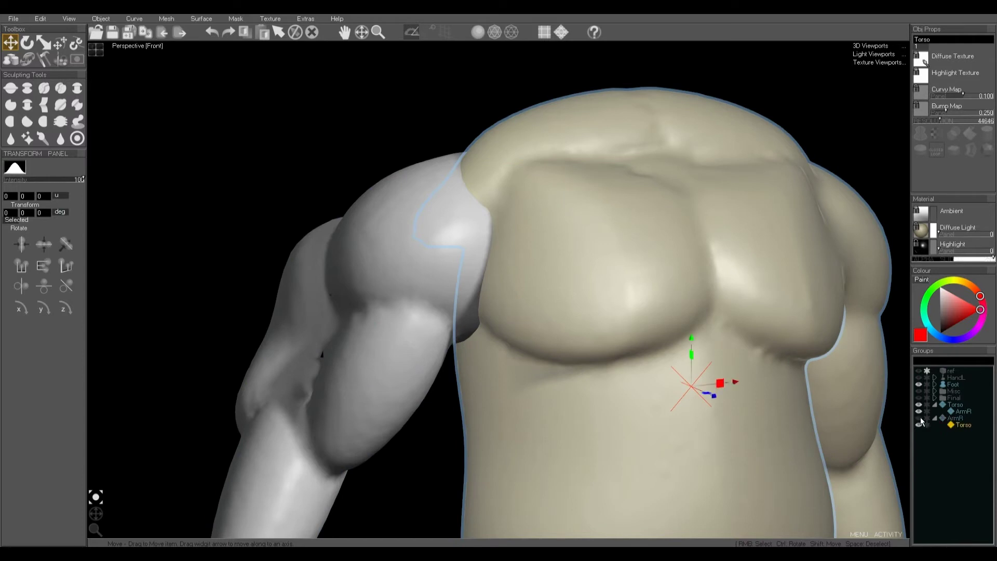
pyautogui.click(919, 425)
# Step: Mask Torso from its ArmR child and hide the child to expose the masked shoulder area
pyautogui.click(957, 406)
pyautogui.click(247, 21)
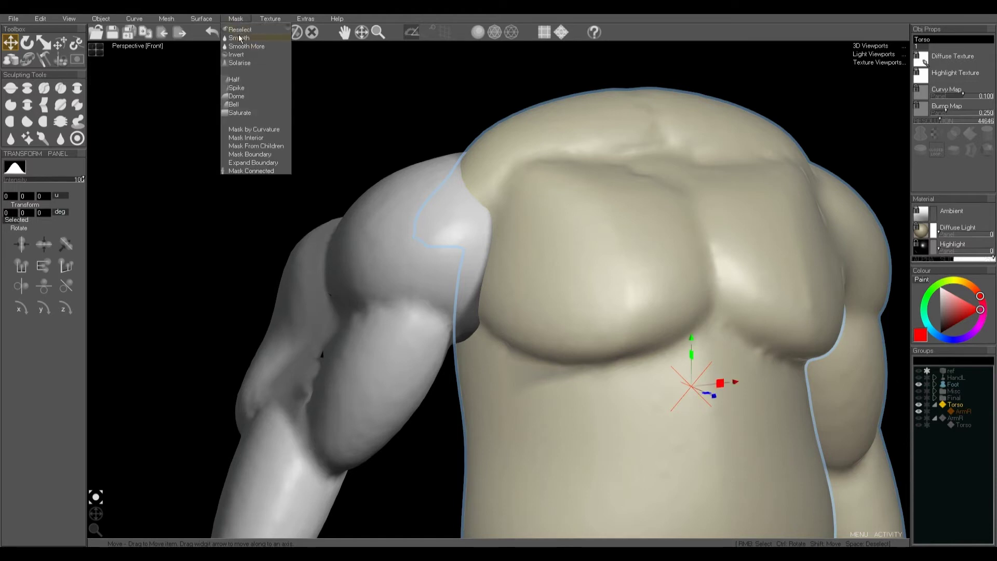
pyautogui.click(257, 145)
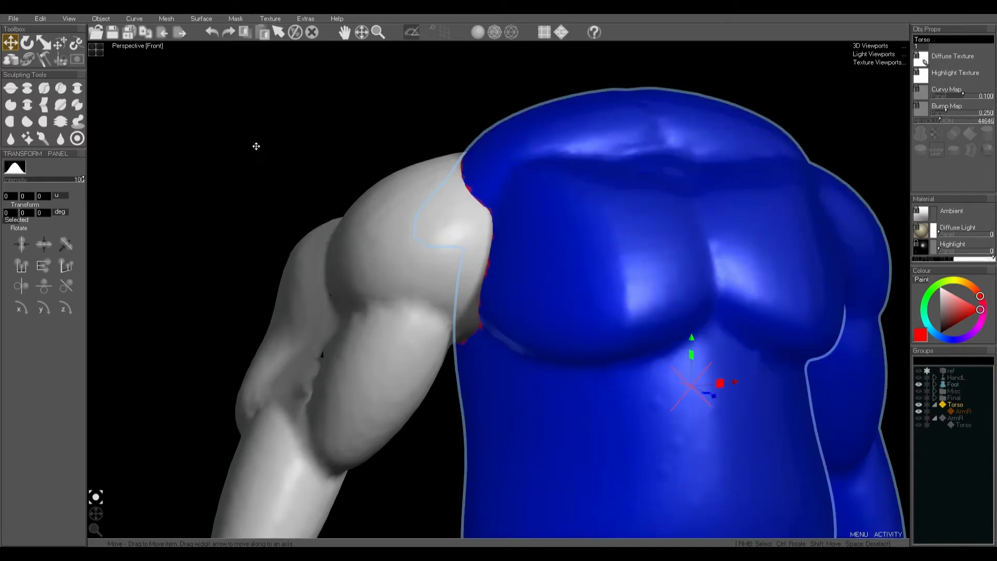
pyautogui.click(918, 411)
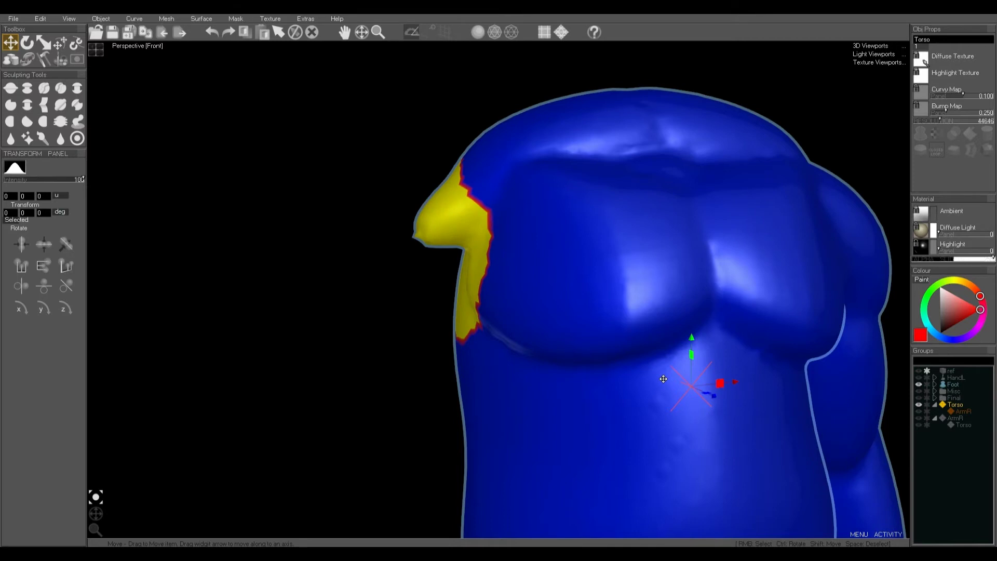
pyautogui.moveTo(125, 490); pyautogui.dragTo(107, 510)
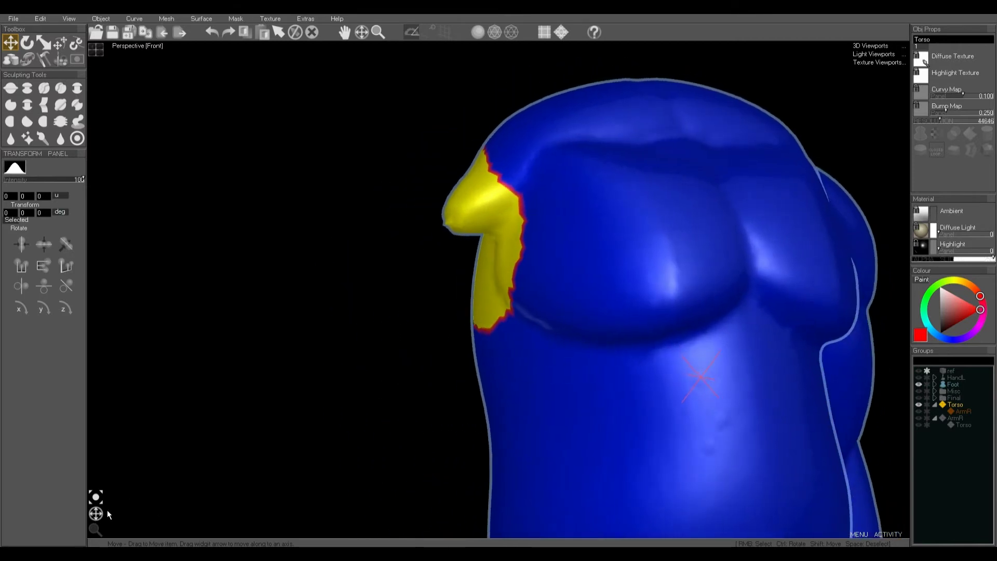
# Step: Smooth the mask boundary on Torso's shoulder and relax the mesh near it
pyautogui.click(238, 20)
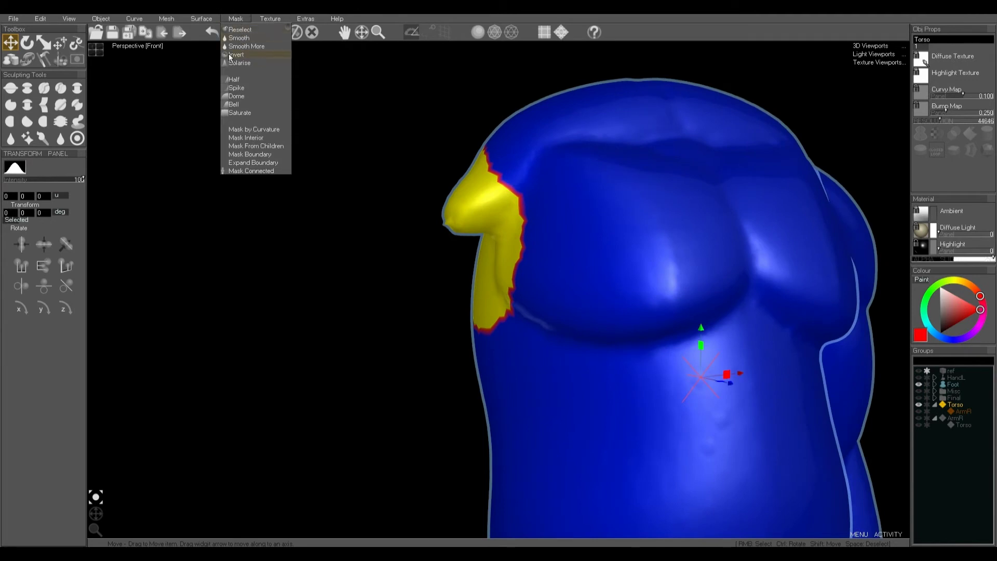
pyautogui.click(176, 20)
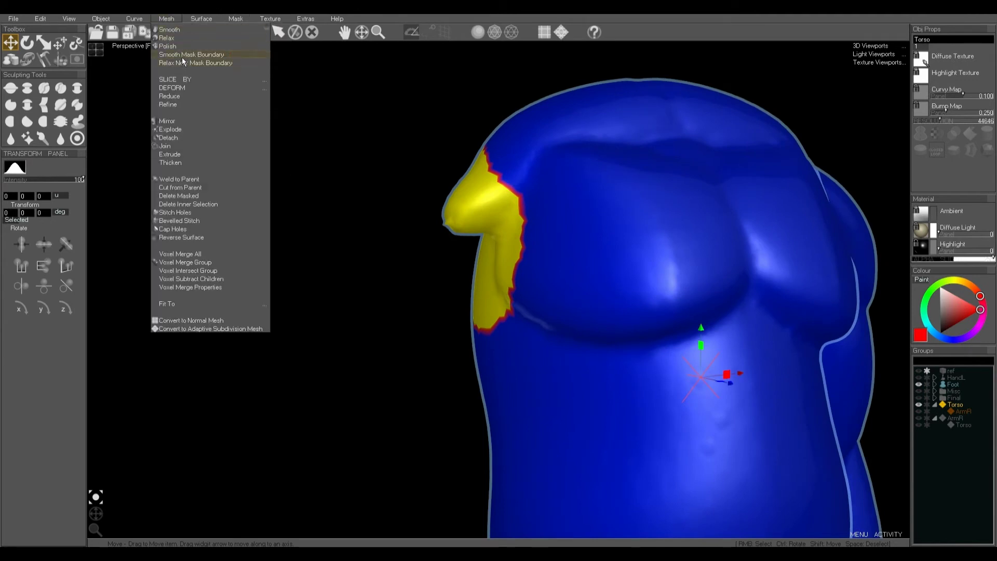
pyautogui.click(182, 55)
pyautogui.click(170, 20)
pyautogui.click(177, 61)
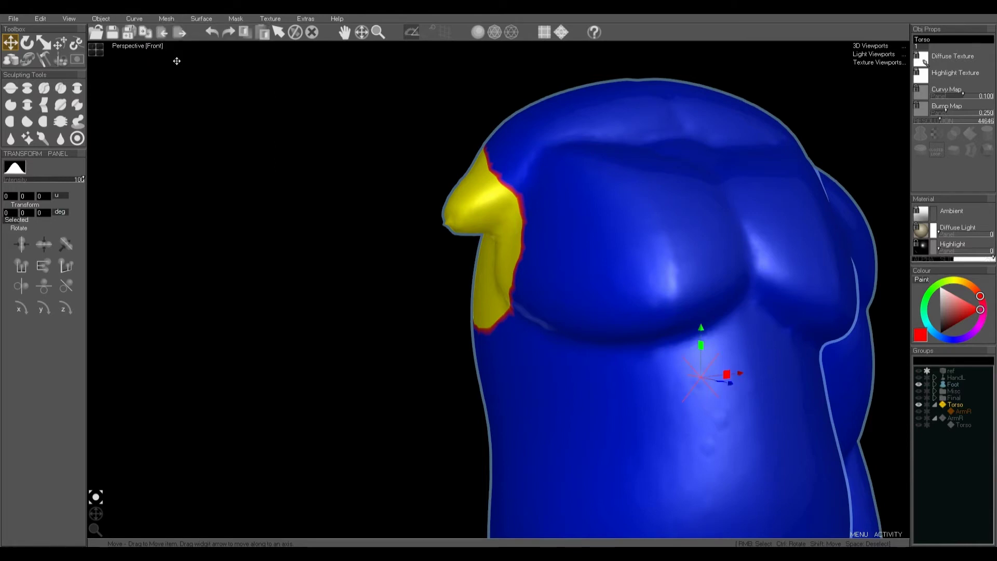
# Step: Show the wireframe and delete Torso's inner selection at the shoulder, leaving an open hole for the arm
pyautogui.press('w')
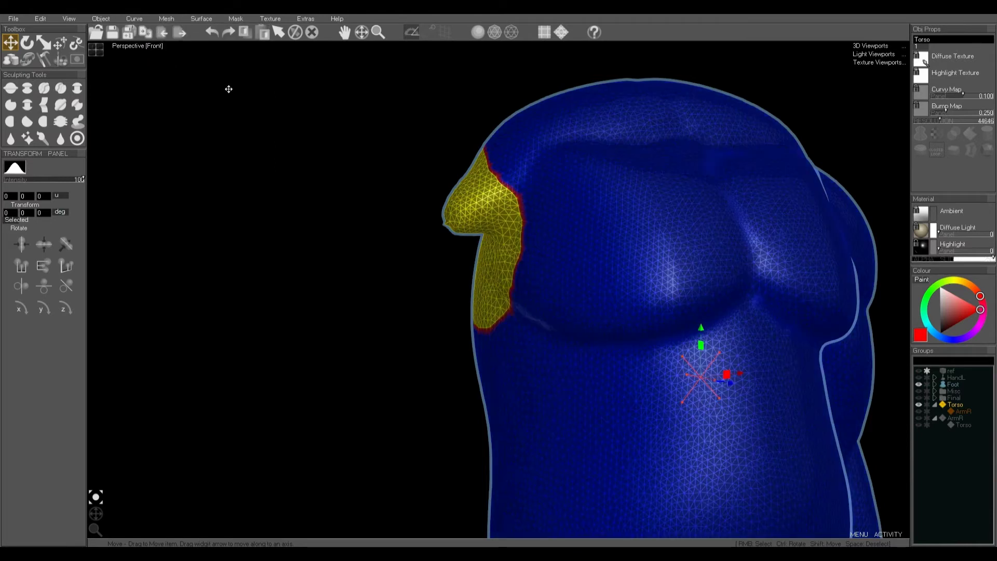
pyautogui.scroll(4, 501, 204)
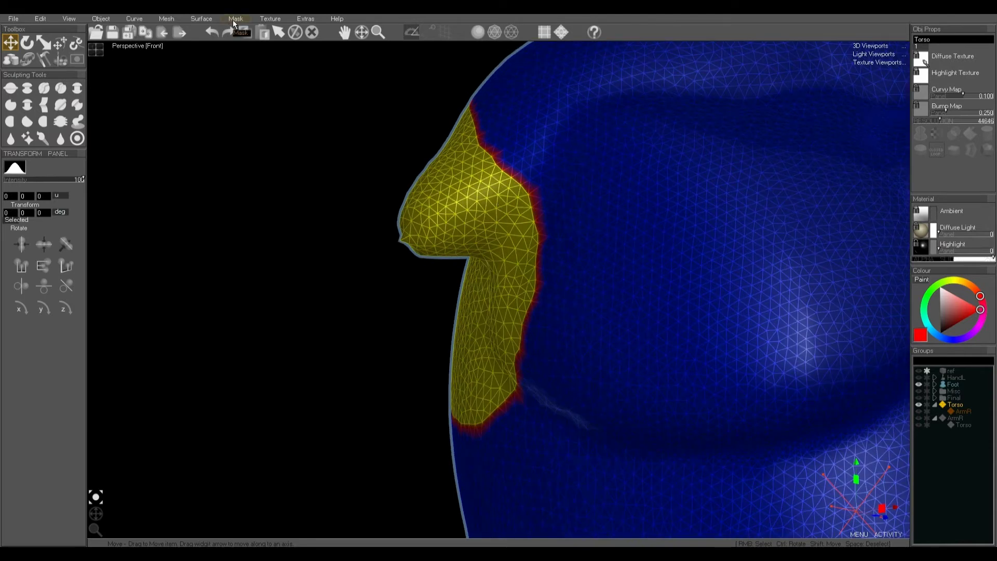
pyautogui.click(231, 18)
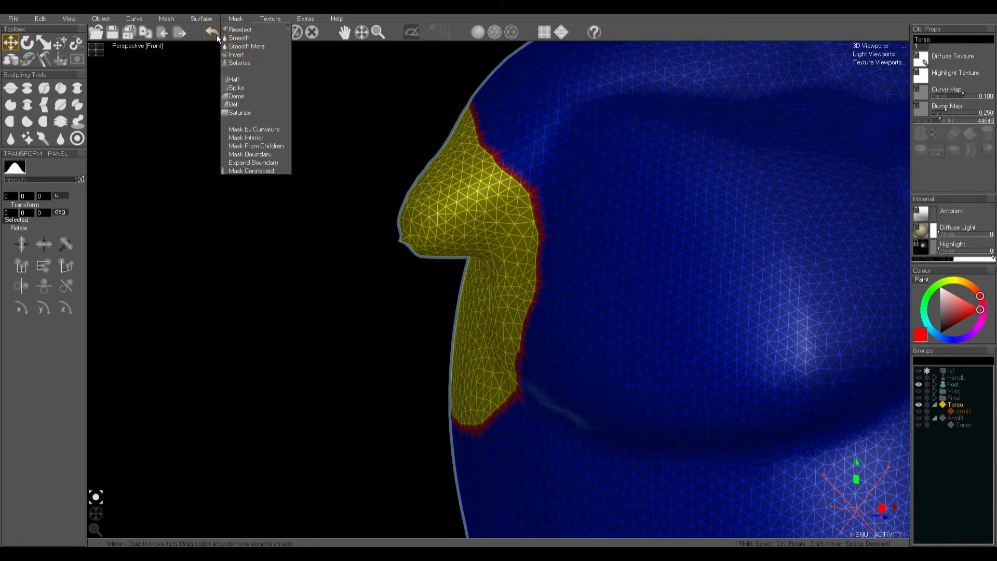
pyautogui.click(167, 19)
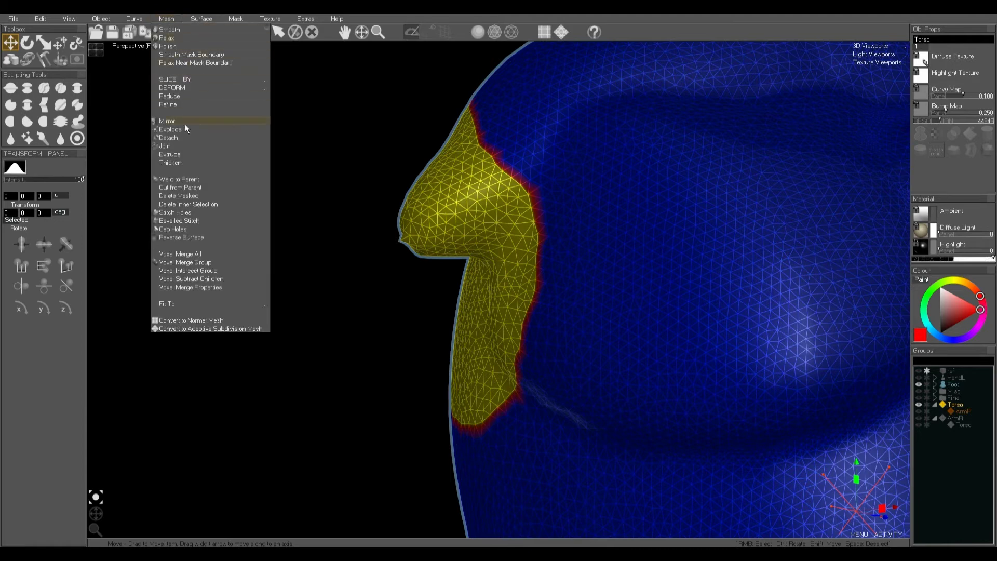
pyautogui.click(200, 204)
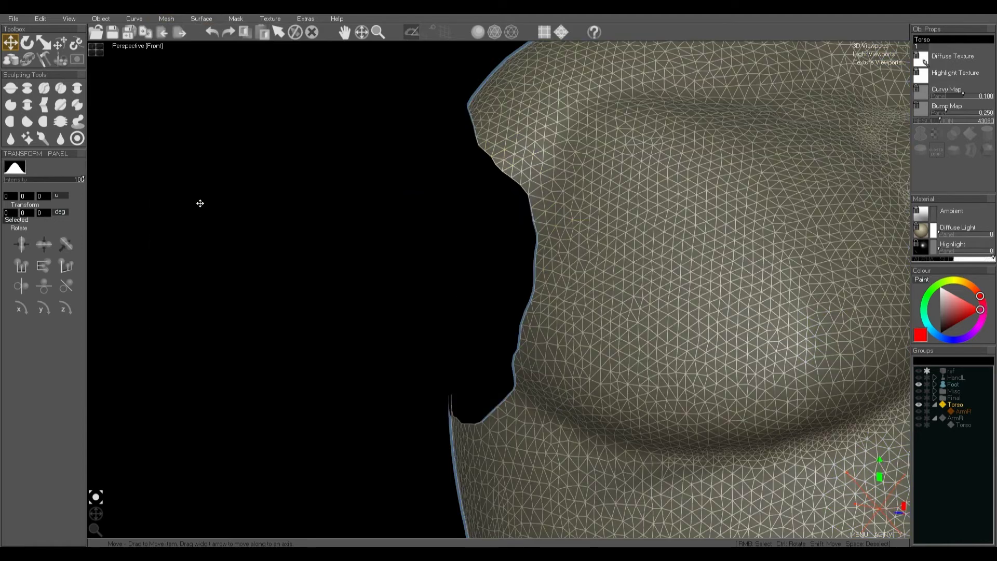
pyautogui.scroll(-3, 493, 250)
pyautogui.moveTo(131, 524); pyautogui.dragTo(85, 515)
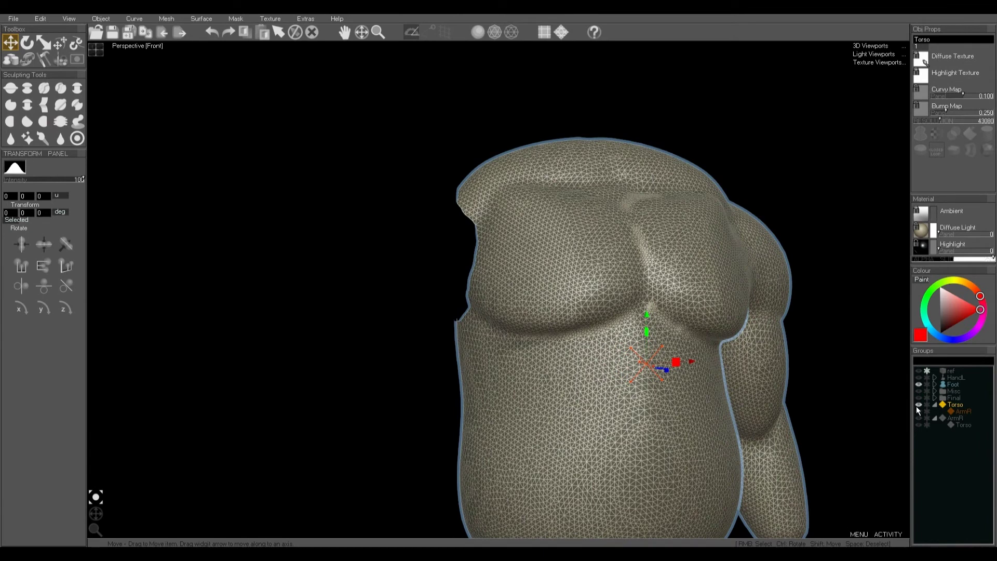
# Step: Delete the ArmR copy nested under Torso, and display the remaining ArmR in place of Torso
pyautogui.click(961, 411)
pyautogui.press('Delete')
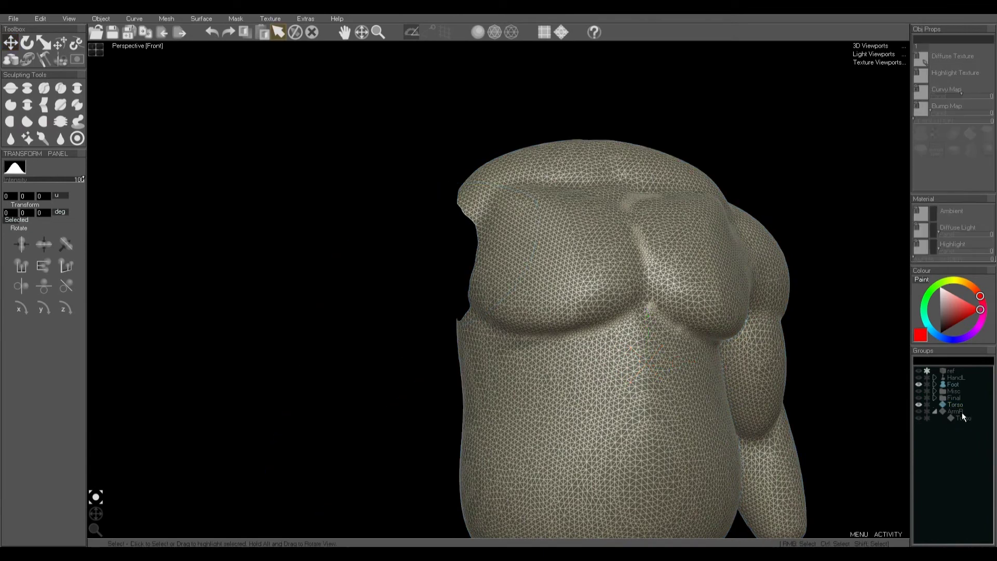
pyautogui.click(918, 404)
pyautogui.click(918, 412)
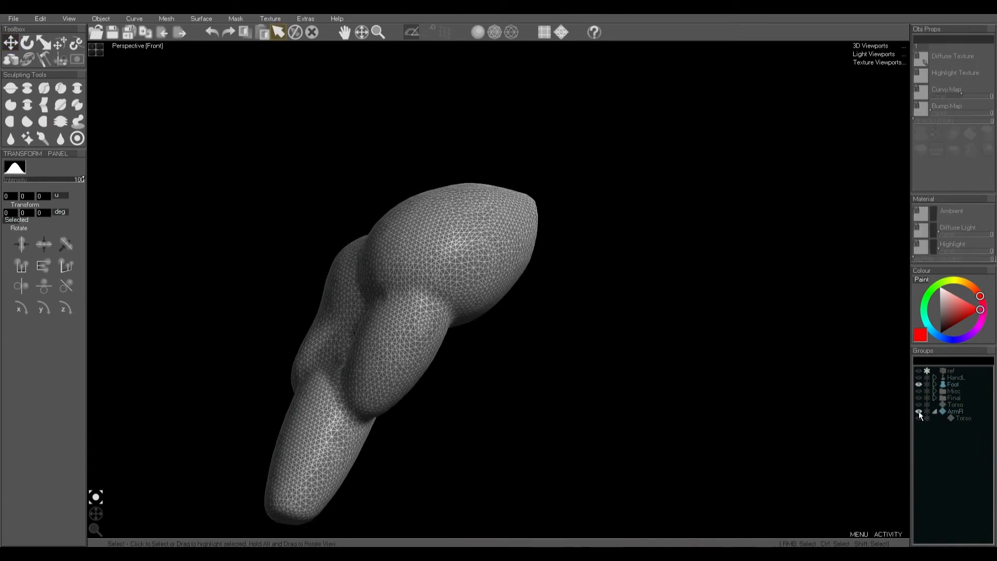
# Step: Show ArmR's Torso child, mask ArmR from its children, and hide the child again
pyautogui.click(918, 418)
pyautogui.click(959, 412)
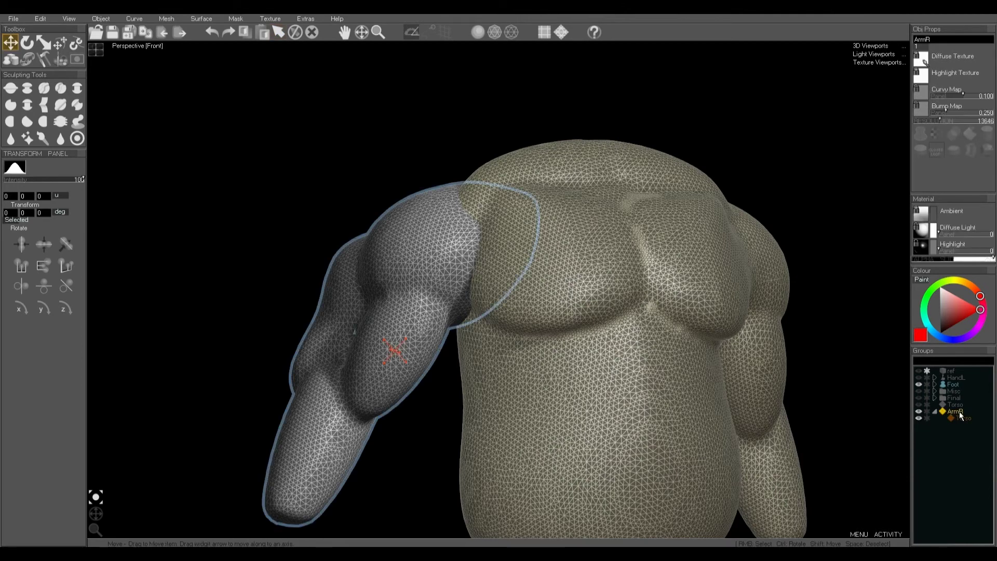
pyautogui.press('w')
pyautogui.click(235, 19)
pyautogui.click(258, 146)
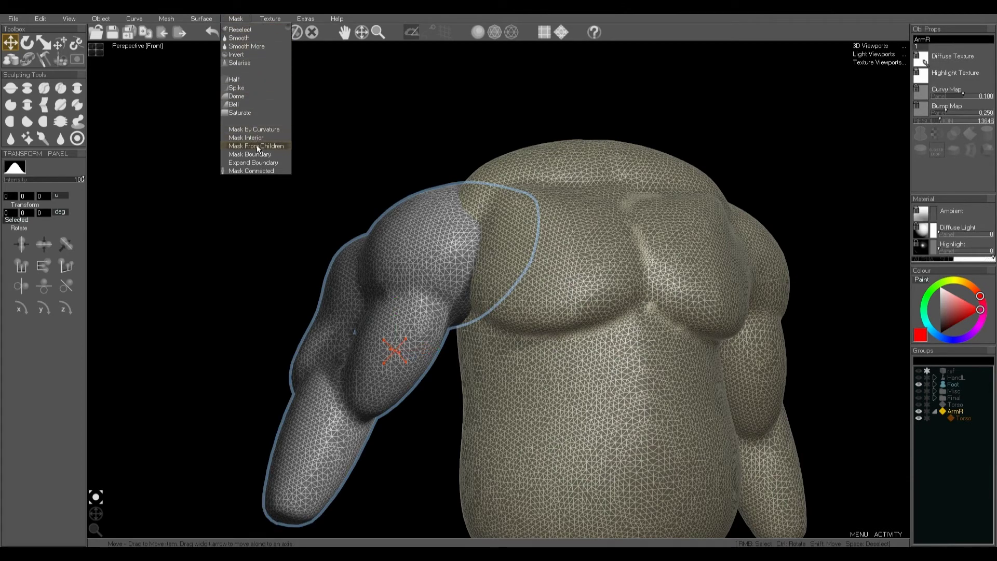
pyautogui.click(918, 418)
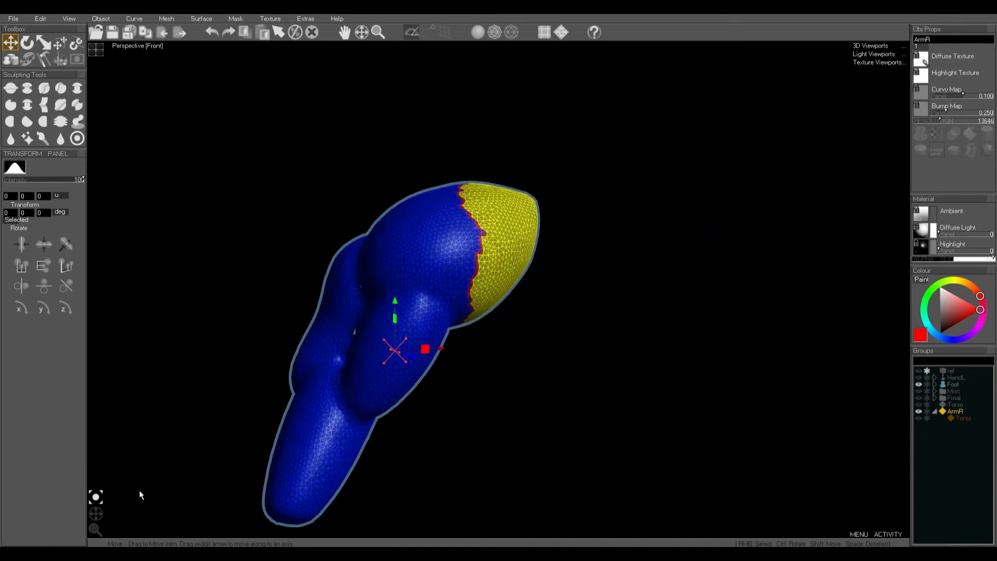
# Step: Smooth the mask boundary on ArmR's shoulder end twice and relax the mesh near it twice
pyautogui.moveTo(139, 491); pyautogui.dragTo(58, 510)
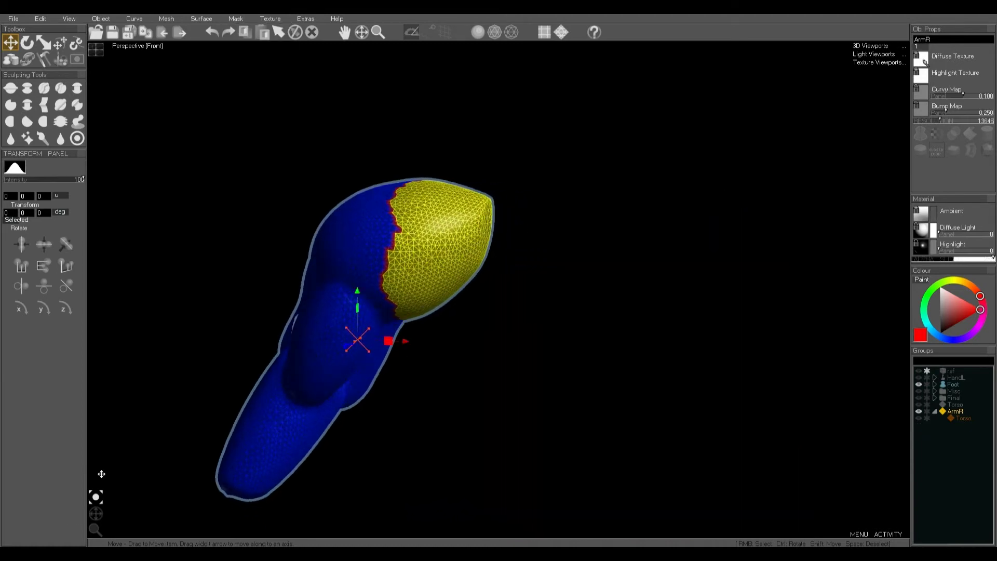
pyautogui.click(167, 19)
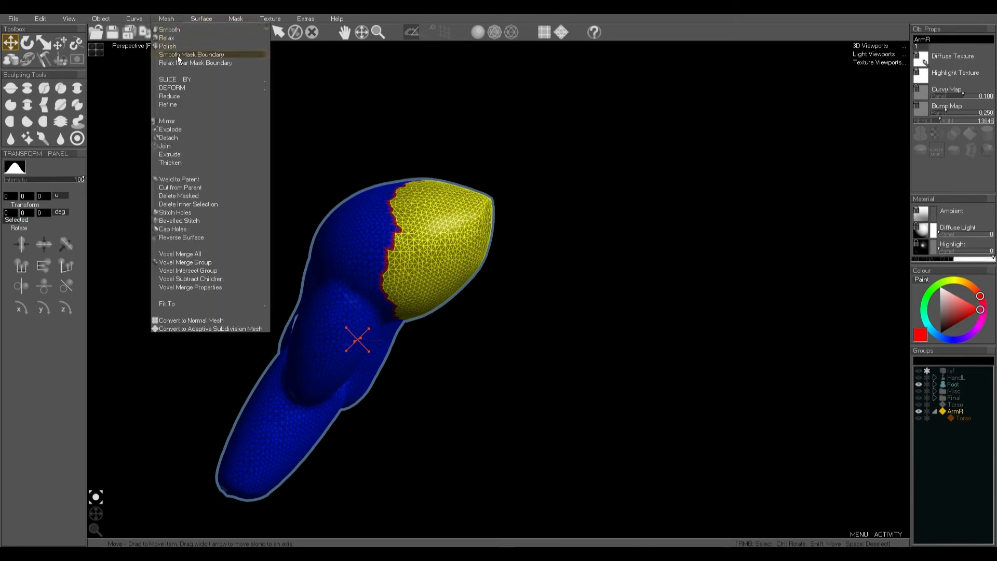
pyautogui.click(177, 55)
pyautogui.click(176, 22)
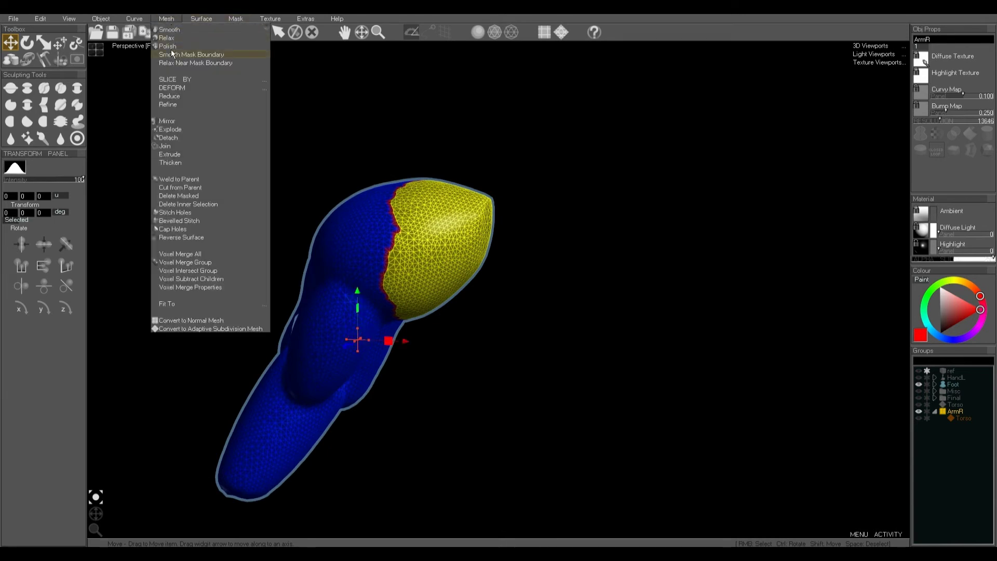
pyautogui.click(171, 52)
pyautogui.click(169, 21)
pyautogui.click(177, 59)
pyautogui.click(170, 22)
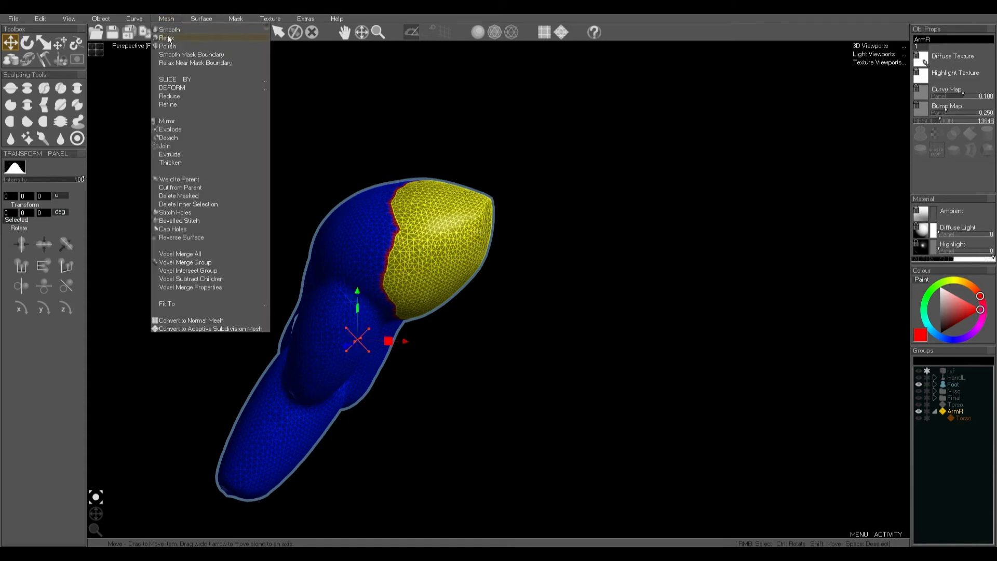
pyautogui.click(173, 62)
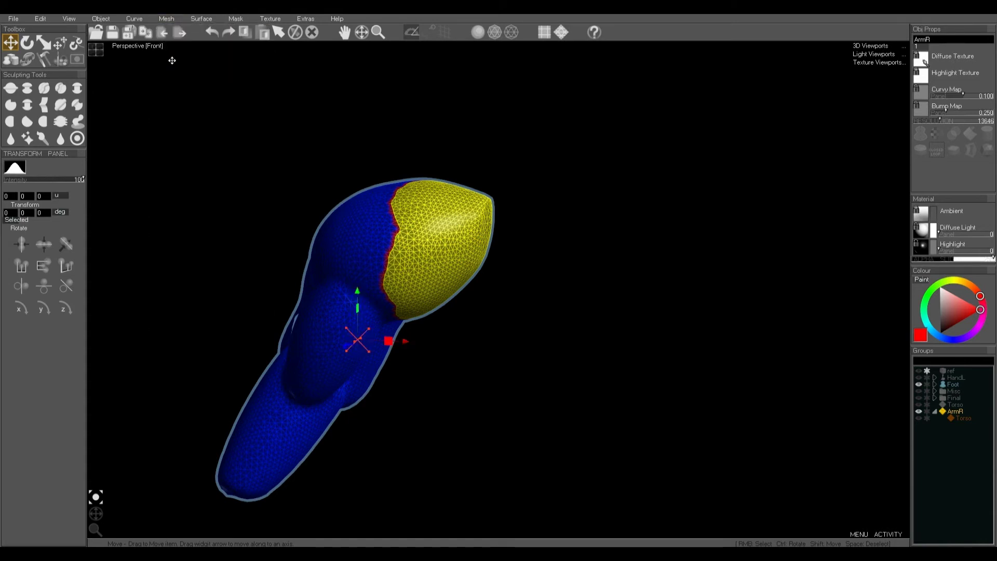
# Step: Delete ArmR's inner selection at the shoulder to leave an open hole facing the torso
pyautogui.click(176, 20)
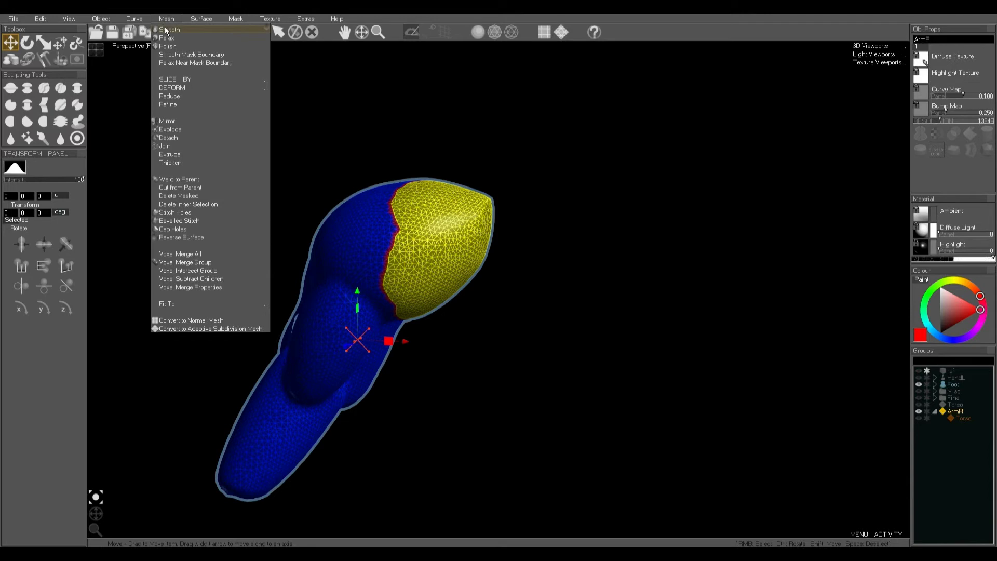
pyautogui.click(185, 204)
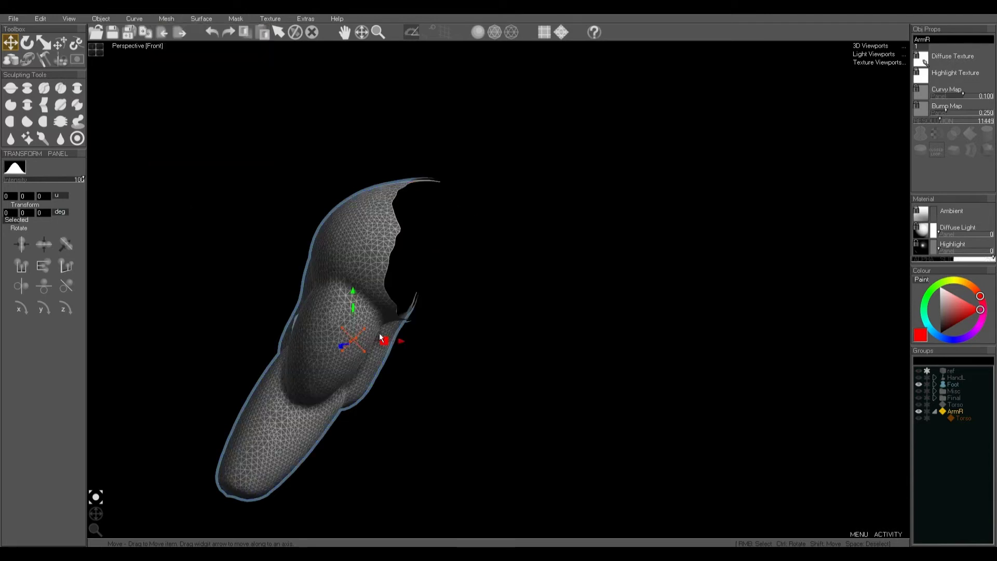
pyautogui.moveTo(144, 505); pyautogui.dragTo(168, 522)
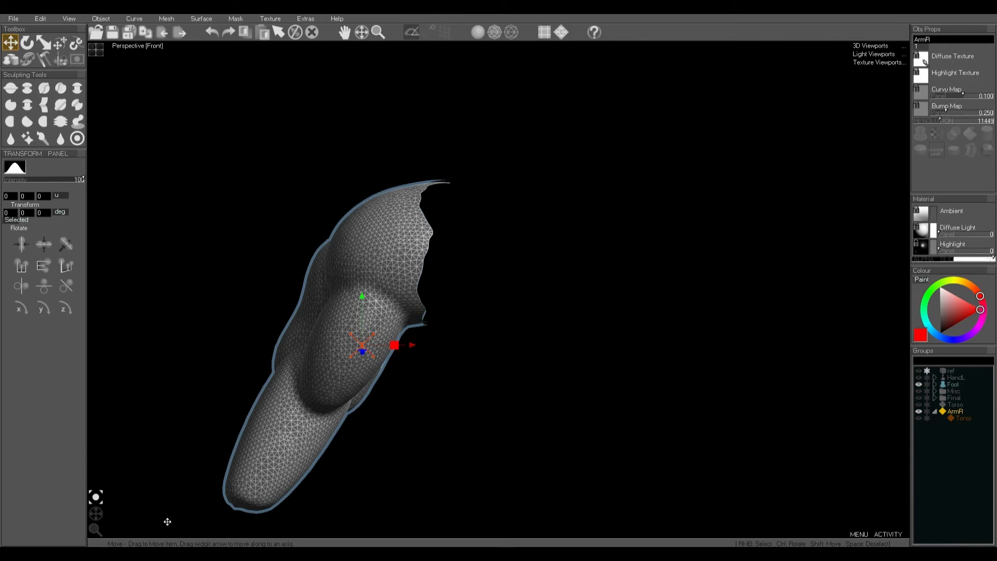
# Step: Delete the Torso copy nested under ArmR and display the main Torso alongside the arm
pyautogui.click(967, 418)
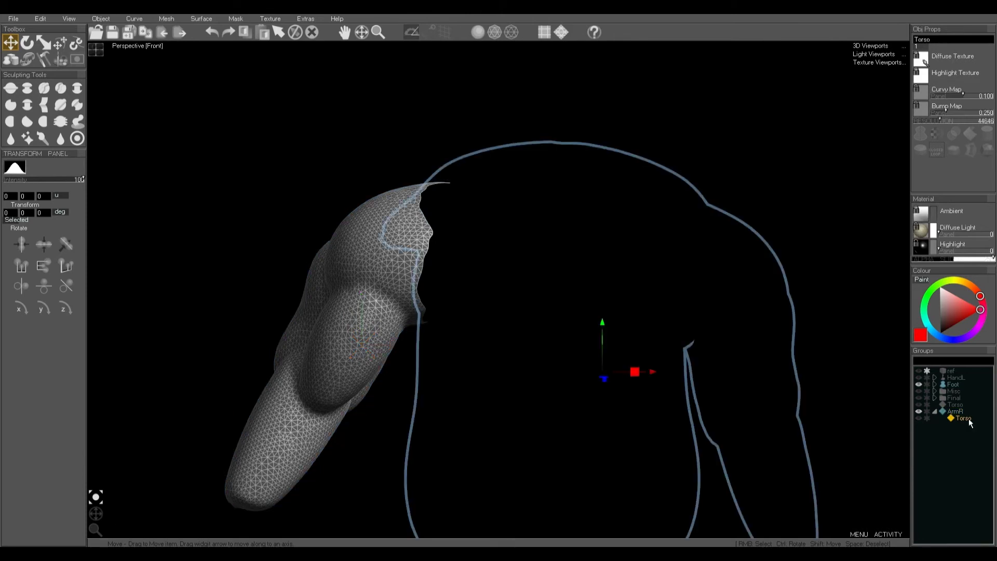
pyautogui.press('Delete')
pyautogui.click(919, 404)
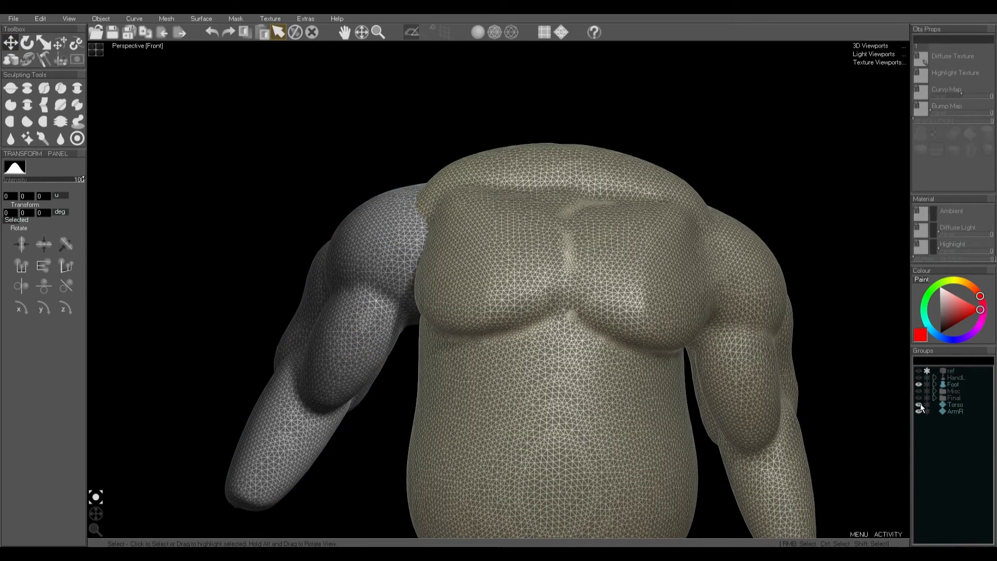
# Step: Select Torso and ArmR together and join them into one mesh
pyautogui.moveTo(406, 329); pyautogui.dragTo(418, 299, button='middle')
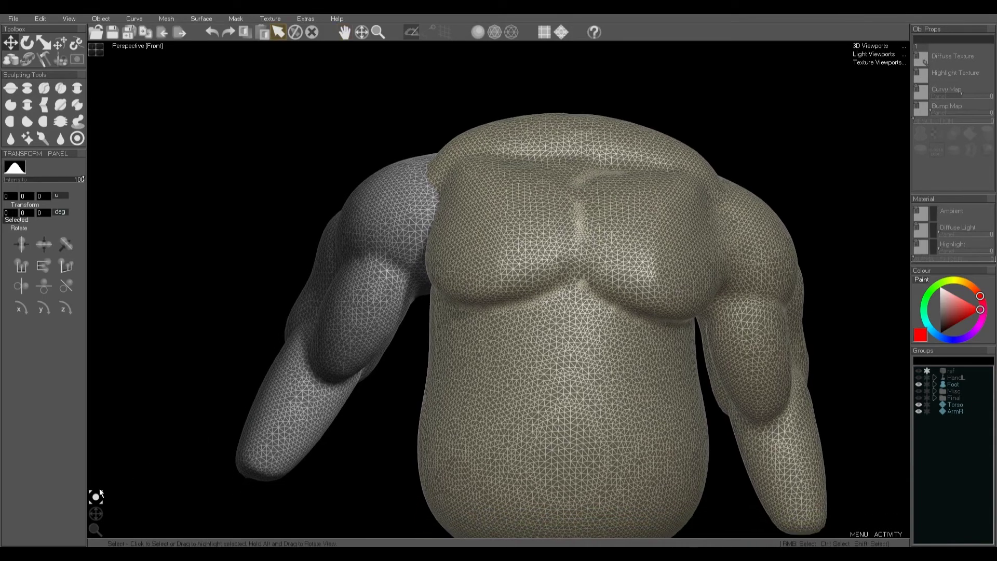
pyautogui.moveTo(98, 490); pyautogui.dragTo(108, 520)
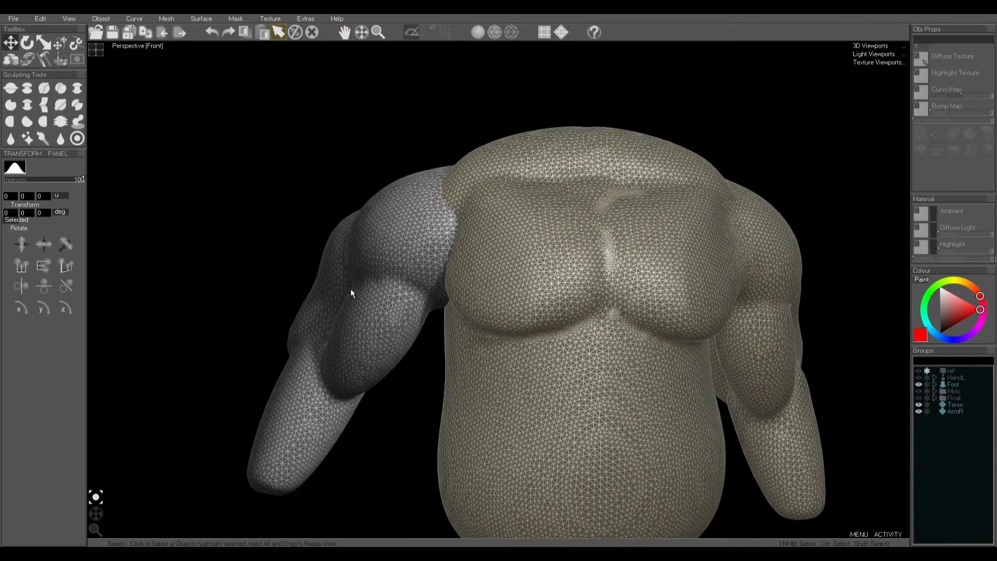
pyautogui.scroll(2, 420, 254)
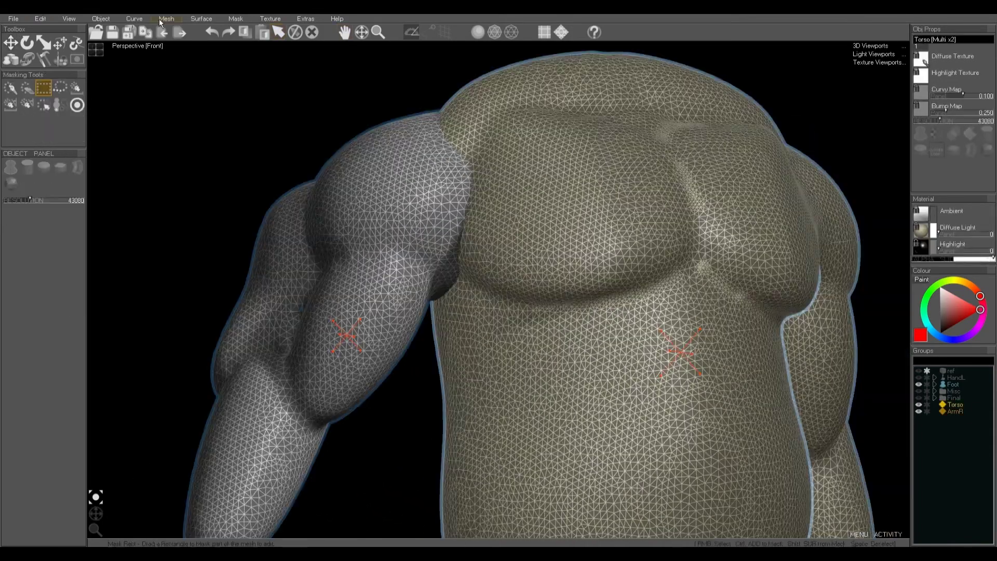
pyautogui.click(165, 18)
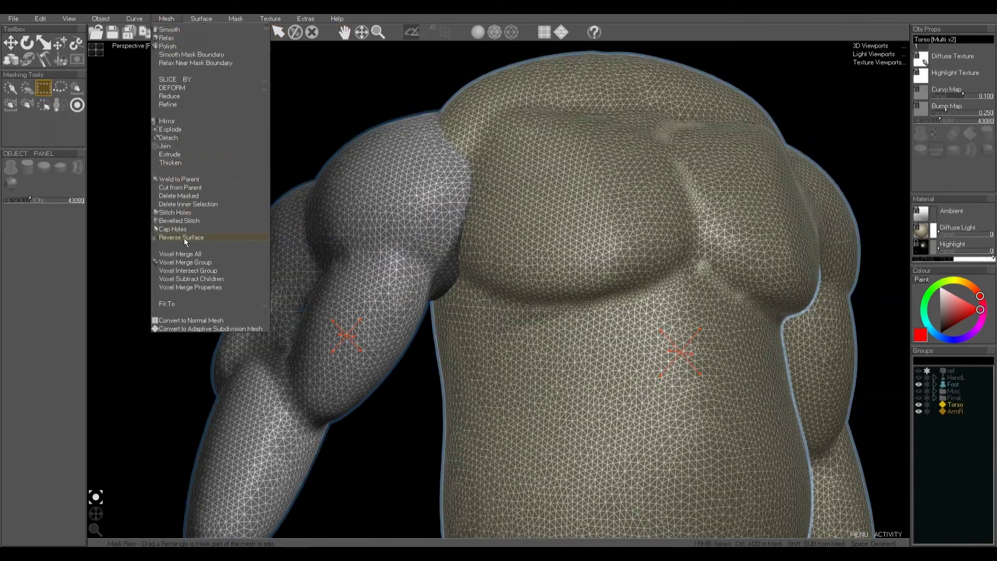
pyautogui.click(180, 146)
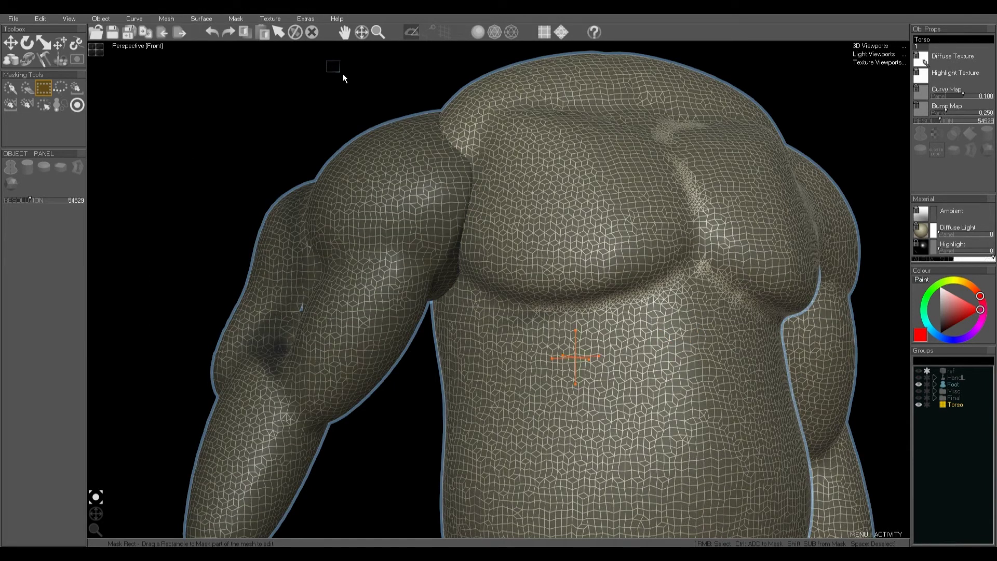
# Step: Mask a rectangle around the shoulder and half of the chest, stitch the open holes there, and clear the mask
pyautogui.moveTo(326, 61); pyautogui.dragTo(572, 350)
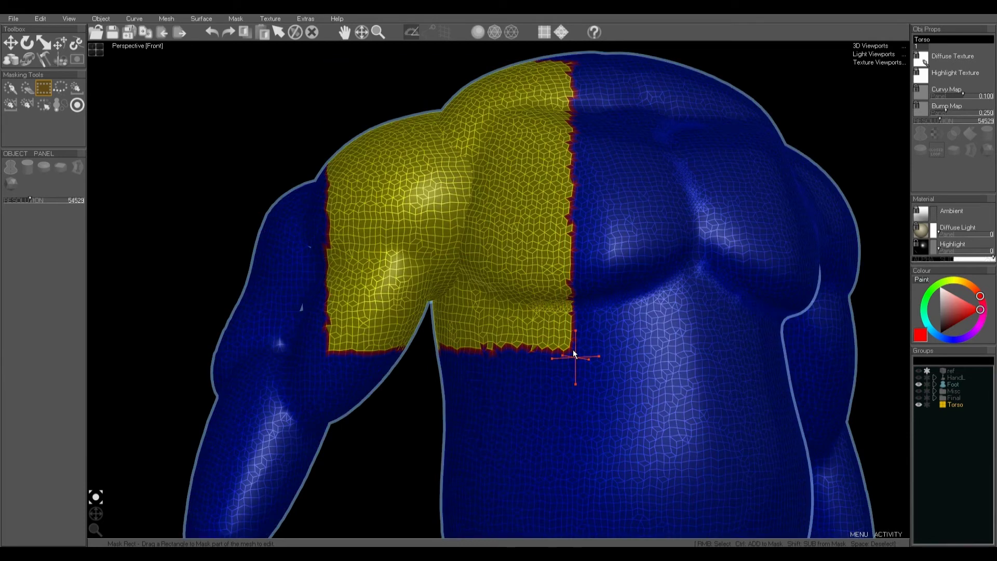
pyautogui.click(166, 18)
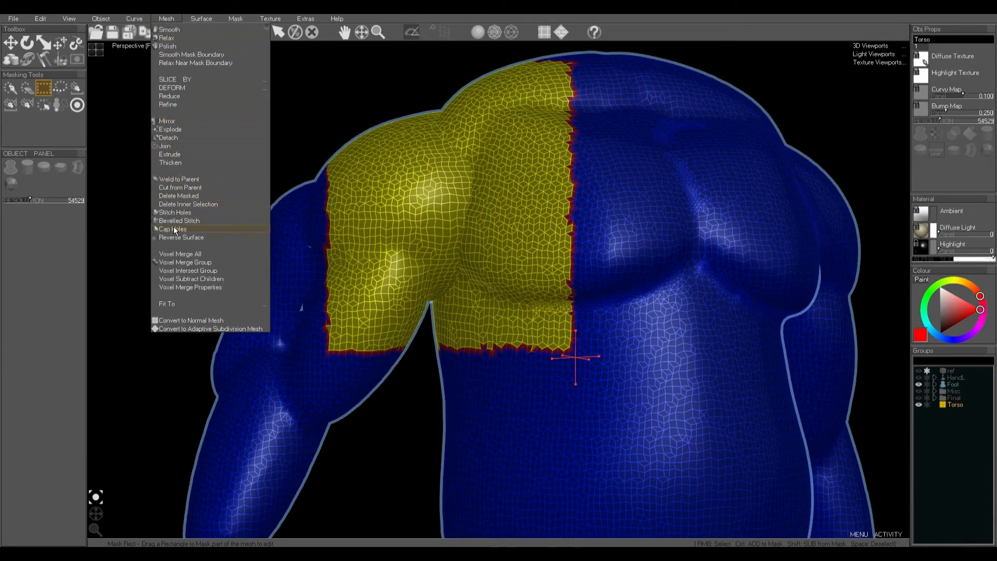
pyautogui.click(187, 213)
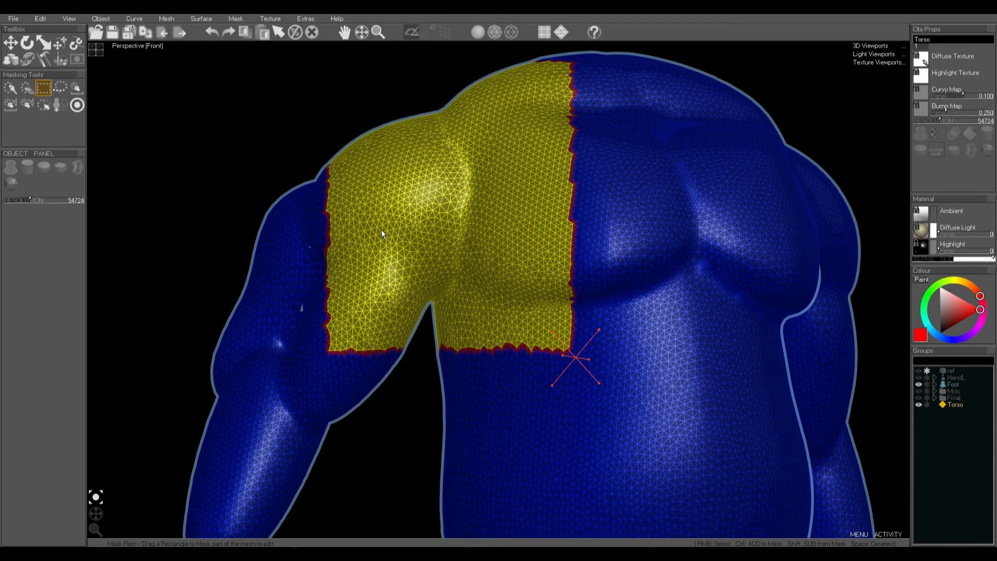
pyautogui.press('space')
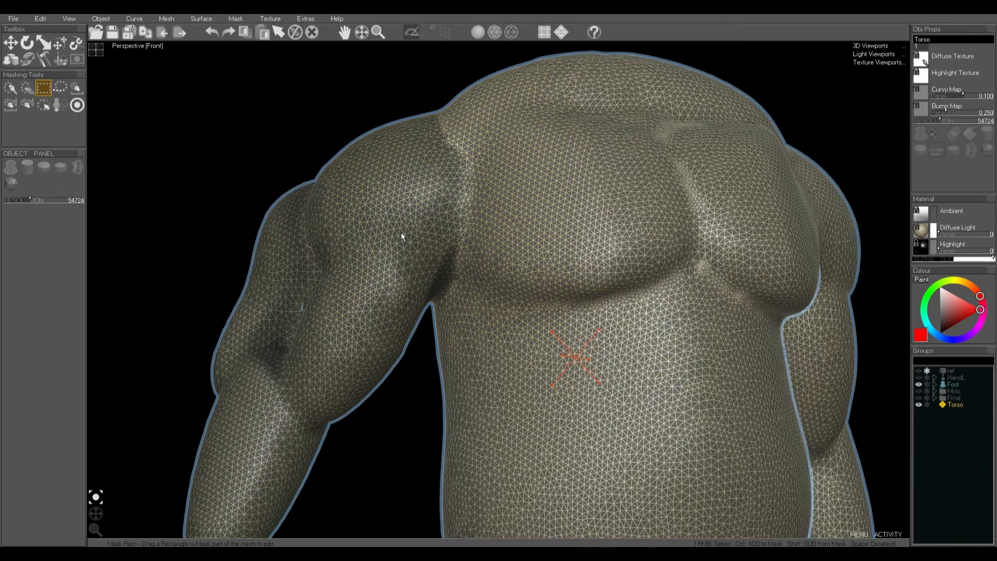
# Step: Turn off the wireframe, smooth the seam between the new arm and the chest, and clear the torso's surface colour
pyautogui.scroll(-5, 423, 224)
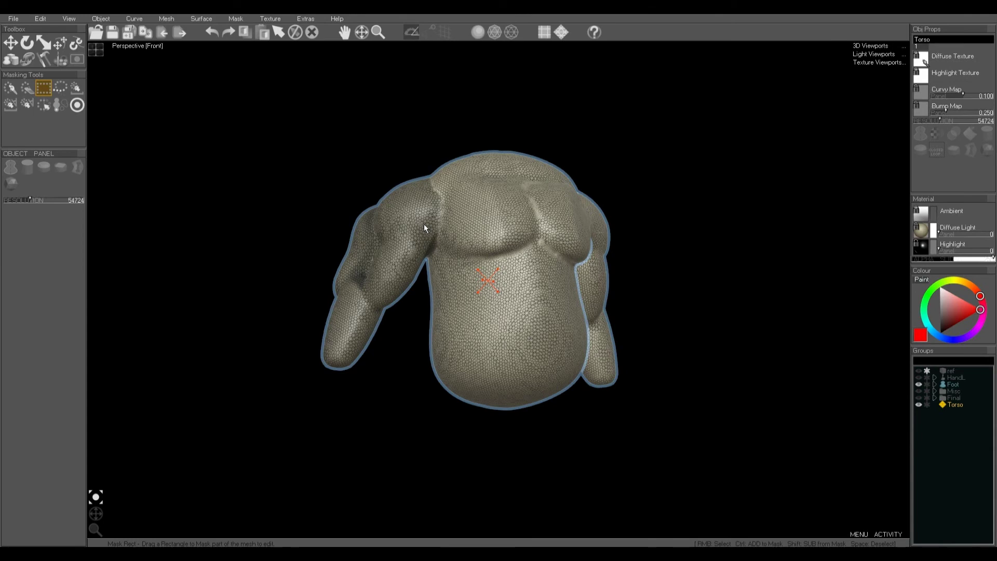
pyautogui.scroll(5, 503, 236)
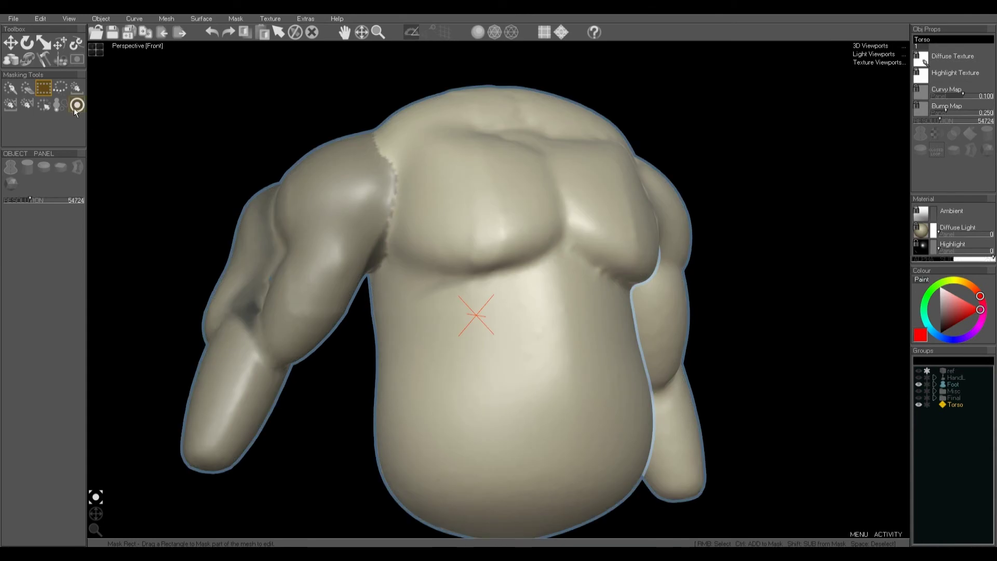
pyautogui.click(43, 58)
pyautogui.click(10, 138)
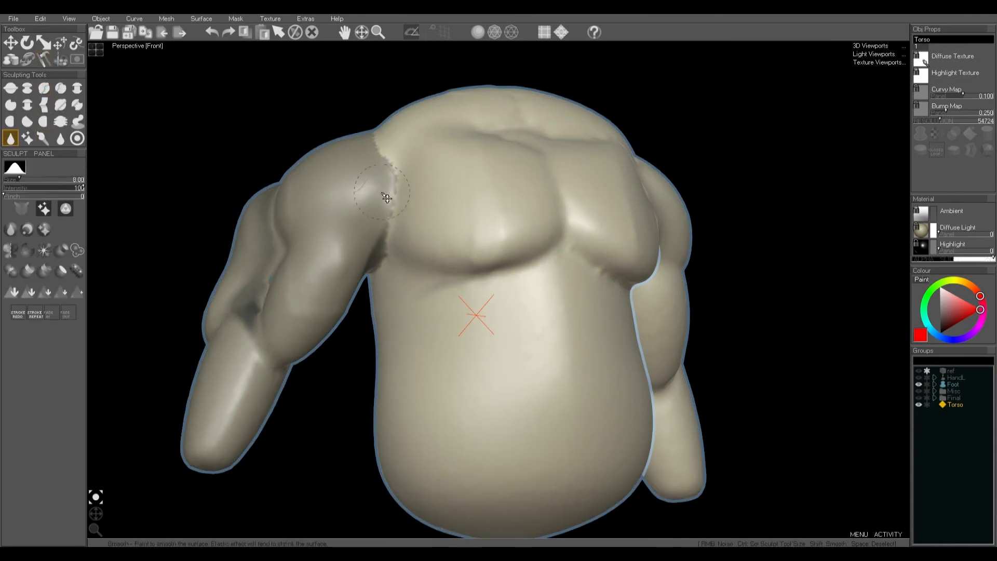
pyautogui.moveTo(386, 218)
pyautogui.mouseDown()
pyautogui.moveTo(385, 164)
pyautogui.moveTo(386, 252)
pyautogui.moveTo(385, 153)
pyautogui.moveTo(375, 142)
pyautogui.mouseUp()
pyautogui.click(202, 18)
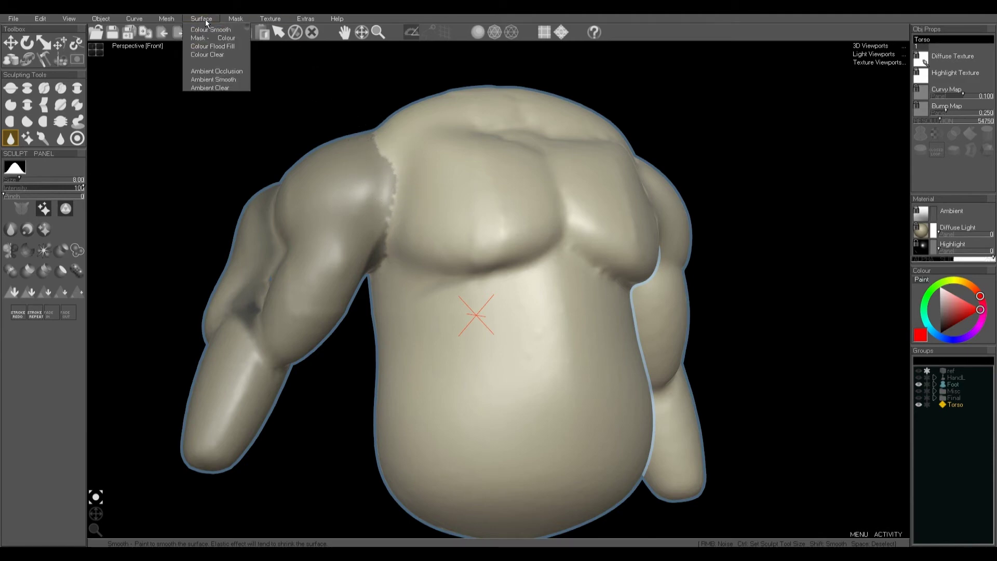
pyautogui.click(206, 57)
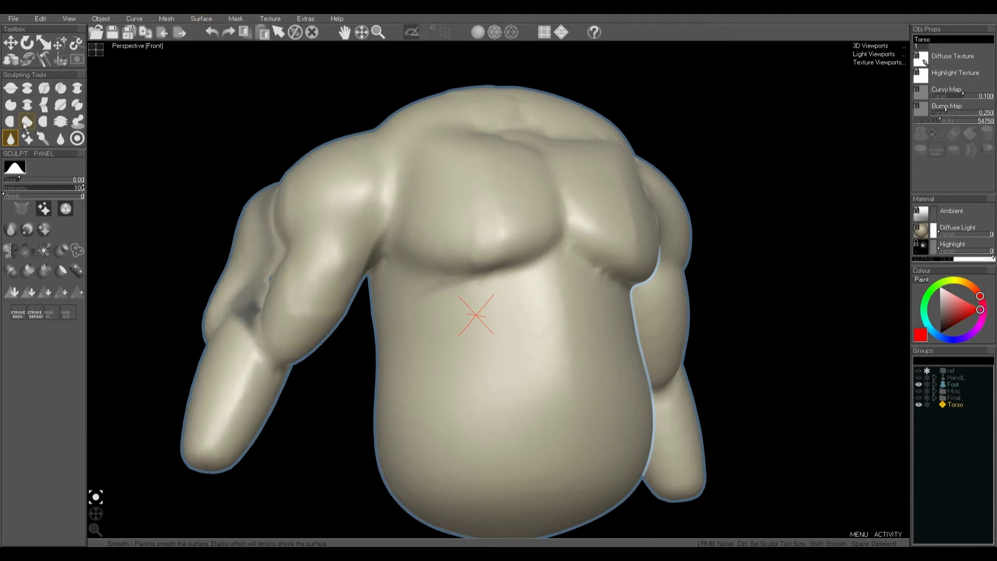
# Step: Build up the armpit and the crease between the upper-arm muscles with the Clay brush
pyautogui.click(9, 122)
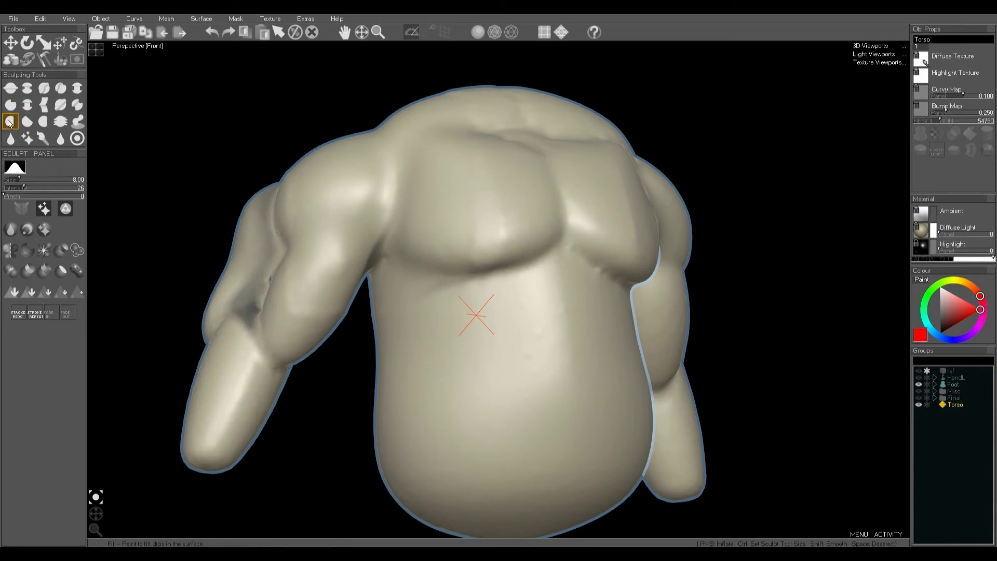
pyautogui.click(45, 89)
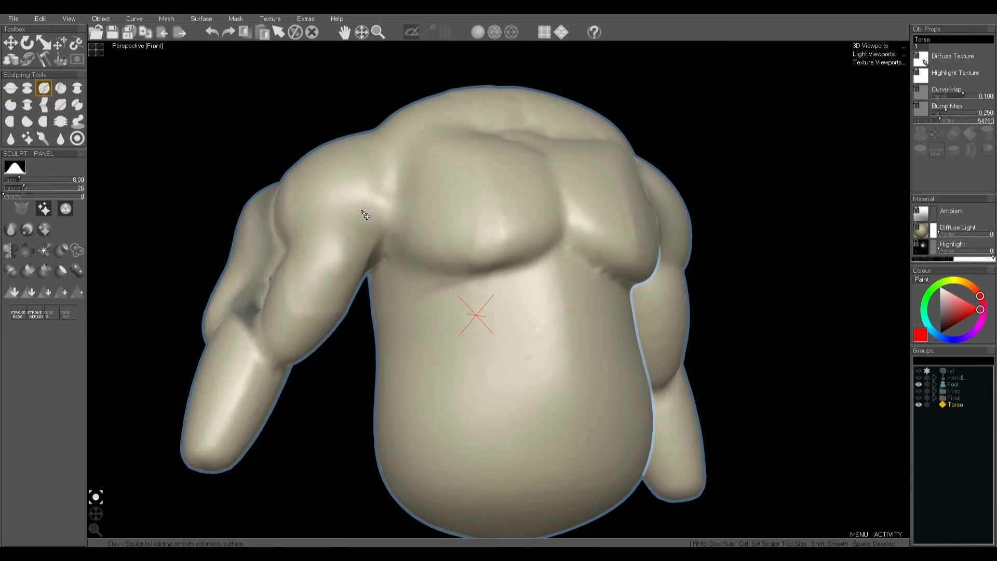
pyautogui.moveTo(365, 215)
pyautogui.mouseDown()
pyautogui.moveTo(402, 196)
pyautogui.moveTo(379, 172)
pyautogui.moveTo(402, 228)
pyautogui.moveTo(359, 224)
pyautogui.moveTo(407, 241)
pyautogui.moveTo(367, 220)
pyautogui.moveTo(419, 178)
pyautogui.moveTo(367, 260)
pyautogui.mouseUp()
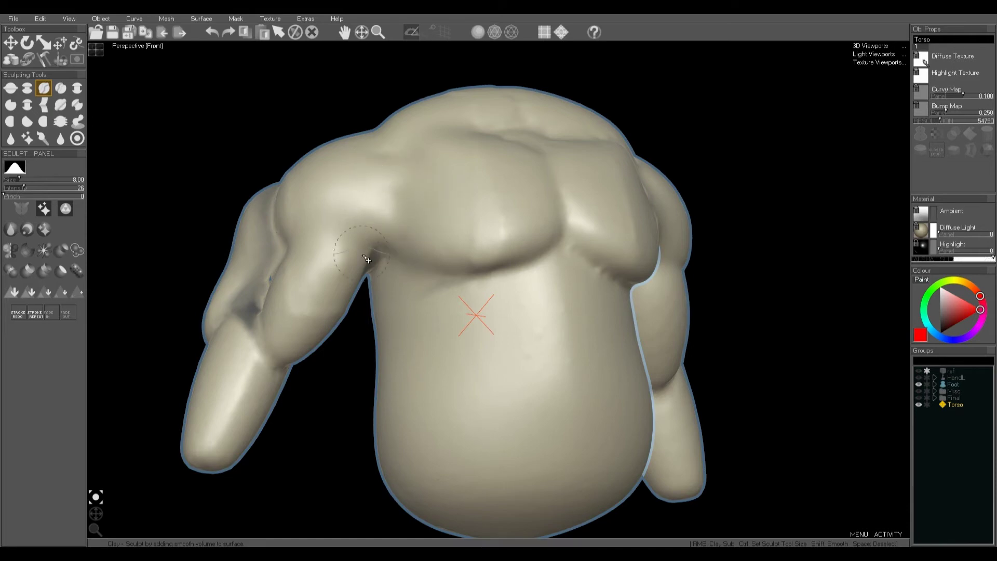
pyautogui.moveTo(271, 291)
pyautogui.mouseDown()
pyautogui.moveTo(259, 304)
pyautogui.moveTo(285, 249)
pyautogui.mouseUp()
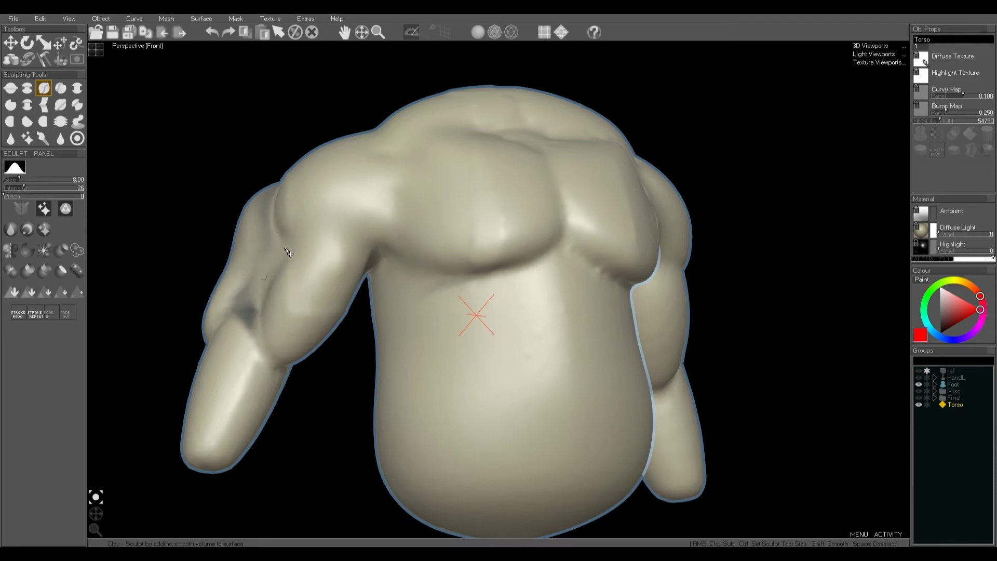
# Step: Hide the Foot and Torso objects and display the Final group to examine the finished ogre down to its feet
pyautogui.scroll(-2, 420, 268)
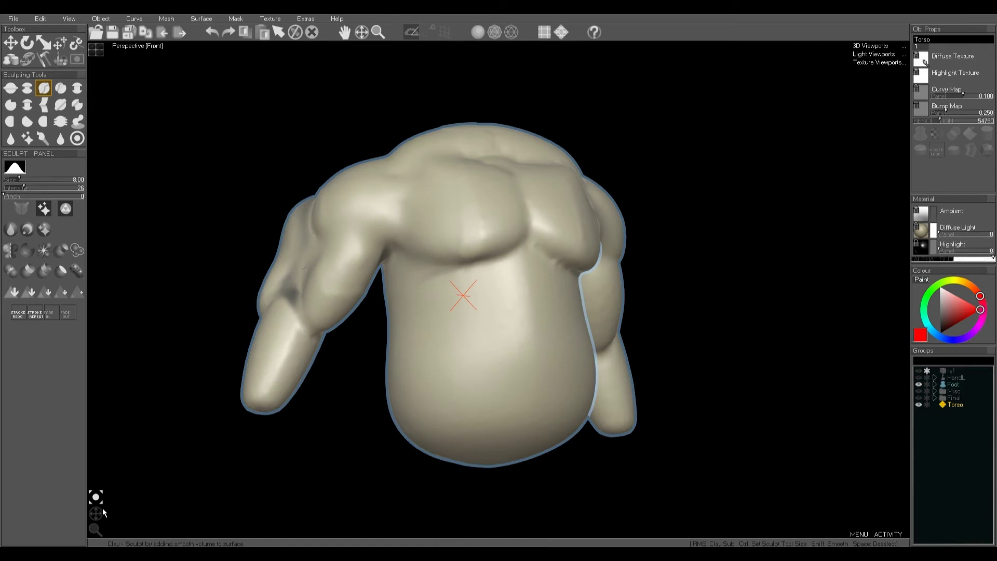
pyautogui.moveTo(103, 511); pyautogui.dragTo(45, 514)
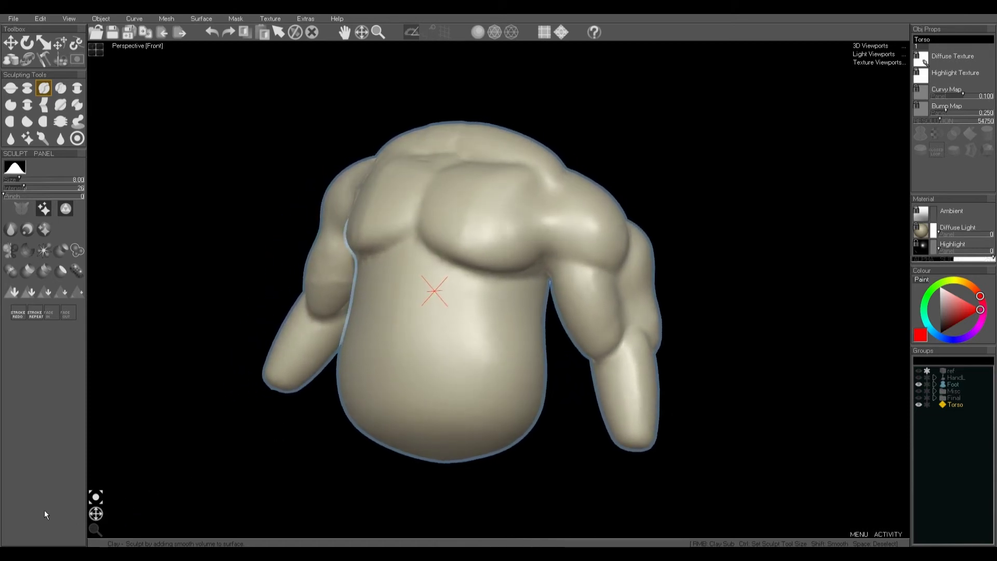
pyautogui.moveTo(443, 421); pyautogui.dragTo(463, 394, button='middle')
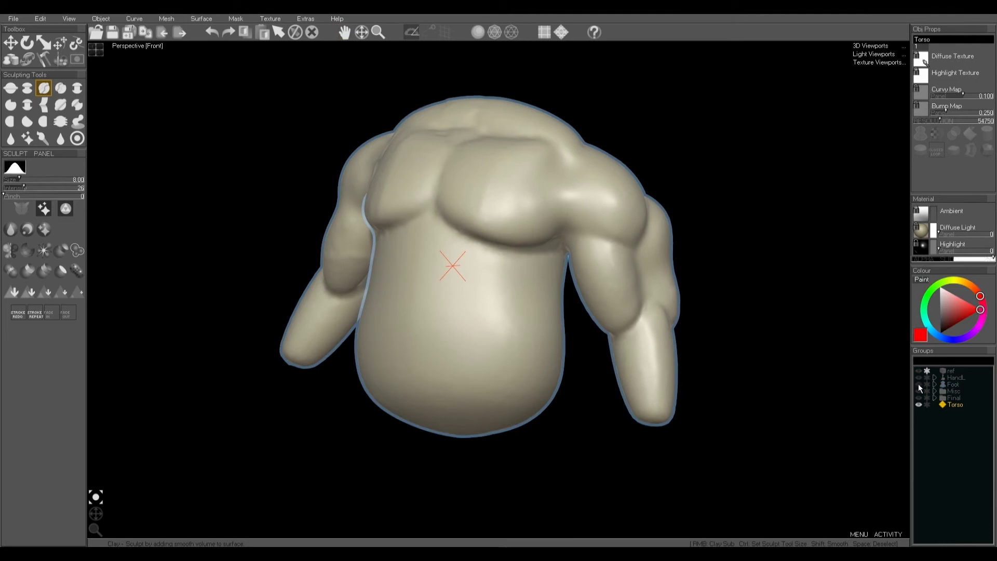
pyautogui.press('space')
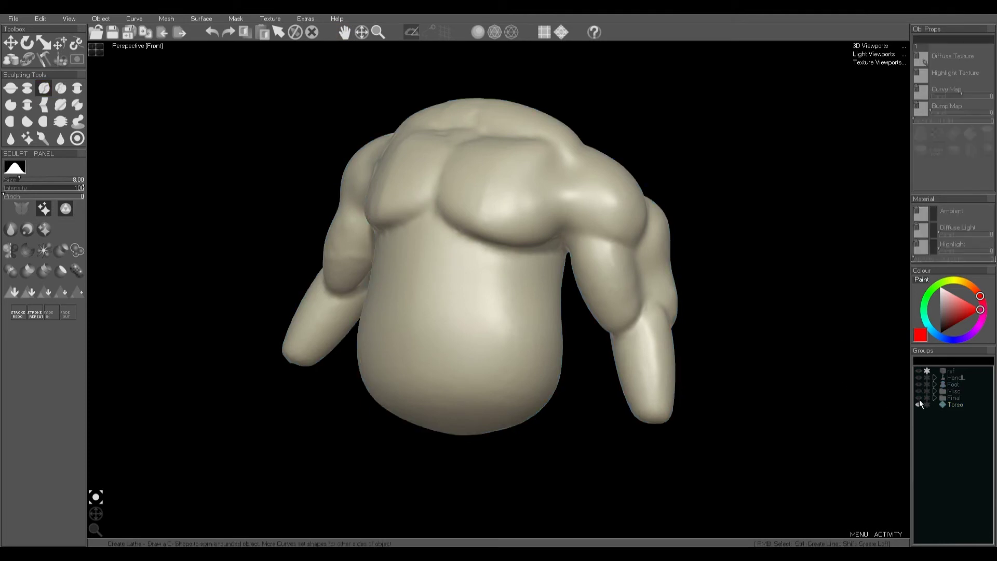
pyautogui.click(918, 398)
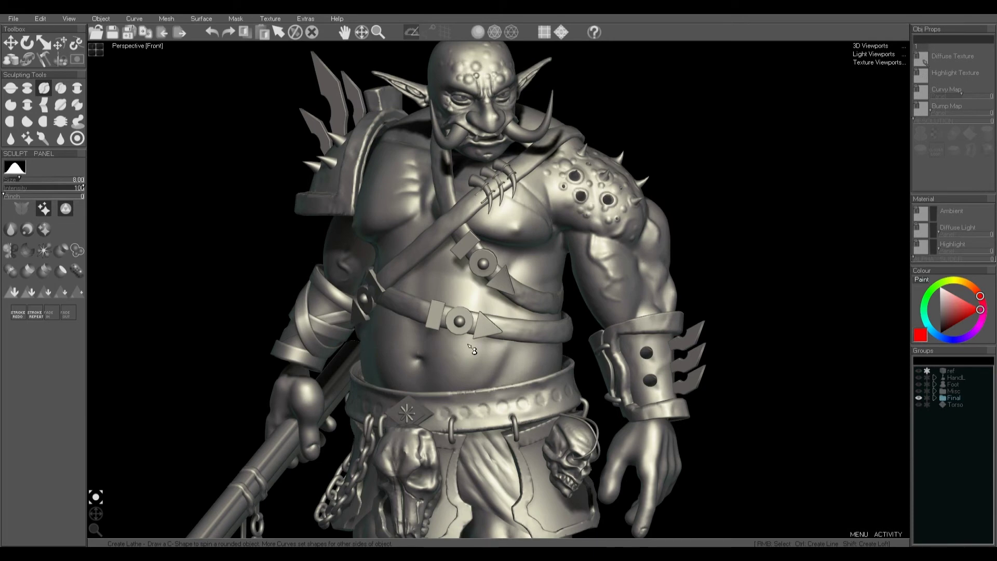
pyautogui.scroll(-2, 472, 405)
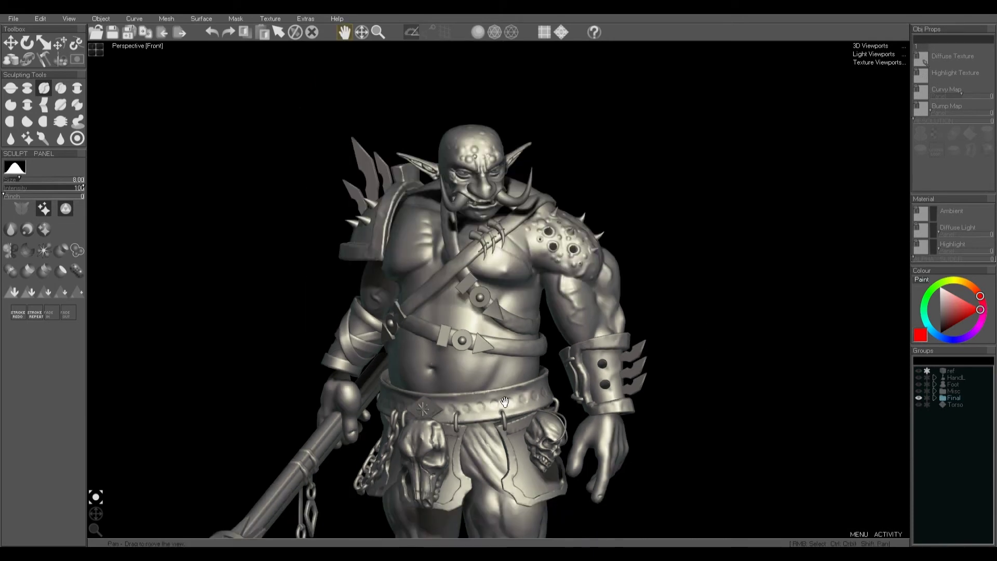
pyautogui.moveTo(504, 401); pyautogui.dragTo(485, 342)
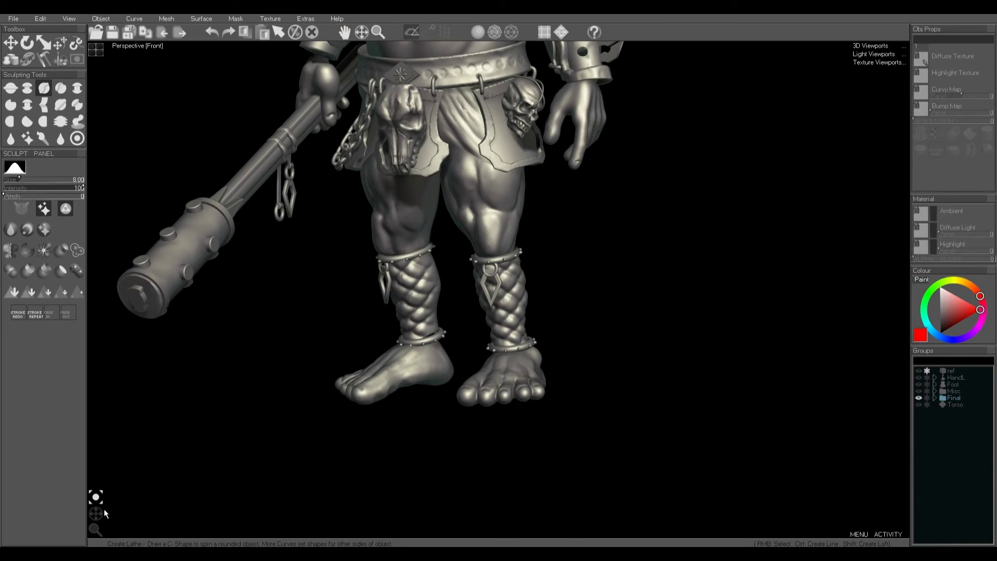
# Step: Examine the finished ogre's feet up close, and display the Foot base shapes in place of the Final group
pyautogui.moveTo(104, 513); pyautogui.dragTo(87, 540)
pyautogui.scroll(3, 503, 407)
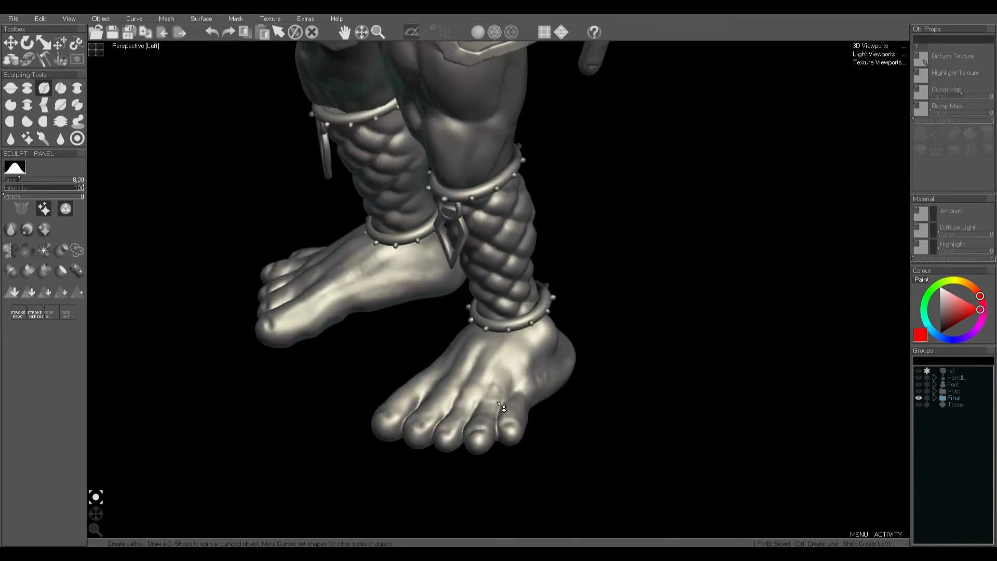
pyautogui.scroll(5, 503, 408)
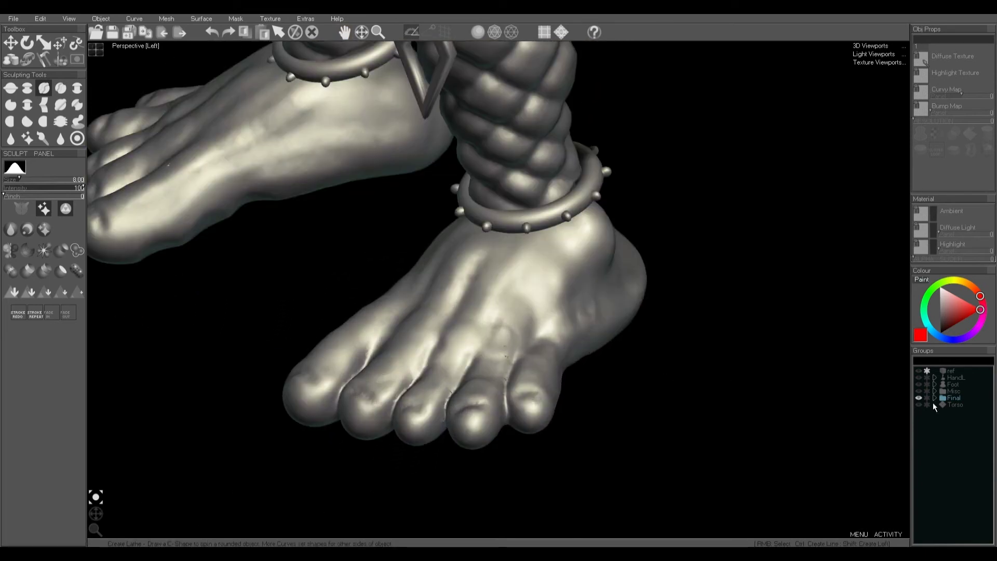
pyautogui.click(919, 384)
pyautogui.click(918, 397)
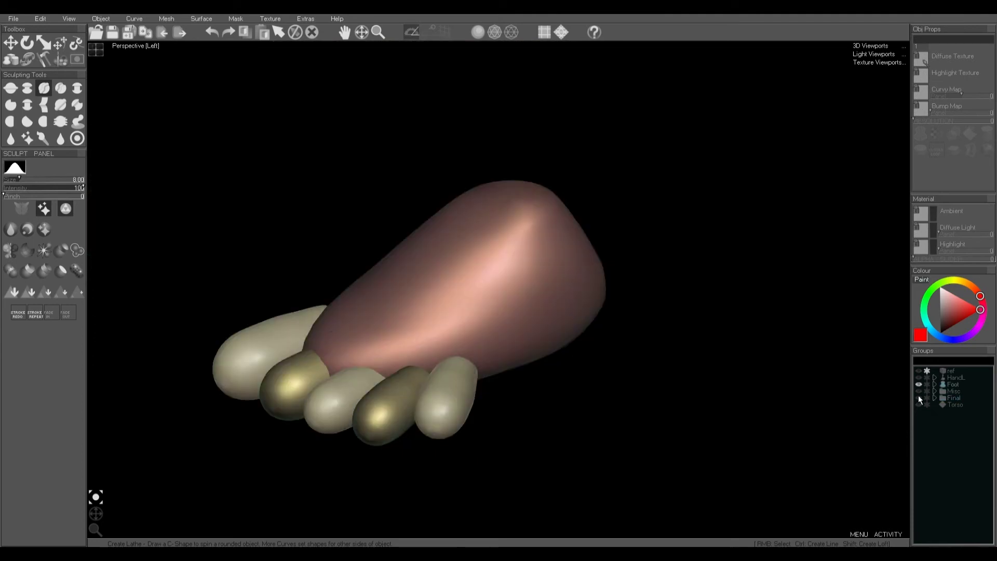
pyautogui.moveTo(101, 514); pyautogui.dragTo(120, 518)
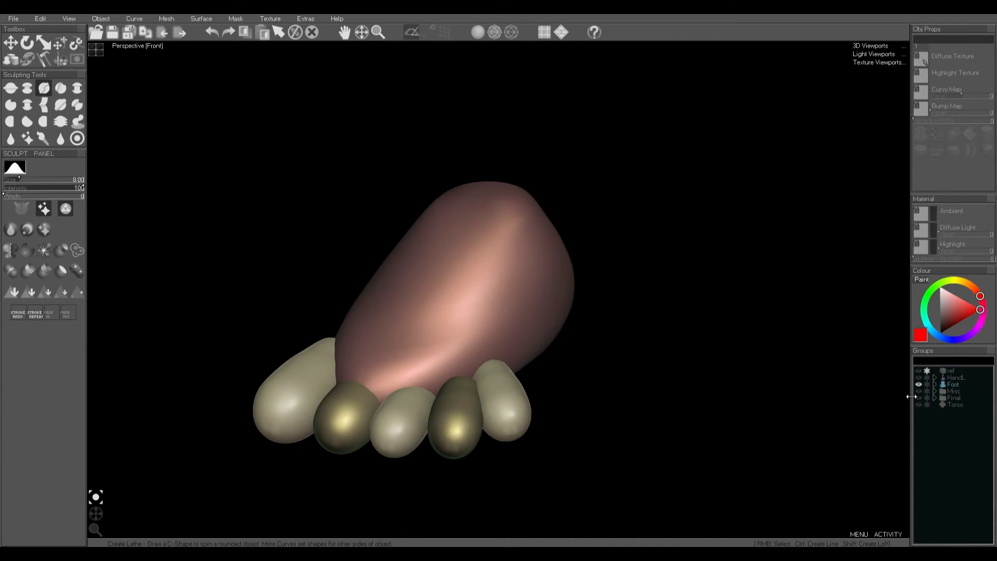
# Step: Turn on the wireframe and voxel merge the Foot group of foot and toe shapes into one mesh
pyautogui.click(953, 385)
pyautogui.click(166, 19)
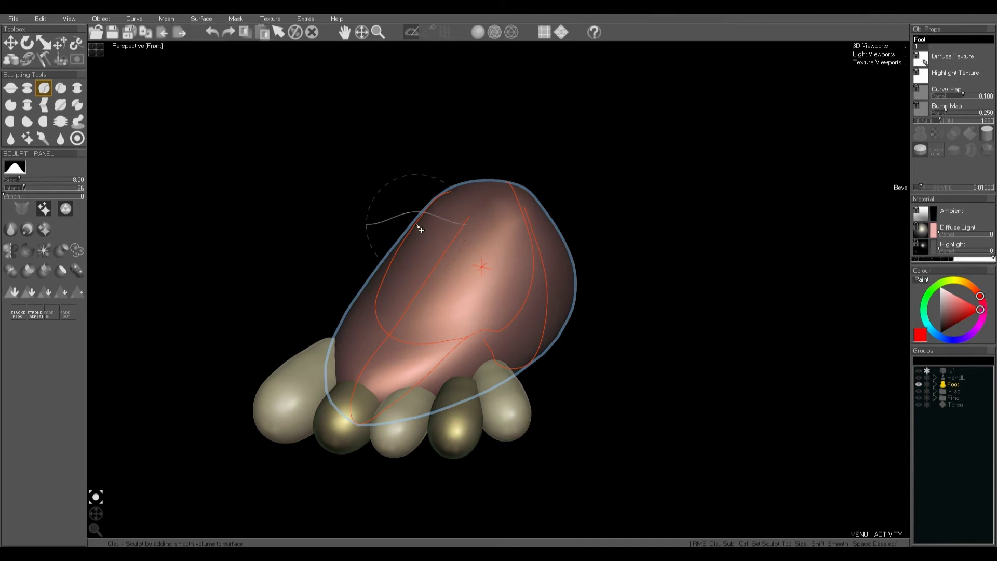
pyautogui.press('w')
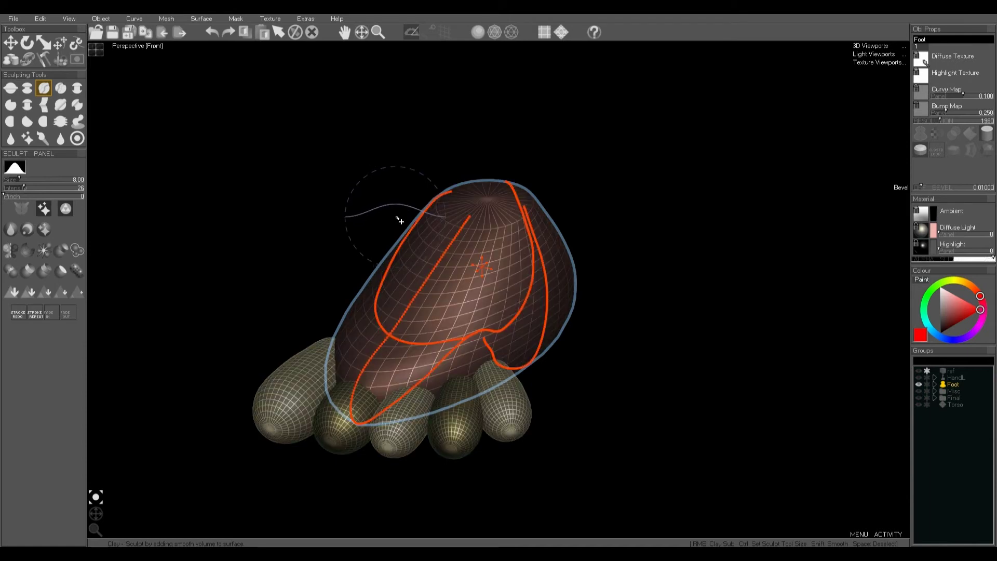
pyautogui.click(175, 19)
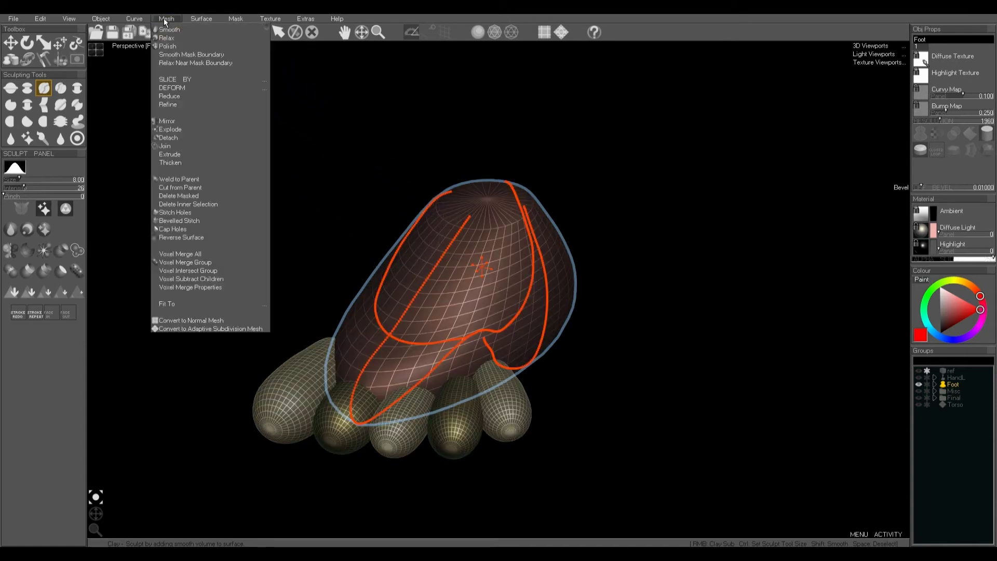
pyautogui.click(198, 263)
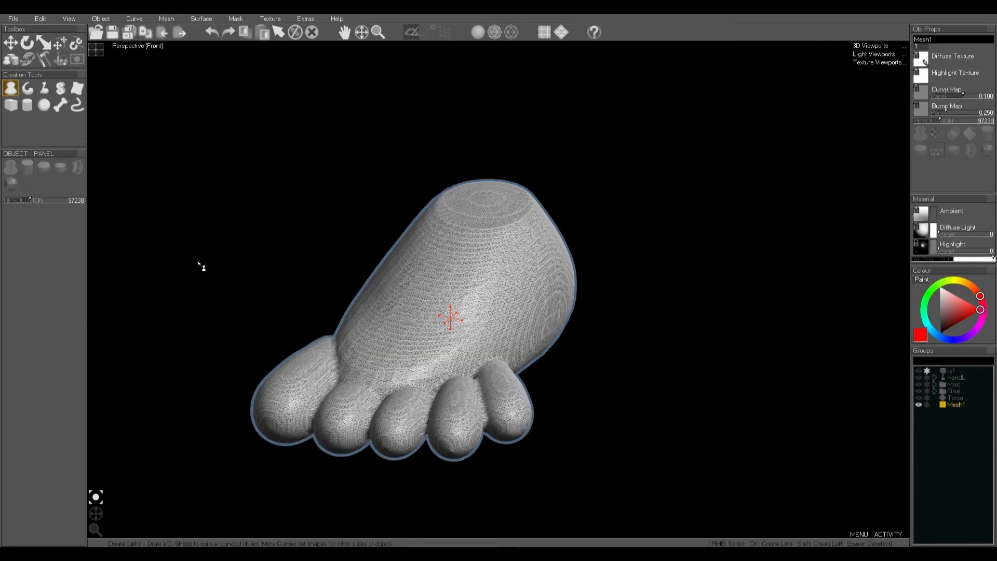
# Step: Relax the merged foot mesh and heavily reduce its polygon density
pyautogui.click(166, 18)
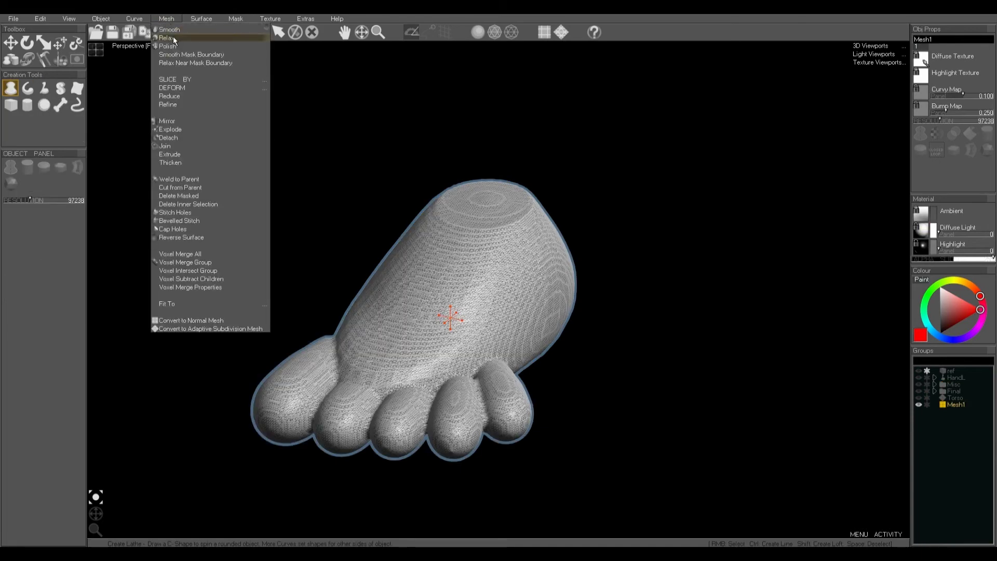
pyautogui.click(173, 36)
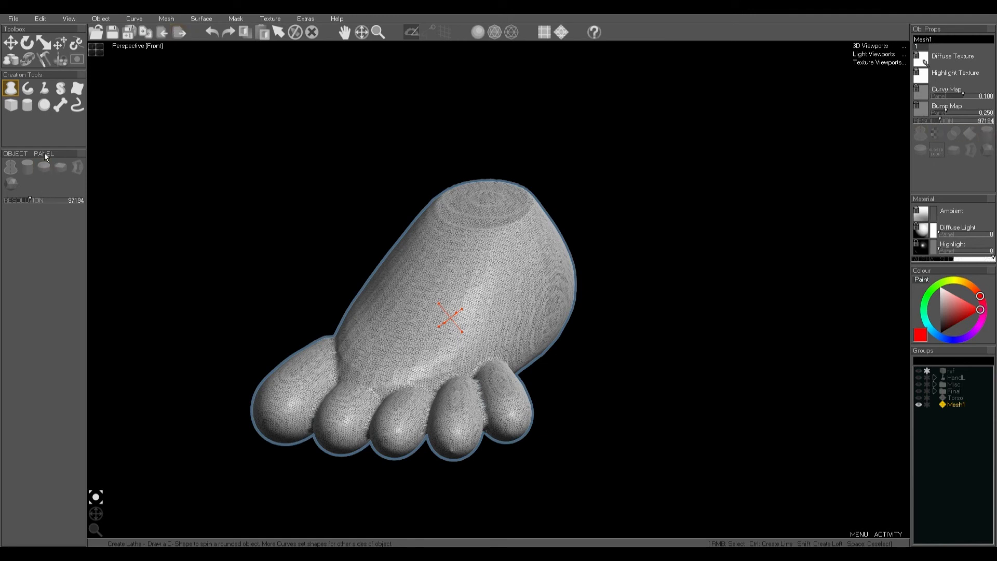
pyautogui.click(43, 60)
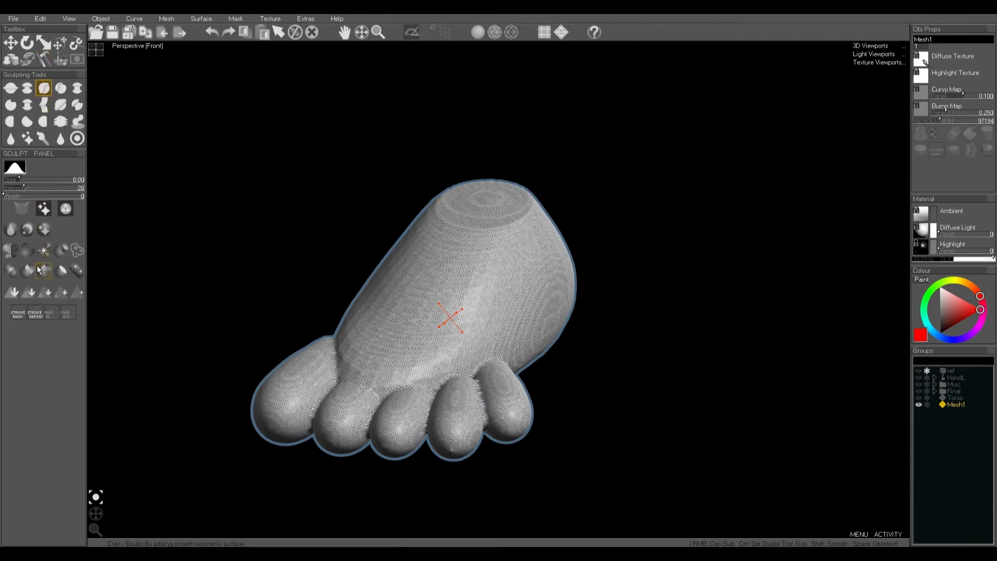
pyautogui.click(29, 293)
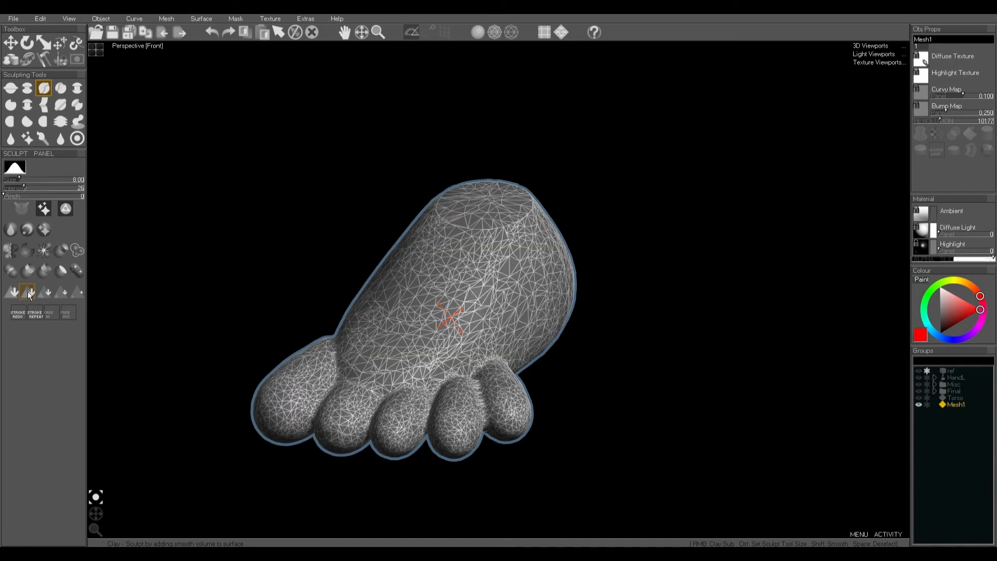
# Step: Relax the reduced foot mesh twice to even out its triangles
pyautogui.click(167, 20)
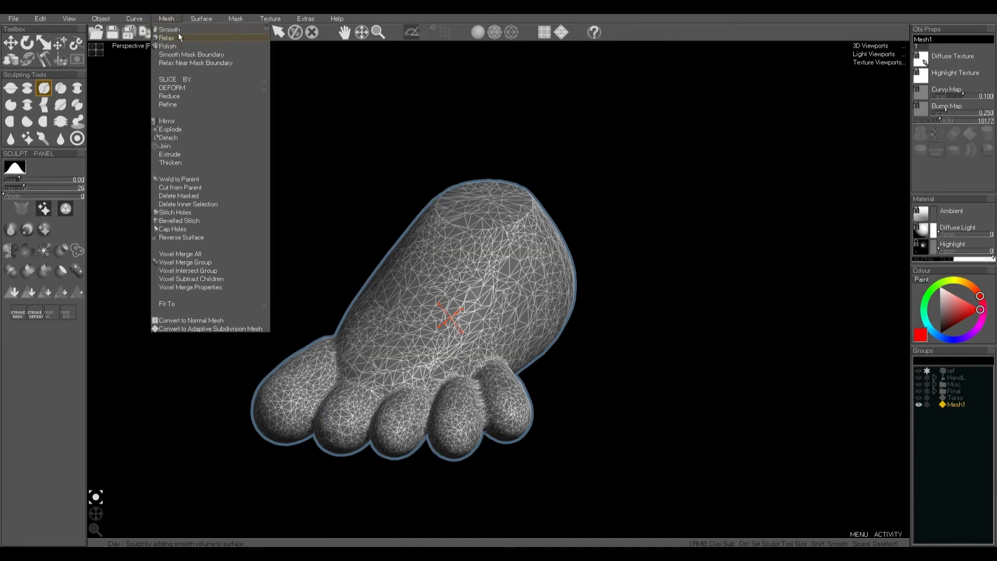
pyautogui.click(172, 39)
pyautogui.click(171, 19)
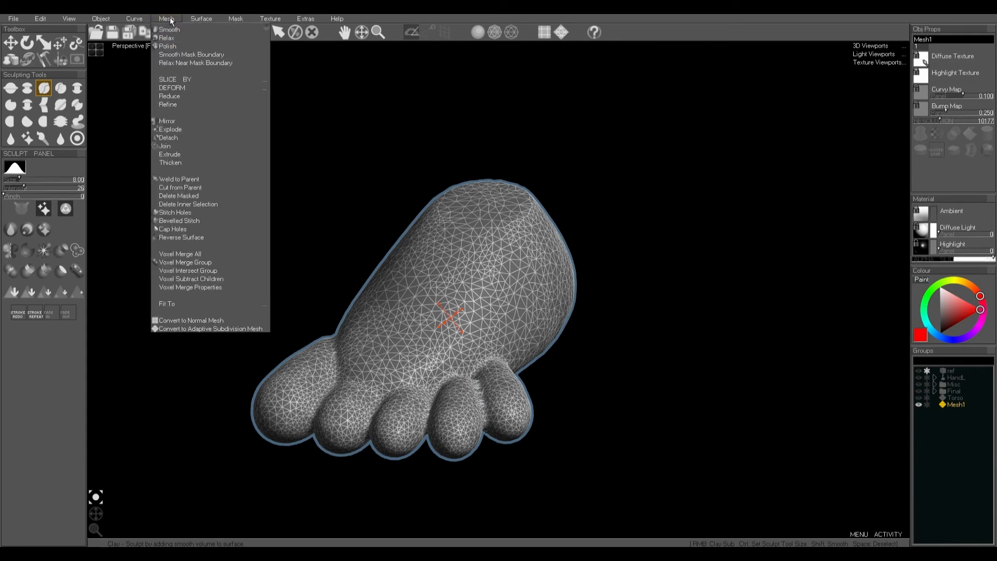
pyautogui.click(171, 39)
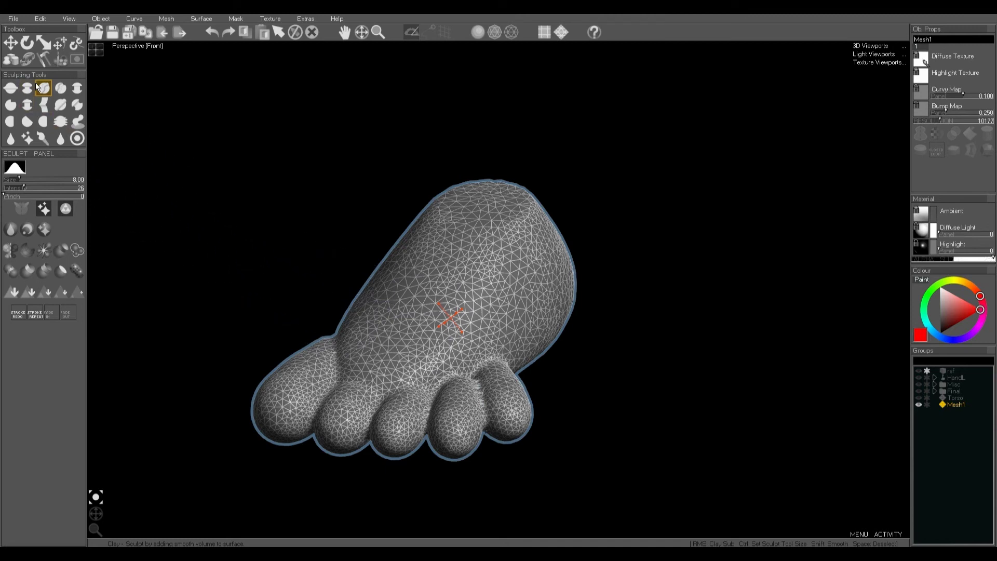
# Step: Set the brush pinch to 58 and build up Clay ridges from the toes onto the top of the foot
pyautogui.press('ctrl')
pyautogui.moveTo(32, 195); pyautogui.dragTo(49, 195)
pyautogui.moveTo(290, 394)
pyautogui.mouseDown()
pyautogui.moveTo(371, 325)
pyautogui.moveTo(394, 284)
pyautogui.moveTo(311, 363)
pyautogui.moveTo(423, 316)
pyautogui.mouseUp()
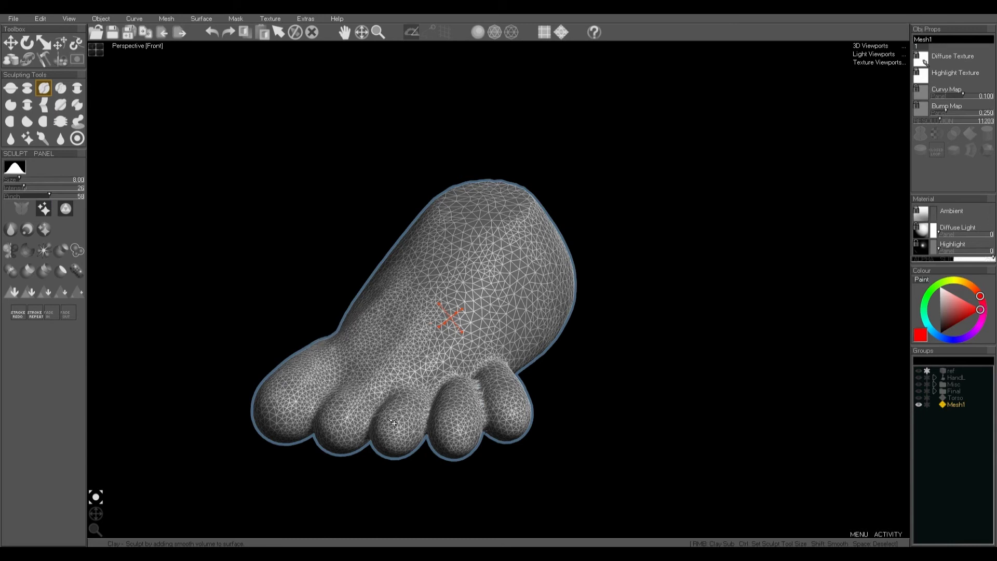
pyautogui.moveTo(405, 418); pyautogui.dragTo(464, 310)
pyautogui.moveTo(458, 408); pyautogui.dragTo(482, 307)
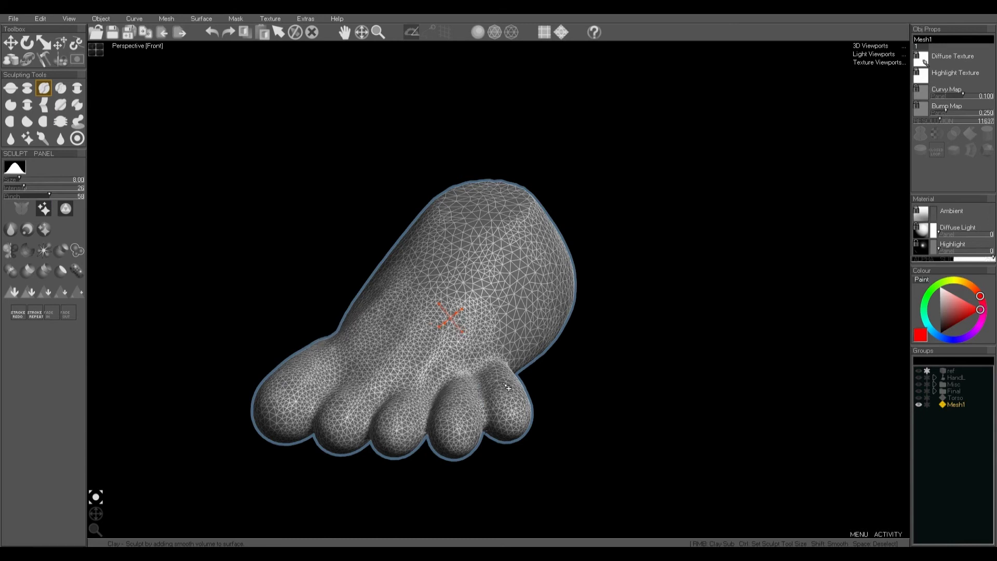
pyautogui.moveTo(507, 388); pyautogui.dragTo(515, 317)
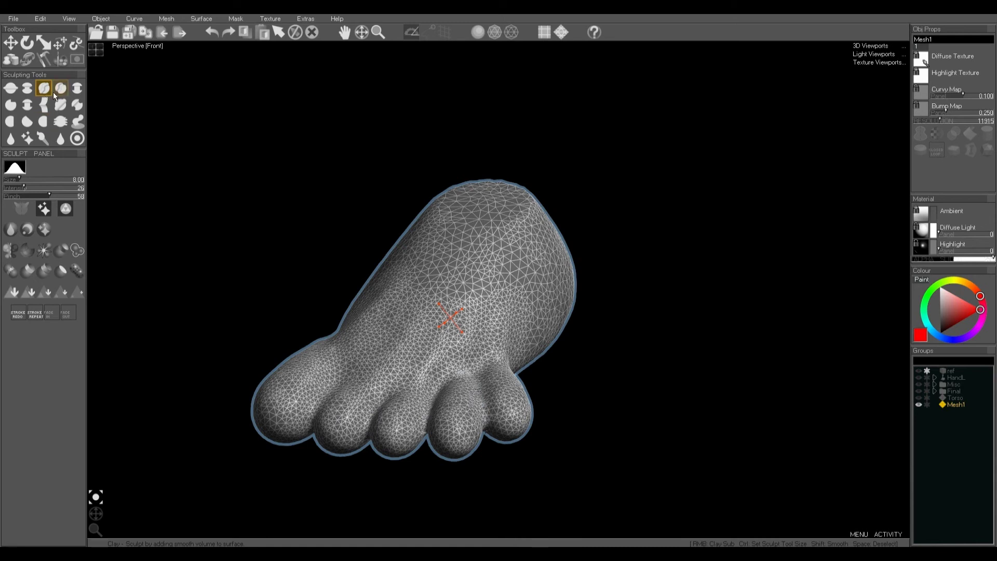
# Step: Carve the creases between the toes with the Sub brush
pyautogui.click(31, 91)
pyautogui.moveTo(314, 424)
pyautogui.mouseDown()
pyautogui.moveTo(325, 402)
pyautogui.moveTo(308, 430)
pyautogui.moveTo(332, 375)
pyautogui.moveTo(304, 423)
pyautogui.moveTo(312, 435)
pyautogui.mouseUp()
pyautogui.moveTo(384, 404)
pyautogui.mouseDown()
pyautogui.moveTo(370, 446)
pyautogui.moveTo(427, 423)
pyautogui.moveTo(427, 441)
pyautogui.mouseUp()
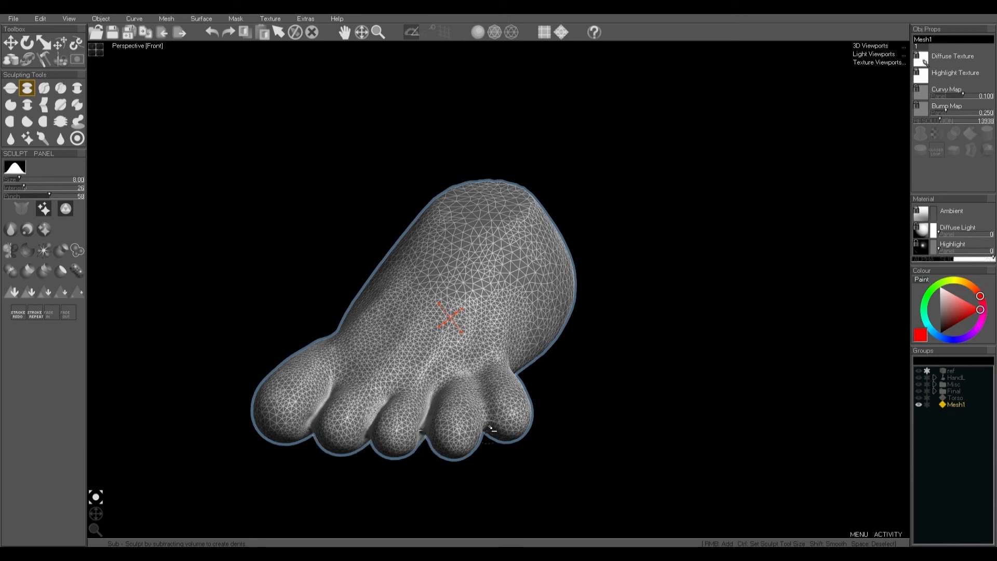
pyautogui.moveTo(490, 427)
pyautogui.mouseDown()
pyautogui.moveTo(481, 384)
pyautogui.moveTo(488, 433)
pyautogui.moveTo(487, 391)
pyautogui.mouseUp()
# Step: Carve the toenail edge across the big toe with the Sub brush and turn off the wireframe
pyautogui.scroll(-2, 417, 347)
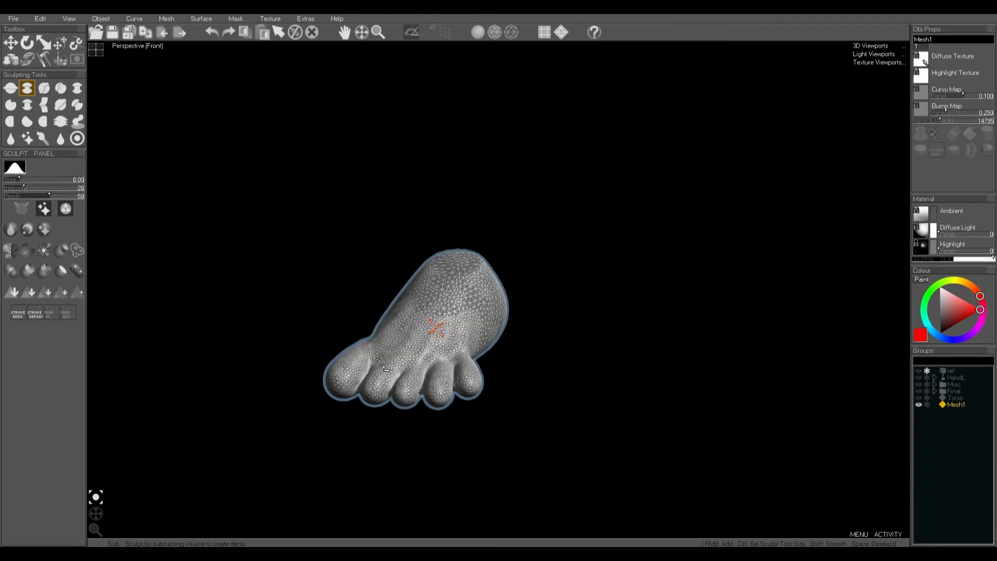
pyautogui.scroll(3, 338, 366)
pyautogui.press('ctrl')
pyautogui.moveTo(336, 366)
pyautogui.mouseDown()
pyautogui.moveTo(324, 361)
pyautogui.moveTo(364, 370)
pyautogui.moveTo(382, 390)
pyautogui.moveTo(331, 363)
pyautogui.moveTo(364, 375)
pyautogui.mouseUp()
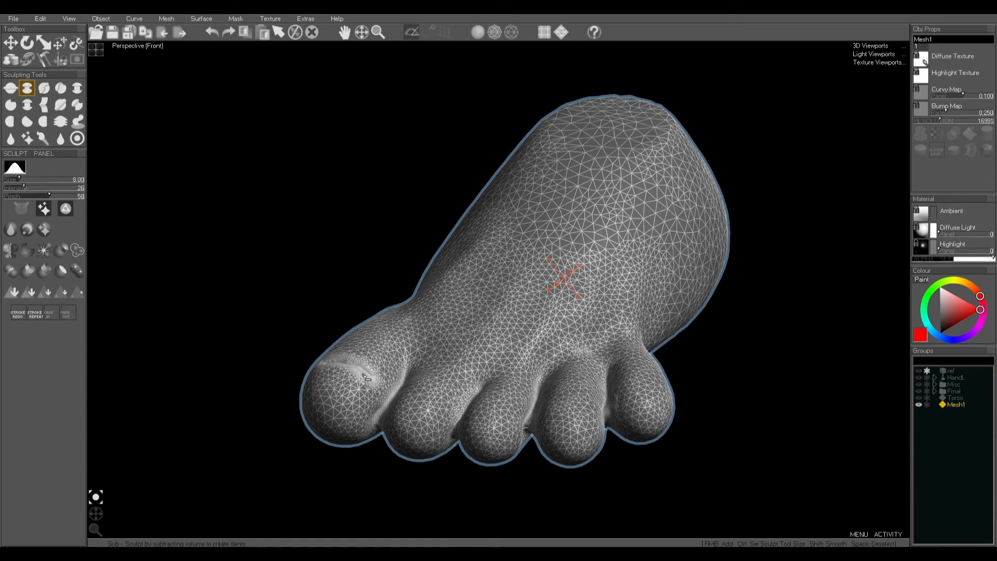
pyautogui.scroll(-4, 440, 381)
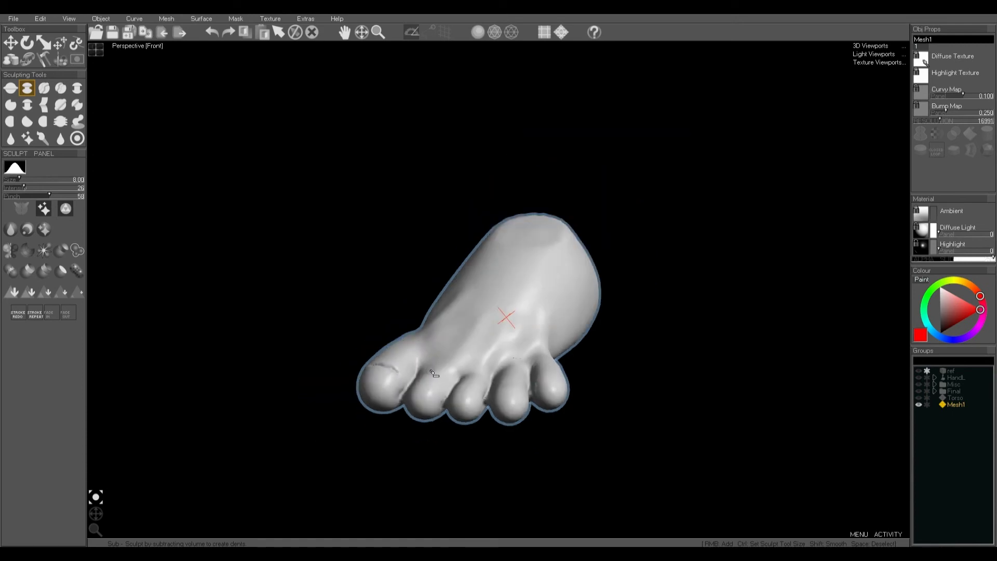
pyautogui.scroll(-3, 483, 319)
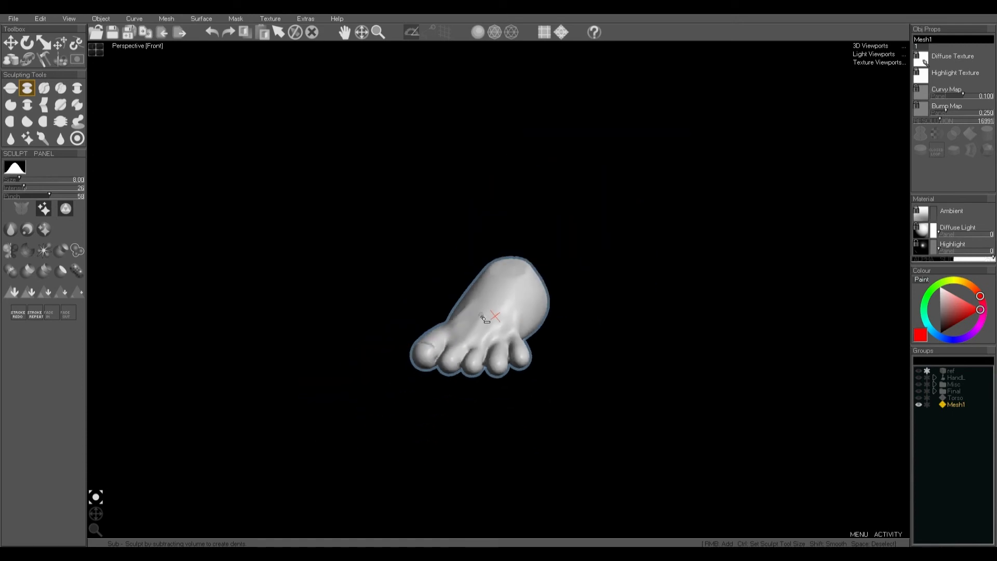
# Step: Hide and deselect the foot mesh, and display the Final group to examine the finished ogre's hand beside the skull-decorated armour
pyautogui.click(919, 391)
pyautogui.click(919, 404)
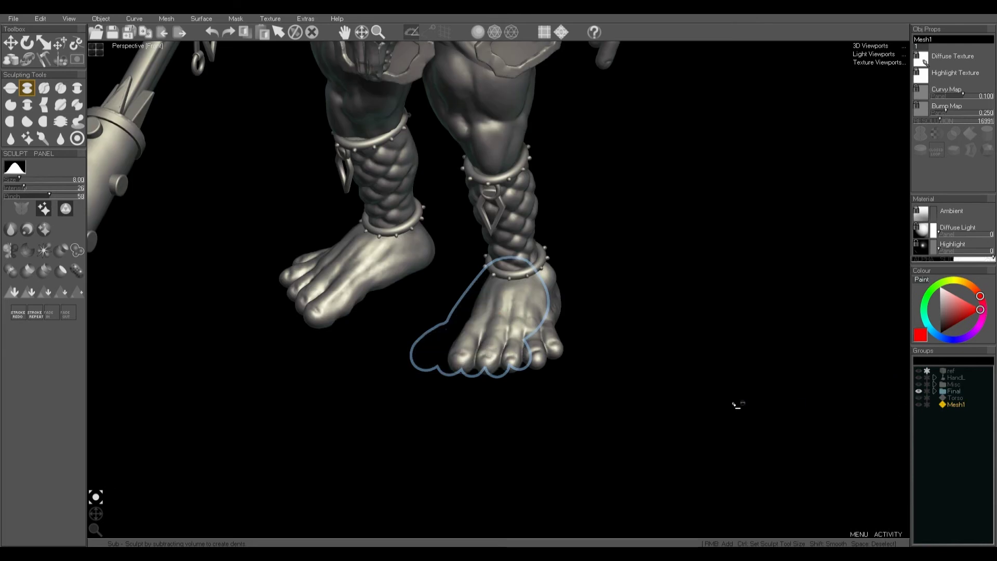
pyautogui.press('space')
pyautogui.moveTo(591, 156)
pyautogui.mouseDown(button='middle')
pyautogui.moveTo(591, 268)
pyautogui.moveTo(528, 379)
pyautogui.mouseUp(button='middle')
pyautogui.moveTo(97, 514); pyautogui.dragTo(71, 518)
pyautogui.moveTo(496, 257); pyautogui.dragTo(494, 324, button='middle')
pyautogui.scroll(4, 495, 312)
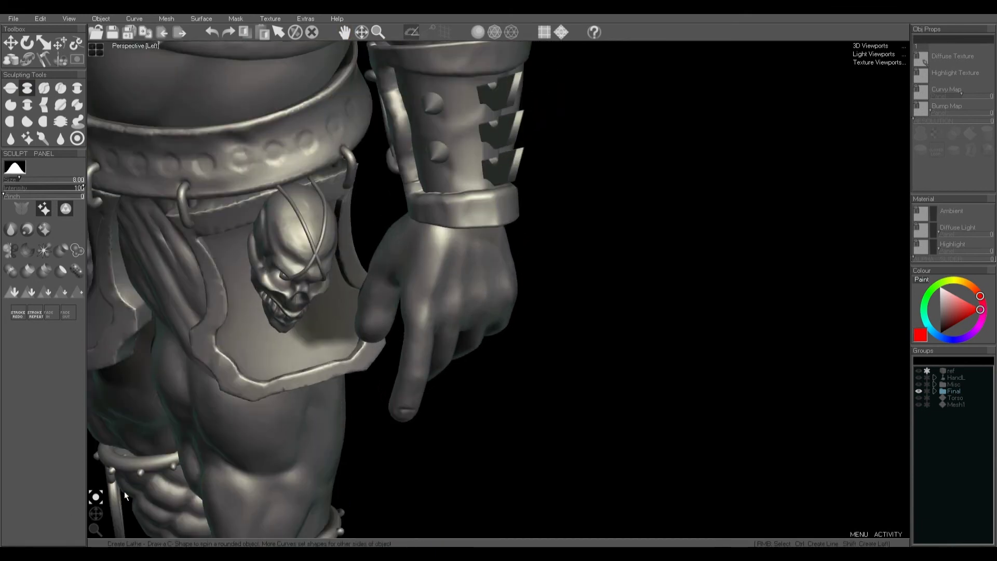
pyautogui.moveTo(96, 514); pyautogui.dragTo(96, 508)
pyautogui.scroll(2, 454, 224)
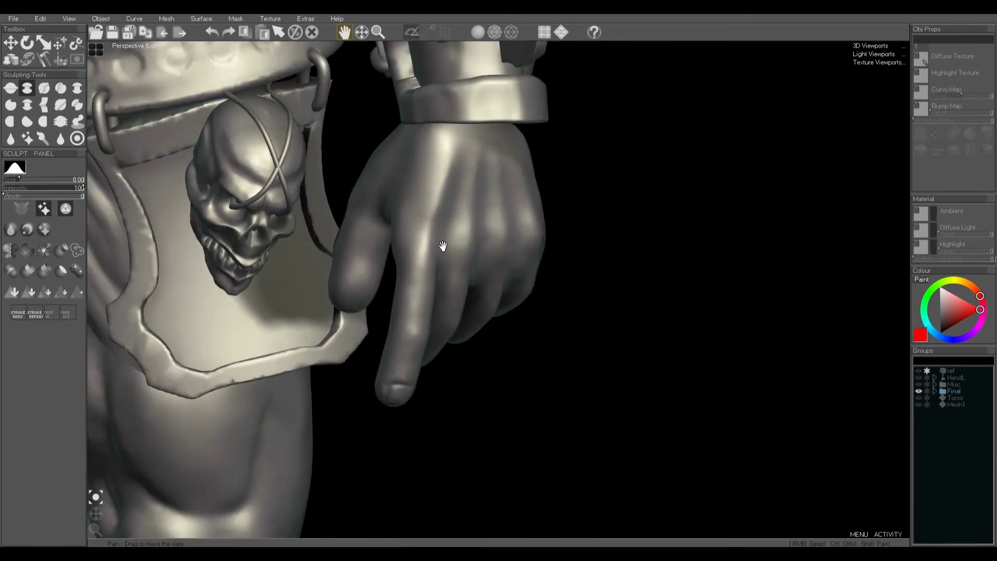
pyautogui.moveTo(442, 246); pyautogui.dragTo(475, 253, button='middle')
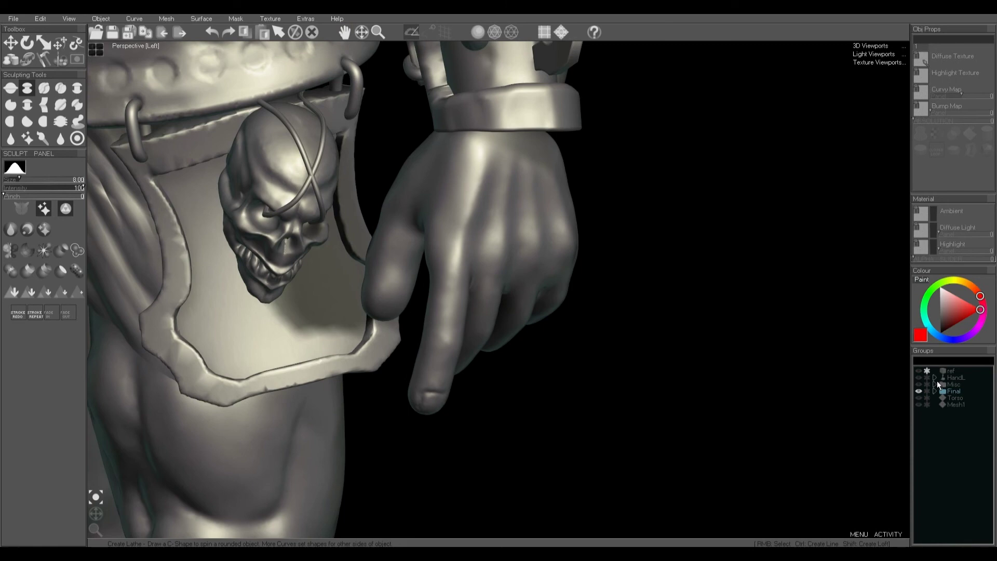
# Step: Display the HandL base shapes in place of the Final group and examine the palm, thumb and fingers
pyautogui.click(919, 377)
pyautogui.click(918, 391)
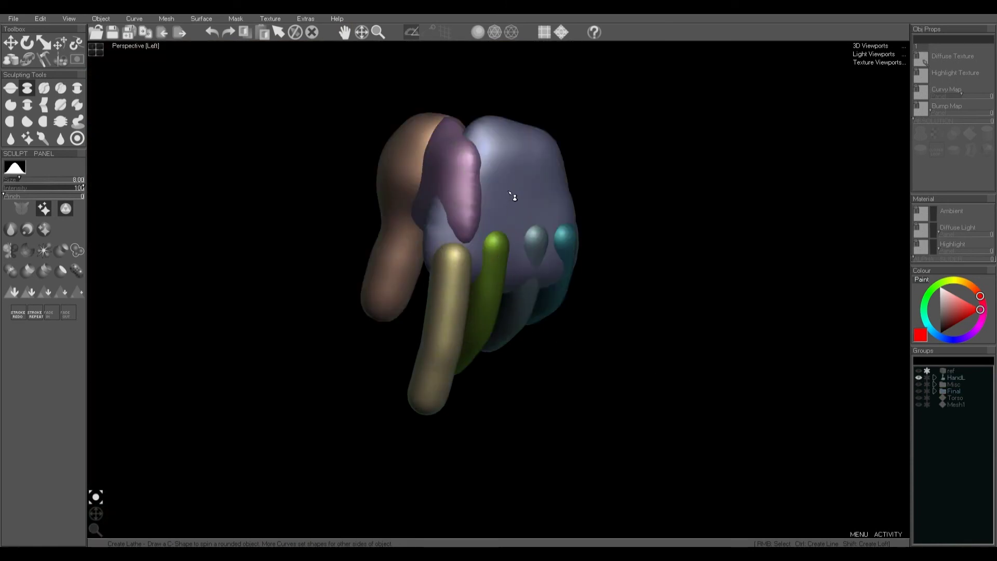
pyautogui.moveTo(509, 192)
pyautogui.mouseDown(button='right')
pyautogui.moveTo(563, 201)
pyautogui.moveTo(472, 189)
pyautogui.moveTo(424, 207)
pyautogui.mouseUp(button='right')
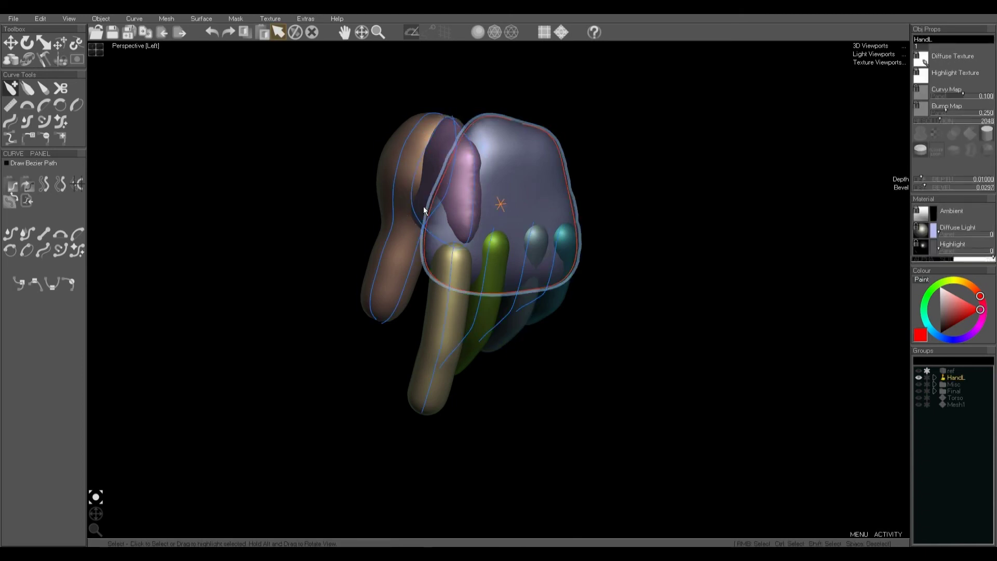
pyautogui.rightClick(496, 342)
pyautogui.moveTo(499, 335); pyautogui.dragTo(665, 336, button='right')
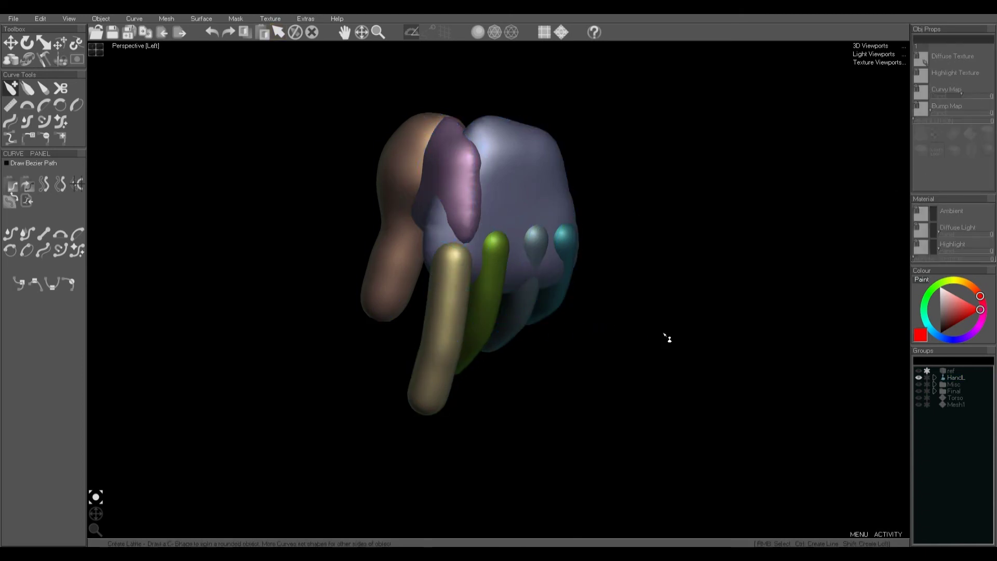
pyautogui.moveTo(601, 305); pyautogui.dragTo(613, 338, button='middle')
pyautogui.scroll(2, 517, 300)
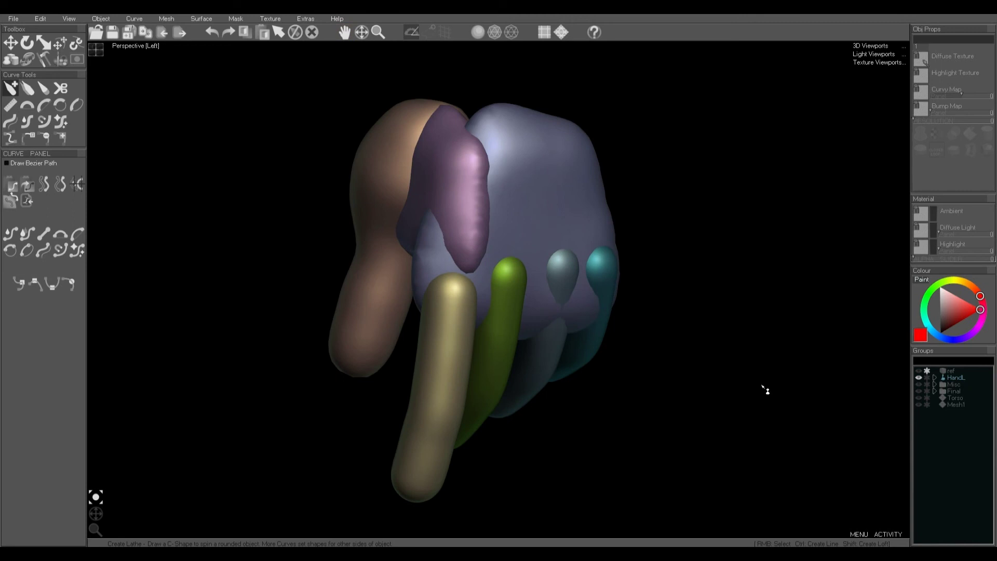
# Step: Voxel merge the HandL group into one mesh and turn on the wireframe
pyautogui.click(956, 378)
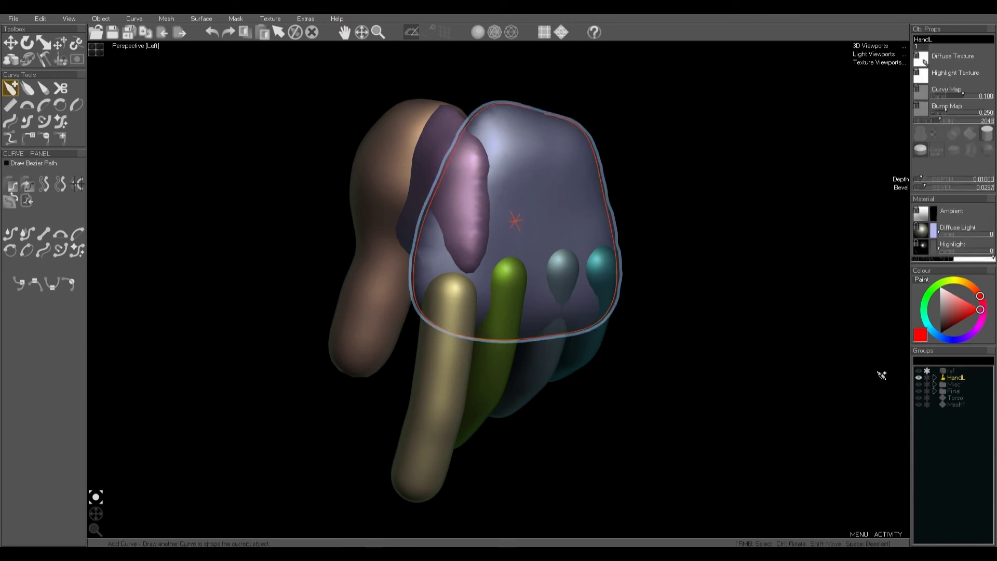
pyautogui.click(167, 19)
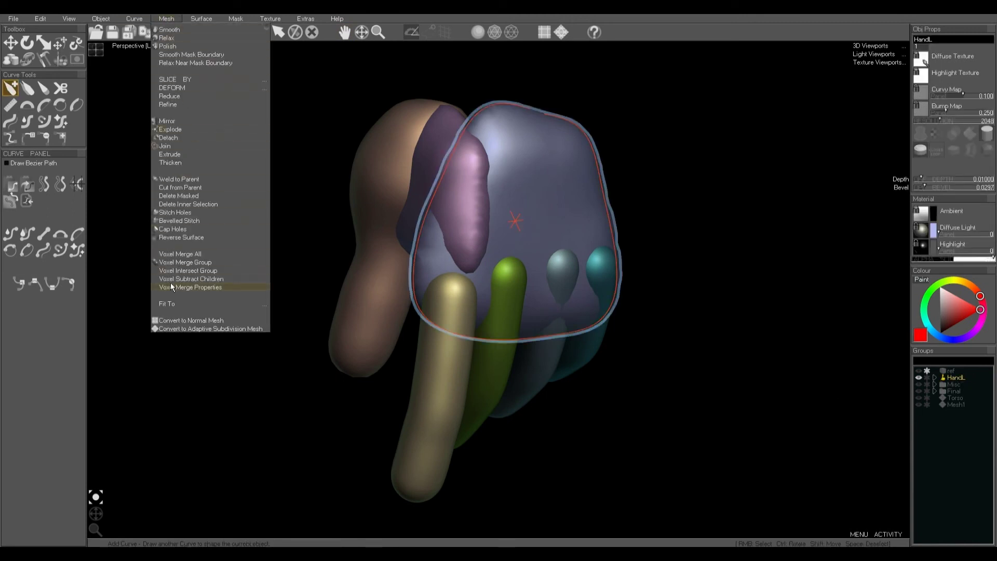
pyautogui.click(193, 263)
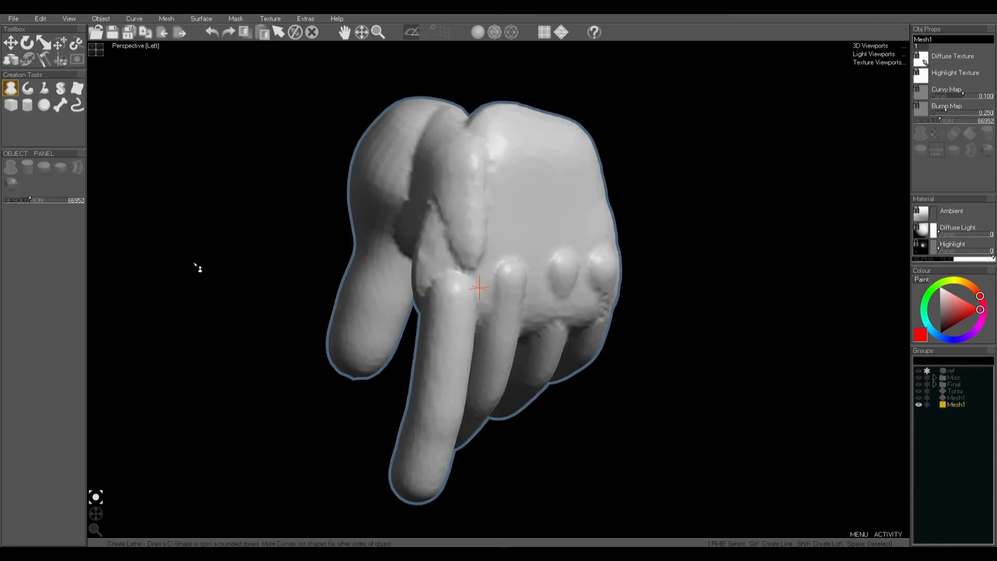
pyautogui.press('w')
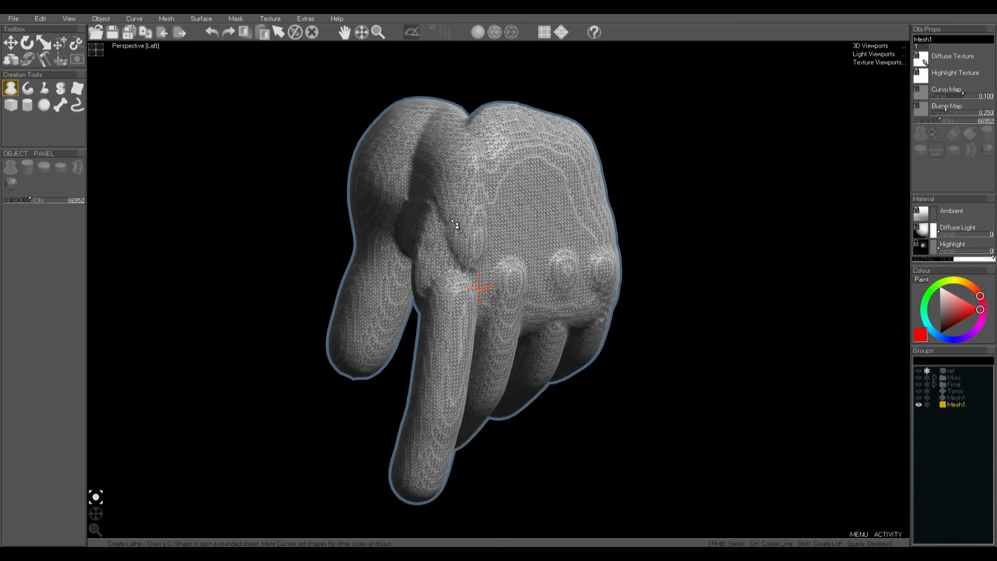
# Step: Clean the merged hand mesh and reduce its polygon count
pyautogui.click(166, 19)
pyautogui.click(173, 39)
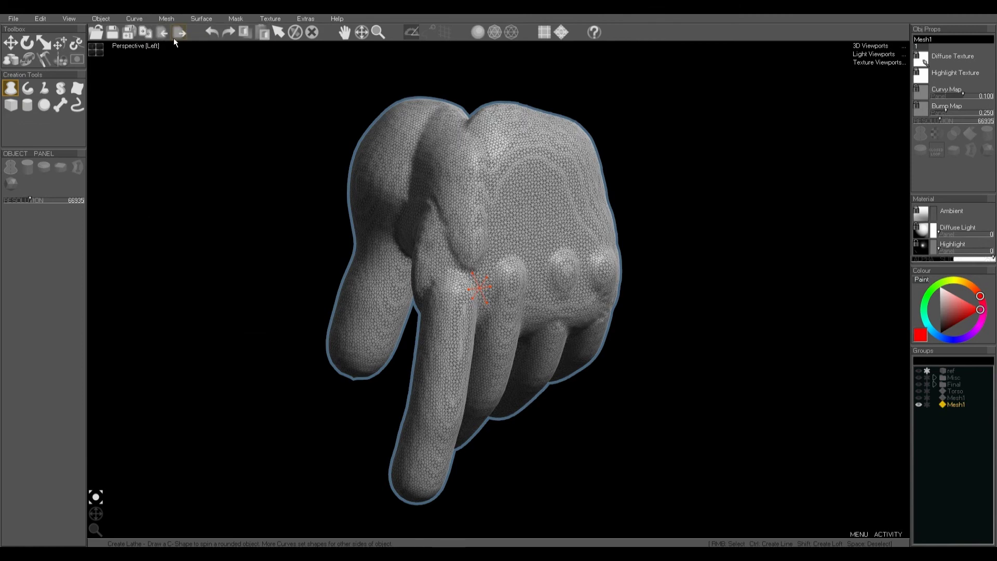
pyautogui.click(46, 60)
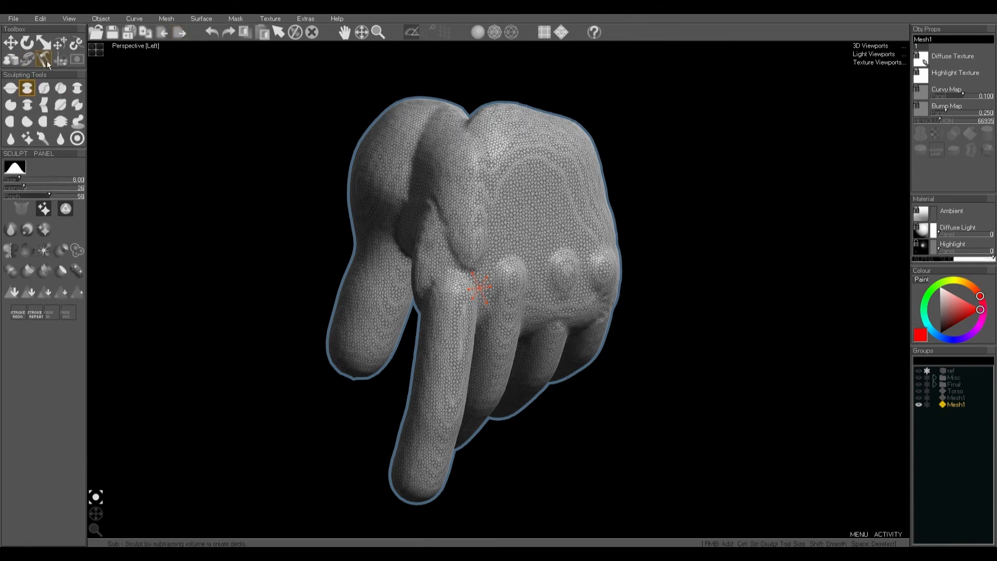
pyautogui.click(44, 293)
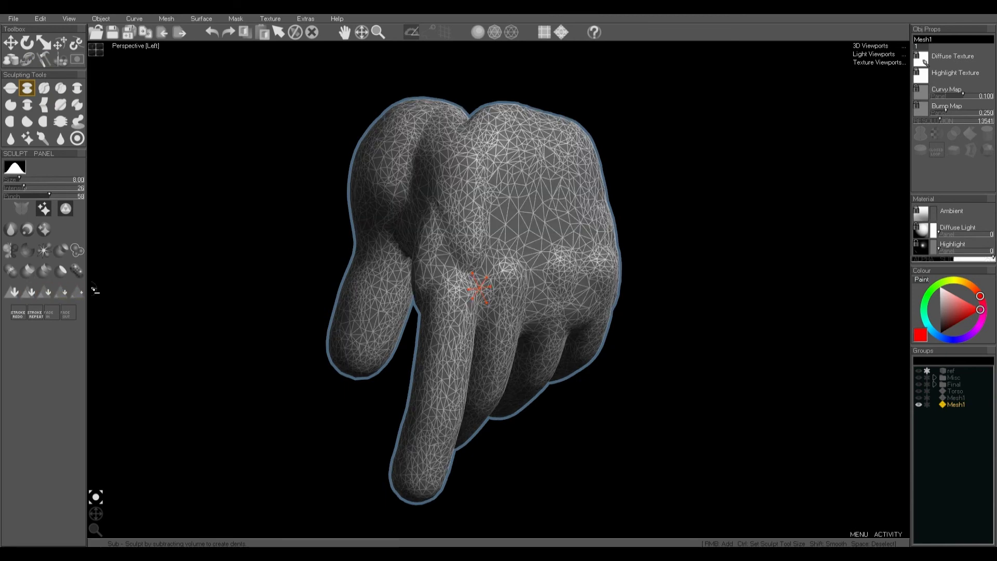
# Step: Clean the reduced hand mesh twice to even out its triangles
pyautogui.click(167, 19)
pyautogui.click(173, 36)
pyautogui.click(167, 20)
pyautogui.click(169, 38)
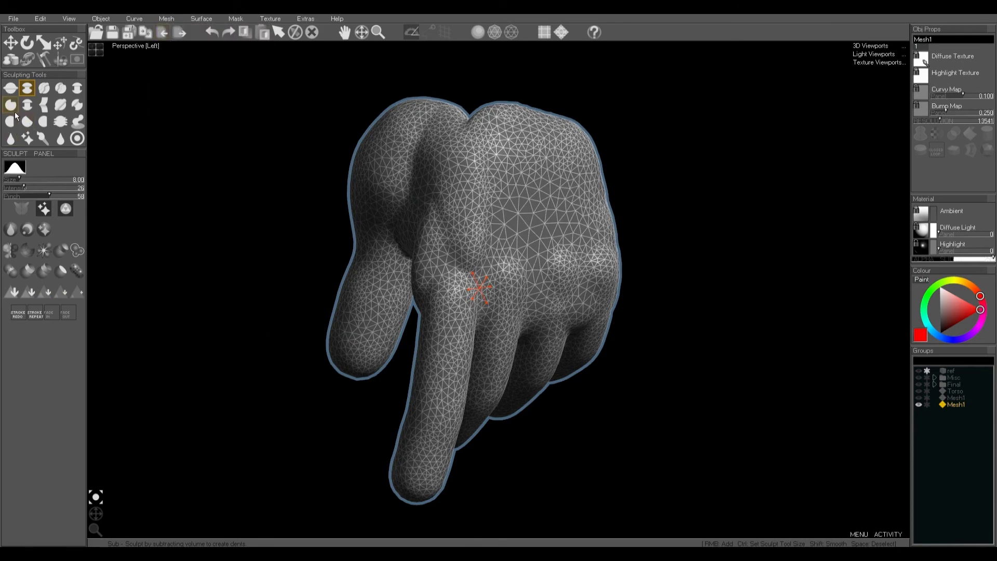
# Step: Turn off the wireframe, build up the knuckles with the Add brush, and smooth the palm edge near the thumb
pyautogui.click(10, 89)
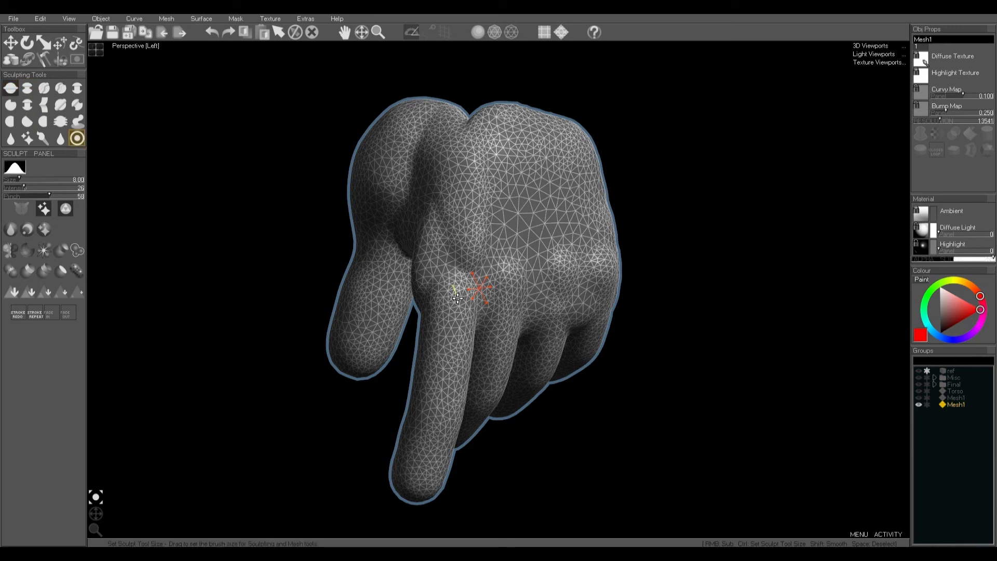
pyautogui.press('w')
pyautogui.moveTo(456, 298)
pyautogui.mouseDown()
pyautogui.moveTo(456, 244)
pyautogui.moveTo(454, 276)
pyautogui.moveTo(516, 254)
pyautogui.moveTo(602, 247)
pyautogui.moveTo(596, 267)
pyautogui.mouseUp()
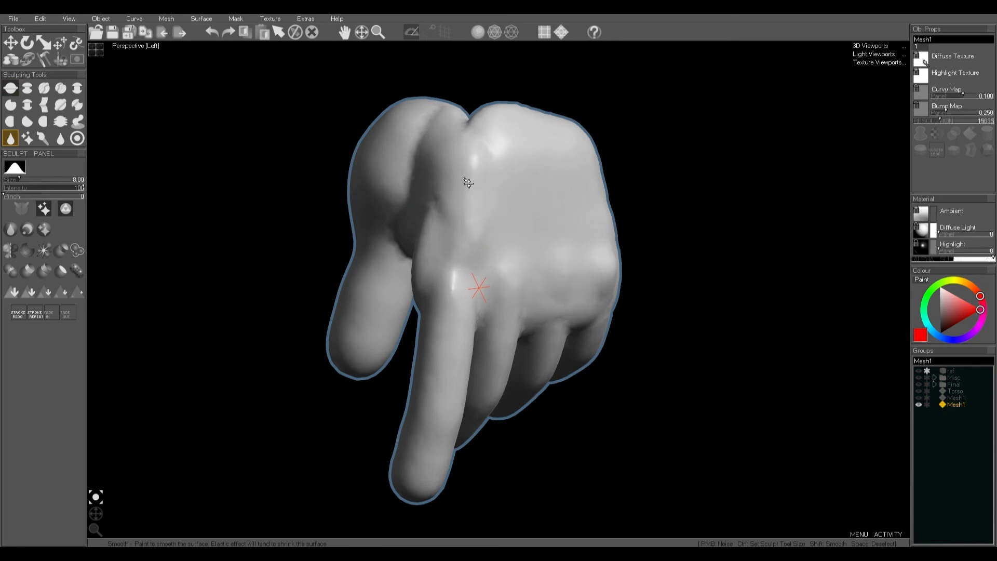
pyautogui.keyDown('shift'); pyautogui.moveTo(468, 183); pyautogui.dragTo(418, 173); pyautogui.keyUp('shift')
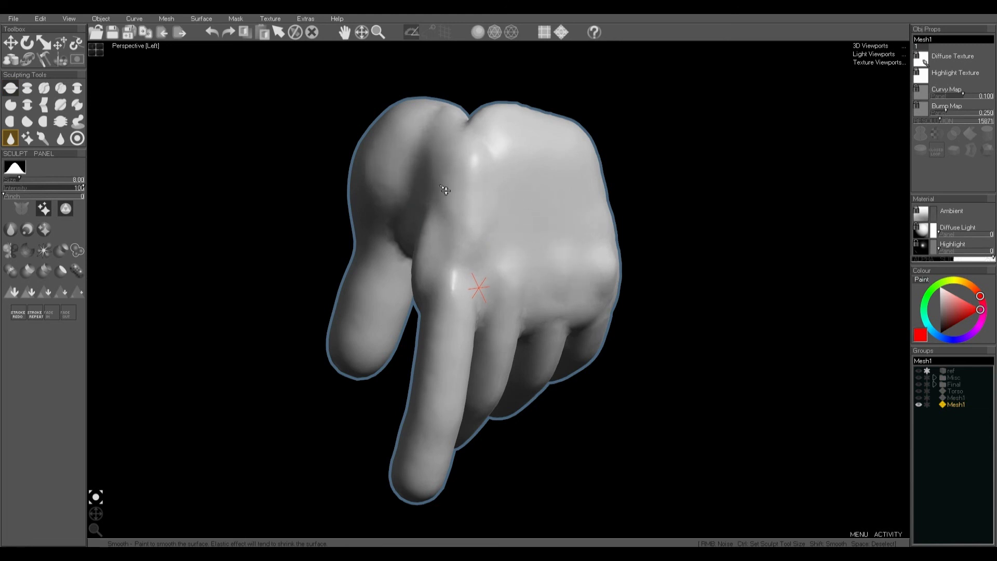
# Step: Push the top of the thumb base slightly inward using Soft Move with a large brush at intensity 100
pyautogui.click(60, 43)
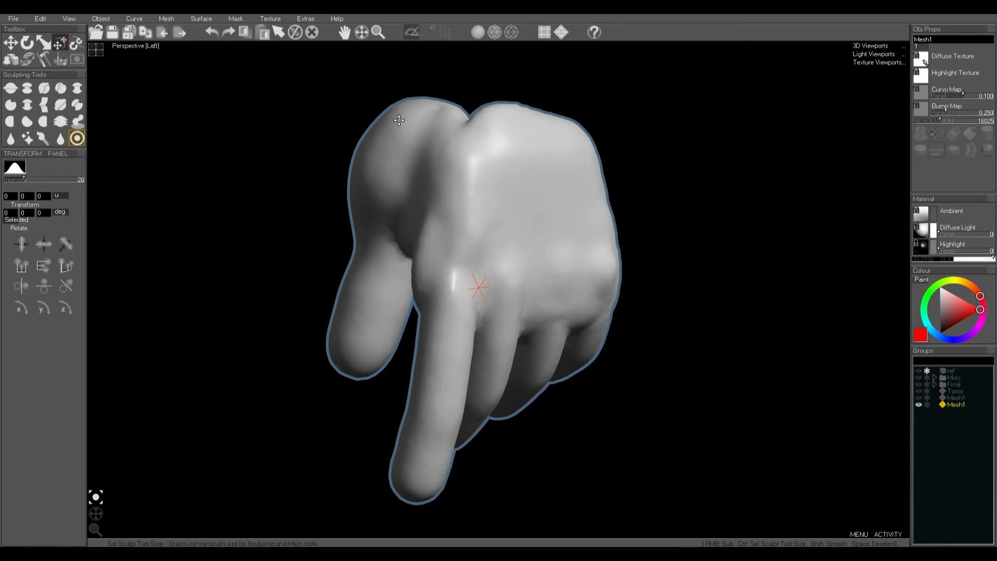
pyautogui.keyDown('ctrl'); pyautogui.moveTo(398, 120); pyautogui.dragTo(417, 165); pyautogui.keyUp('ctrl')
pyautogui.keyDown('ctrl'); pyautogui.moveTo(384, 110); pyautogui.dragTo(454, 216); pyautogui.keyUp('ctrl')
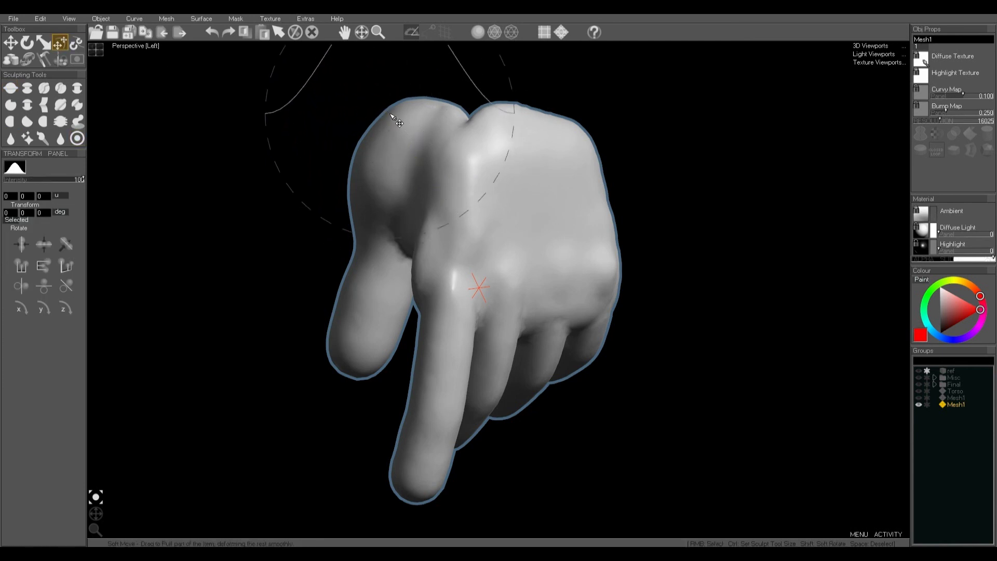
pyautogui.moveTo(397, 124)
pyautogui.mouseDown()
pyautogui.moveTo(404, 136)
pyautogui.moveTo(396, 125)
pyautogui.mouseUp()
# Step: Fill the crease between the thumb base and the palm using the Fill brush with pinch set to 0
pyautogui.click(10, 120)
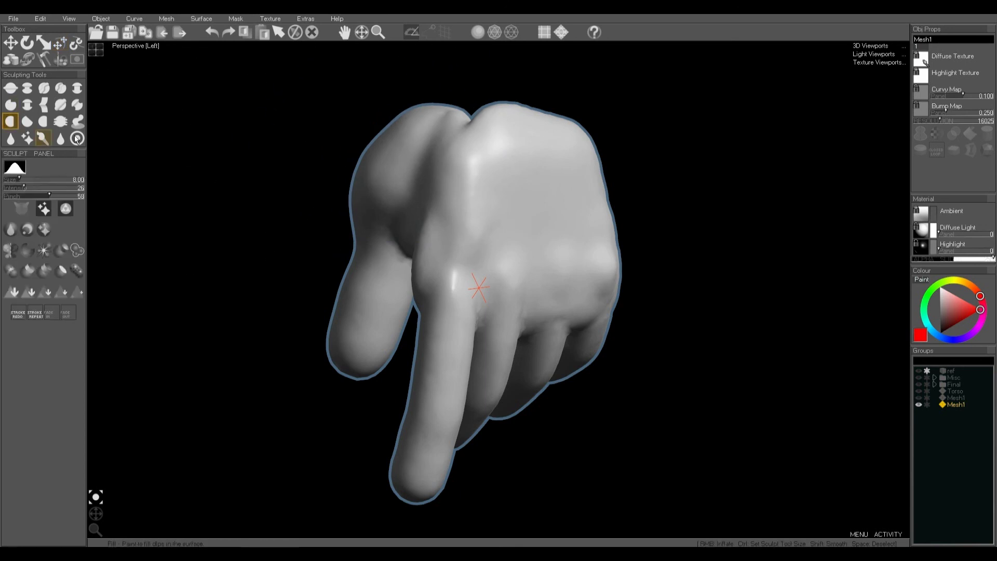
pyautogui.moveTo(414, 187)
pyautogui.mouseDown()
pyautogui.moveTo(430, 202)
pyautogui.moveTo(426, 168)
pyautogui.moveTo(436, 149)
pyautogui.moveTo(433, 168)
pyautogui.mouseUp()
pyautogui.moveTo(49, 196); pyautogui.dragTo(2, 196)
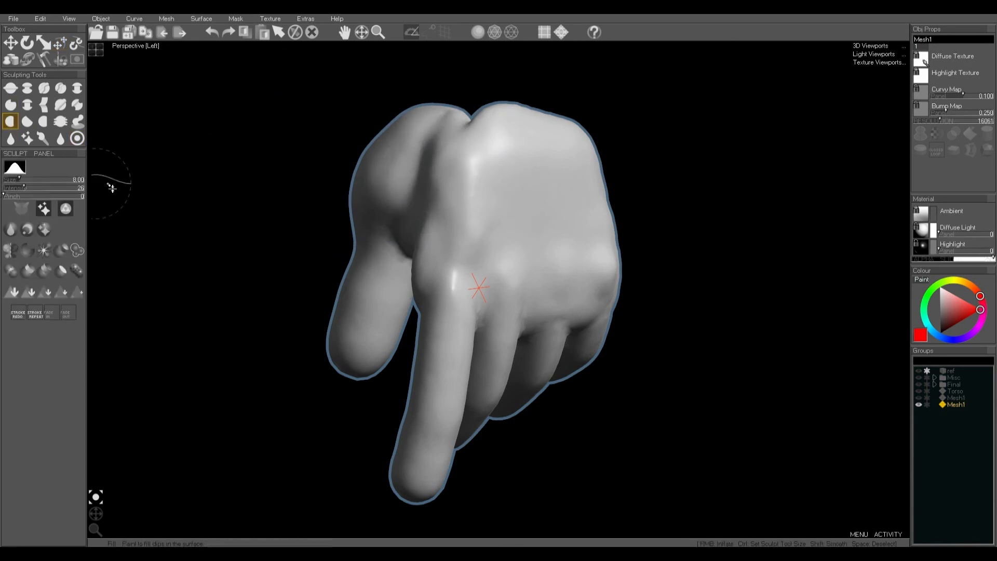
pyautogui.moveTo(431, 163)
pyautogui.mouseDown()
pyautogui.moveTo(413, 198)
pyautogui.moveTo(418, 160)
pyautogui.moveTo(387, 174)
pyautogui.moveTo(425, 177)
pyautogui.mouseUp()
# Step: Add volume between the thumb and palm with the Clay brush and smooth the transition
pyautogui.click(45, 89)
pyautogui.press('shift')
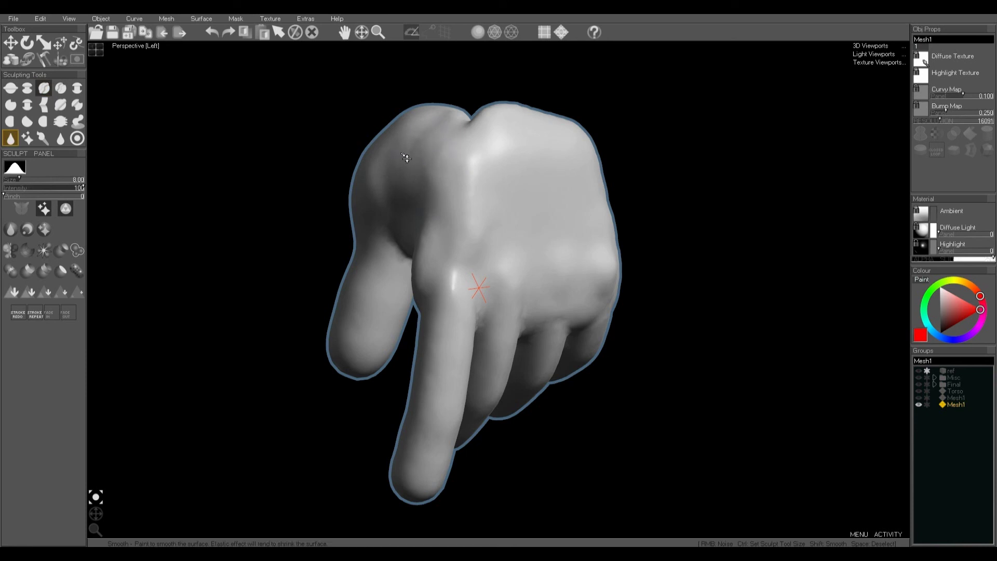
pyautogui.keyDown('shift'); pyautogui.moveTo(466, 131); pyautogui.dragTo(482, 121); pyautogui.keyUp('shift')
# Step: Sculpt tendon ridges with the Clay brush from the knuckles up the back of the hand
pyautogui.scroll(-3, 485, 156)
pyautogui.scroll(-2, 485, 181)
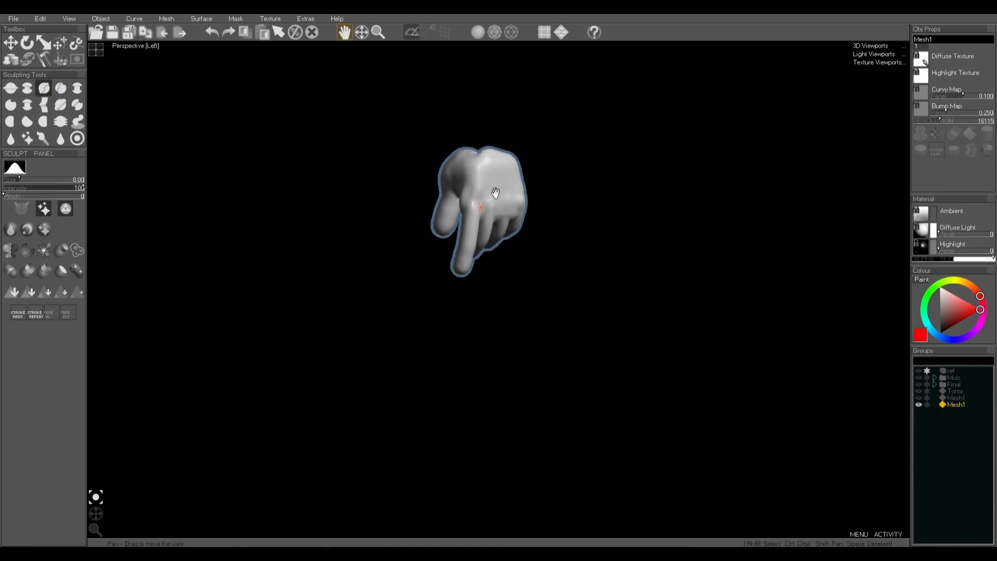
pyautogui.scroll(5, 483, 212)
pyautogui.press('ctrl')
pyautogui.moveTo(436, 228); pyautogui.dragTo(442, 160)
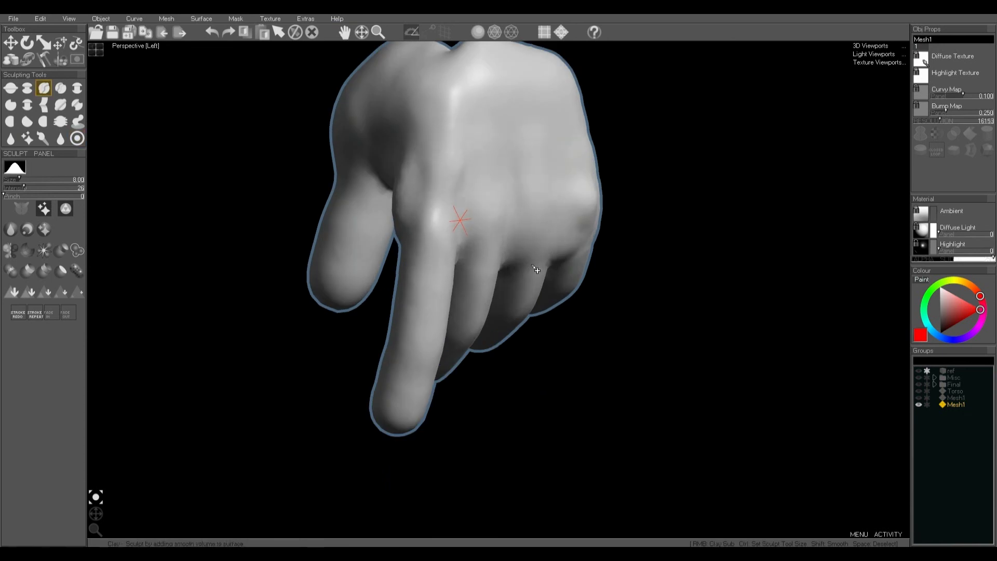
pyautogui.moveTo(588, 240); pyautogui.dragTo(563, 111)
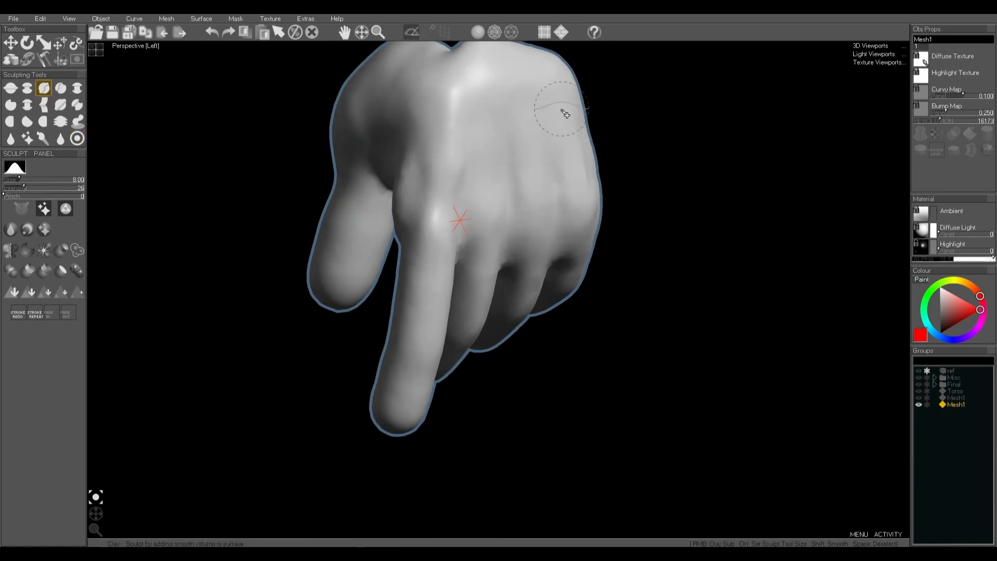
pyautogui.moveTo(493, 212); pyautogui.dragTo(496, 143)
# Step: Add joint bumps to the middle of the fingers using a resized Clay brush at intensity 75
pyautogui.keyDown('ctrl'); pyautogui.moveTo(424, 315); pyautogui.dragTo(434, 350); pyautogui.keyUp('ctrl')
pyautogui.press('3')
pyautogui.click(426, 340)
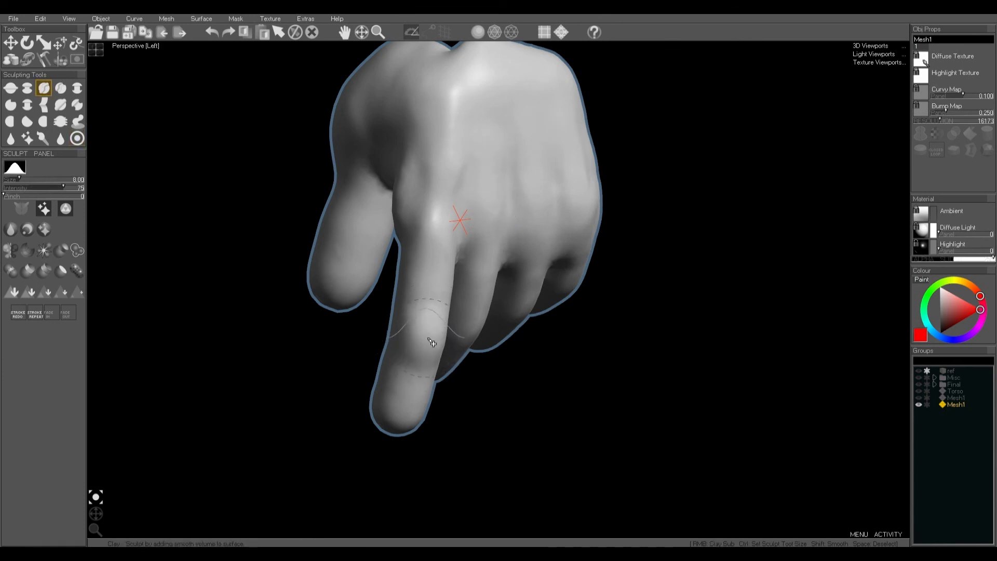
pyautogui.click(473, 326)
pyautogui.click(510, 315)
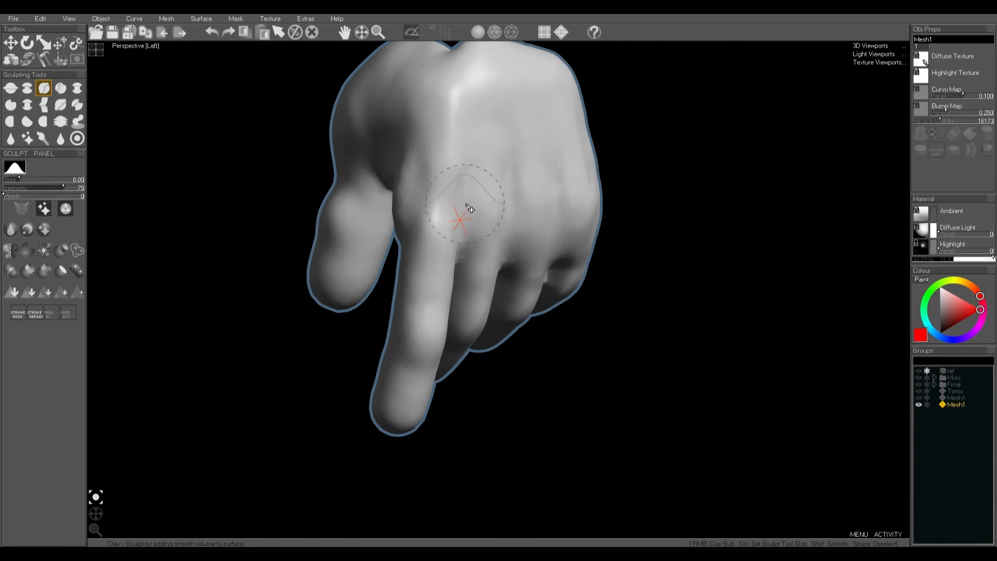
# Step: Display the Final group, deselect the hand mesh, and examine the whole finished ogre from the front
pyautogui.scroll(-5, 485, 201)
pyautogui.moveTo(485, 202); pyautogui.dragTo(485, 219, button='middle')
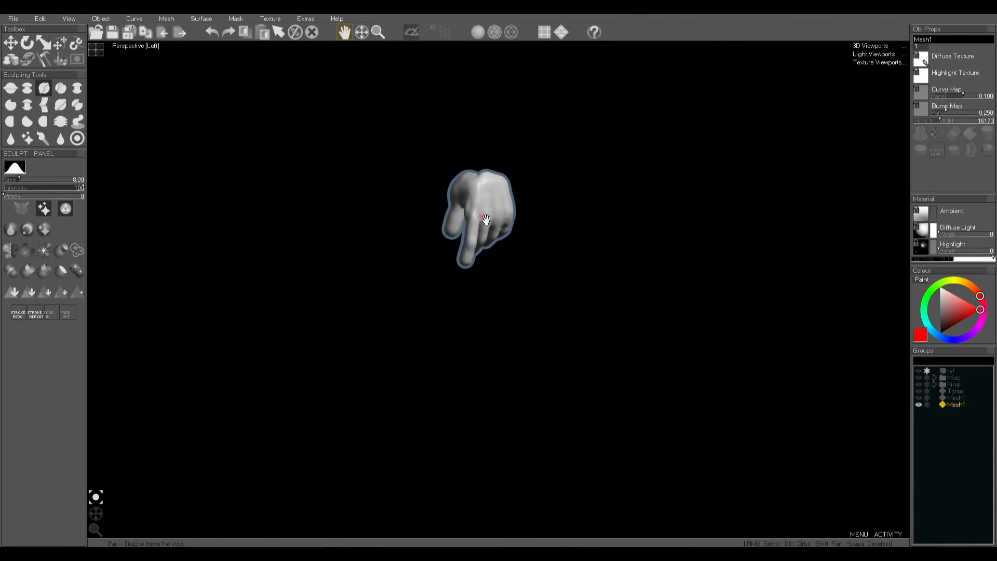
pyautogui.moveTo(485, 219); pyautogui.dragTo(494, 299)
pyautogui.click(918, 384)
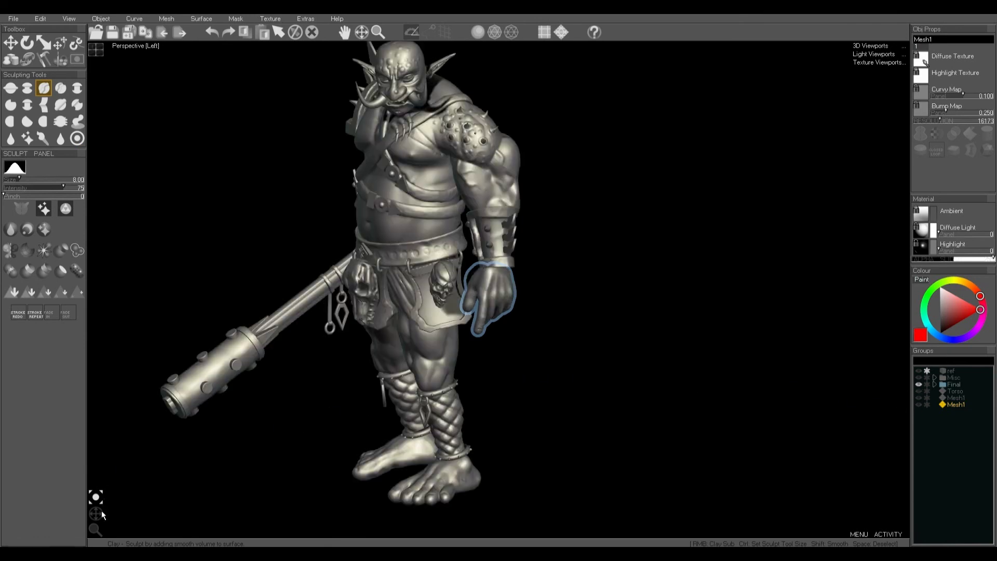
pyautogui.moveTo(97, 512); pyautogui.dragTo(128, 515)
pyautogui.moveTo(428, 256); pyautogui.dragTo(492, 265, button='middle')
pyautogui.click(951, 445)
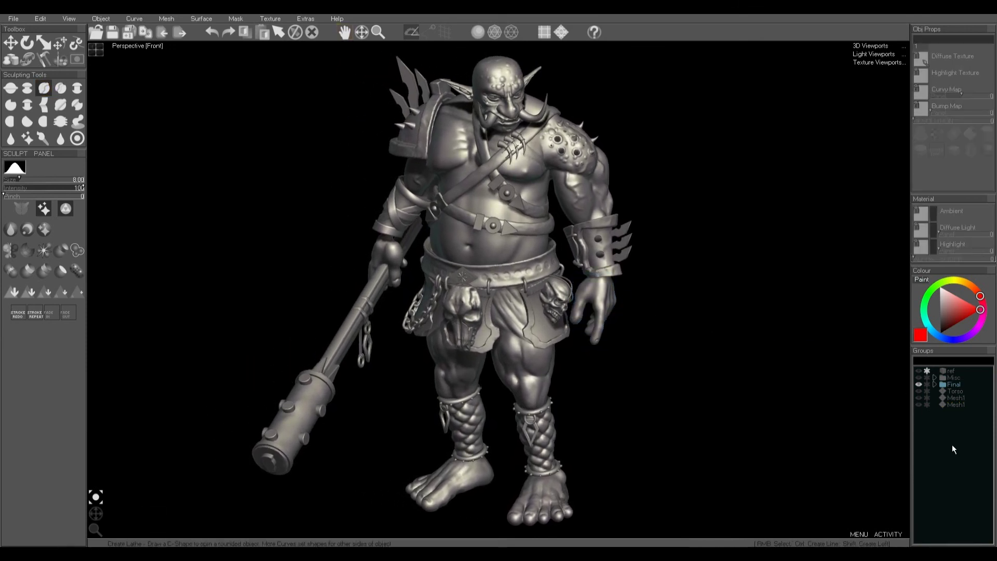